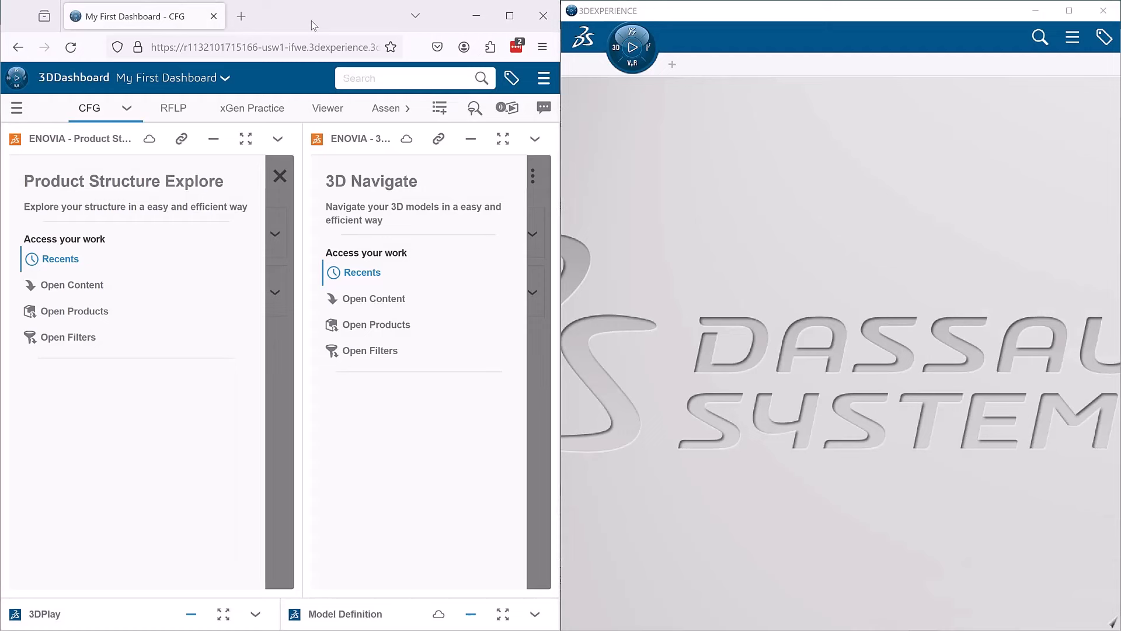
left_click(306, 10)
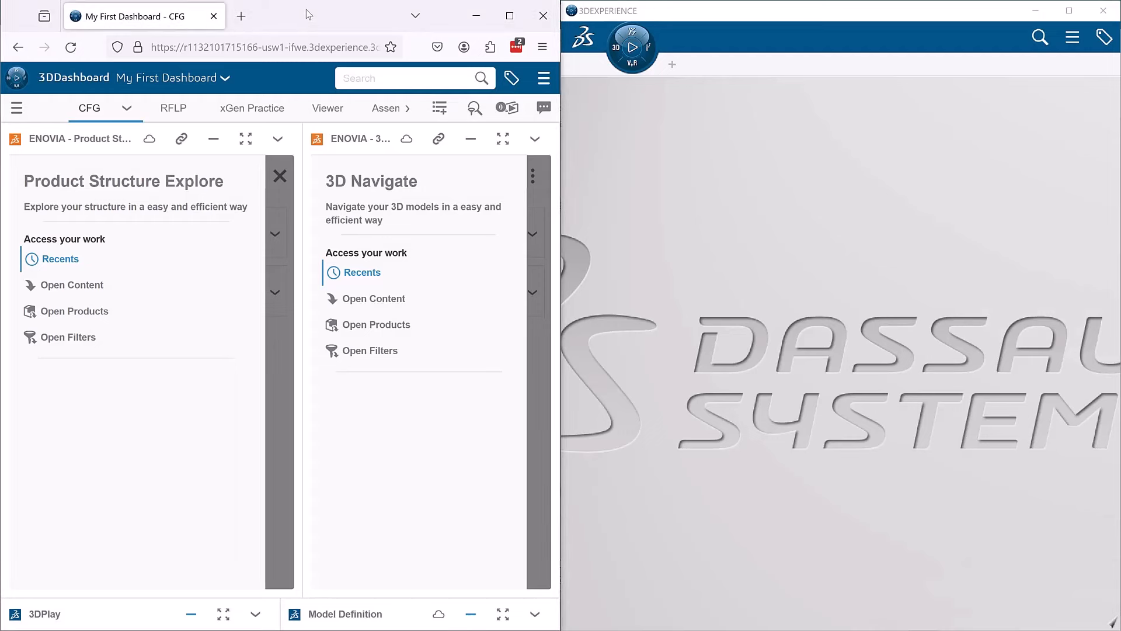
left_click(786, 11)
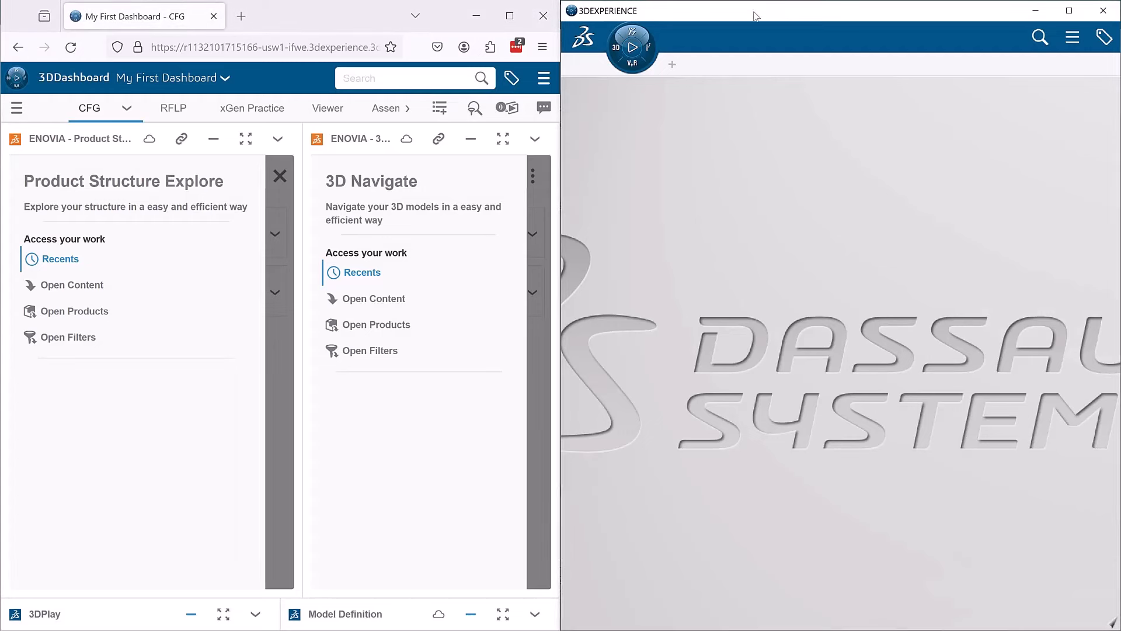
left_click(336, 24)
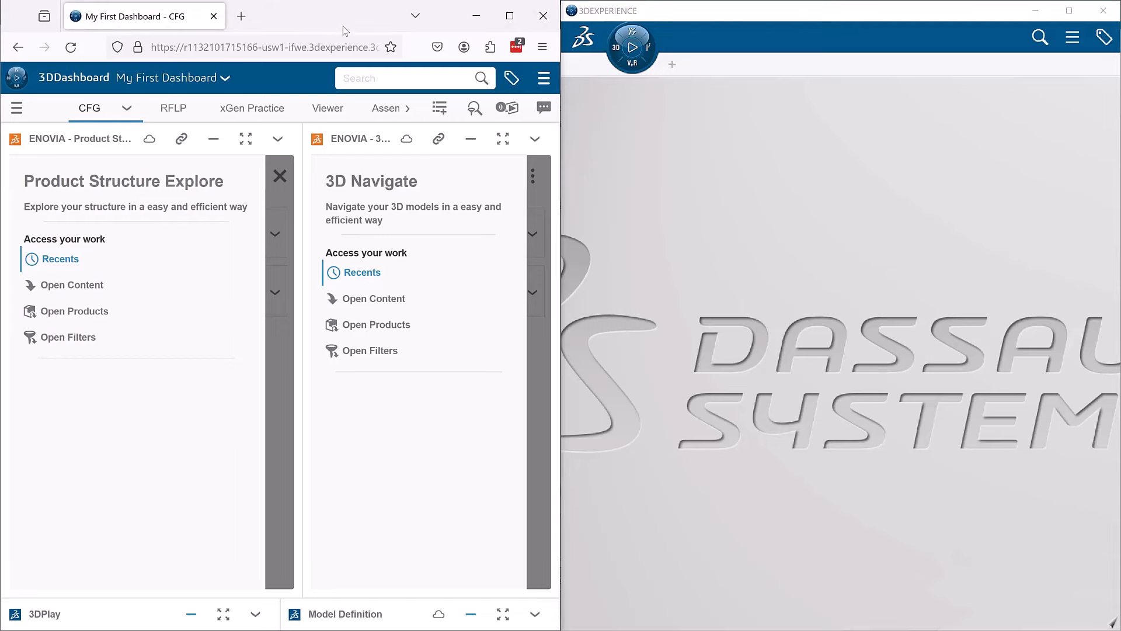
left_click(716, 12)
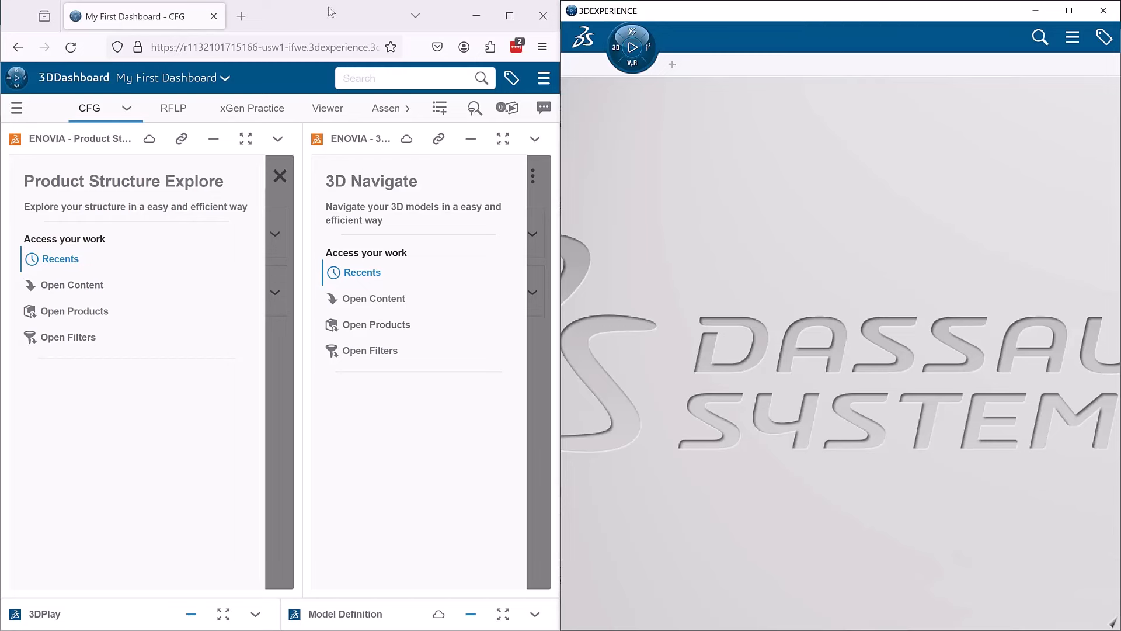
Show the web dashboard's compass and collapse its My Roles and My Apps lists
left_click(15, 84)
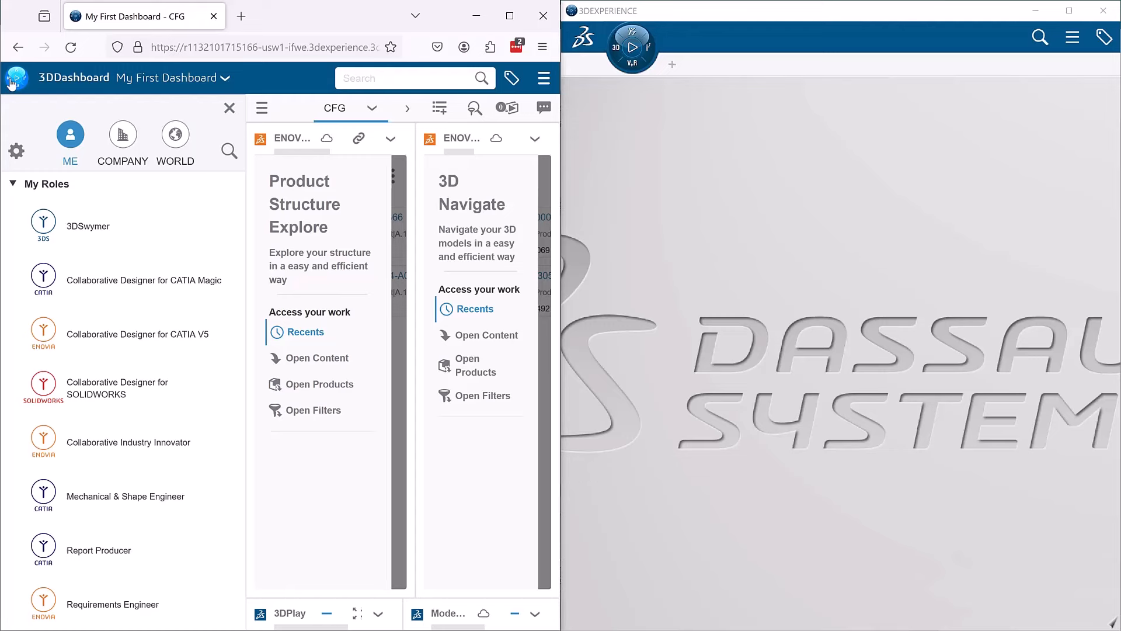
left_click(12, 185)
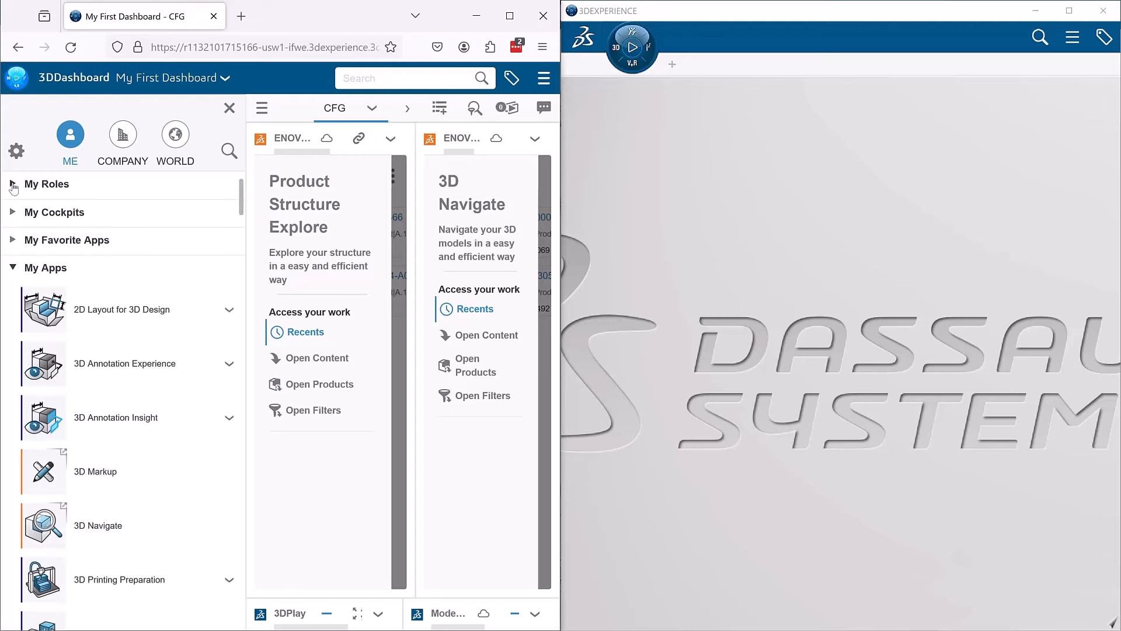
left_click(12, 269)
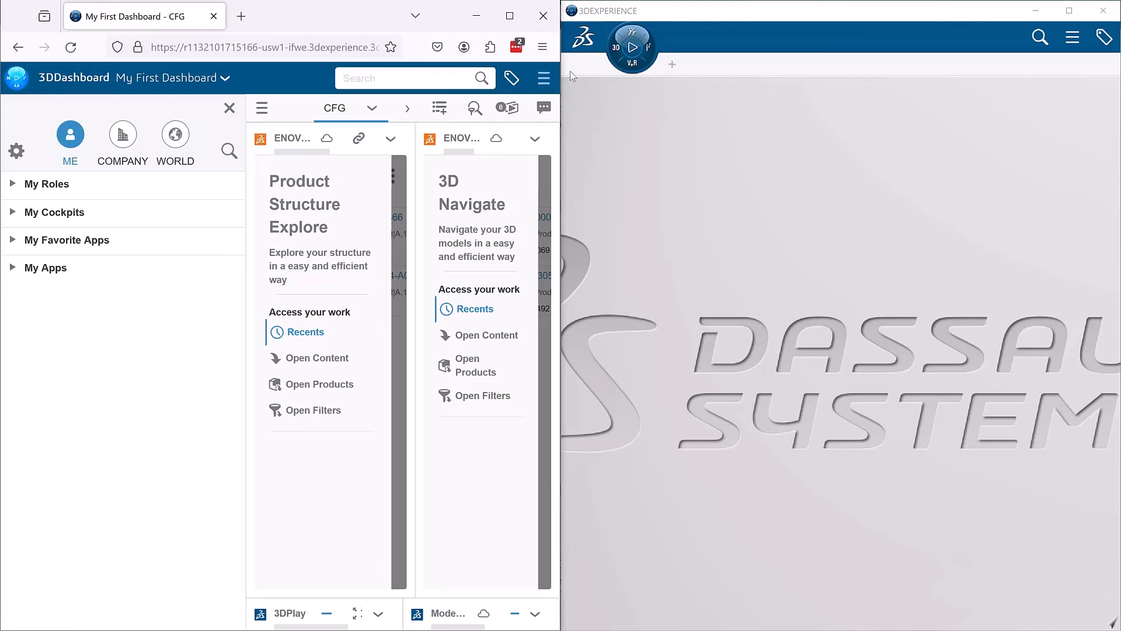
Switch to the native 3DEXPERIENCE window, search its compass for "cati" and launch Design with CATIA V5
left_click(616, 63)
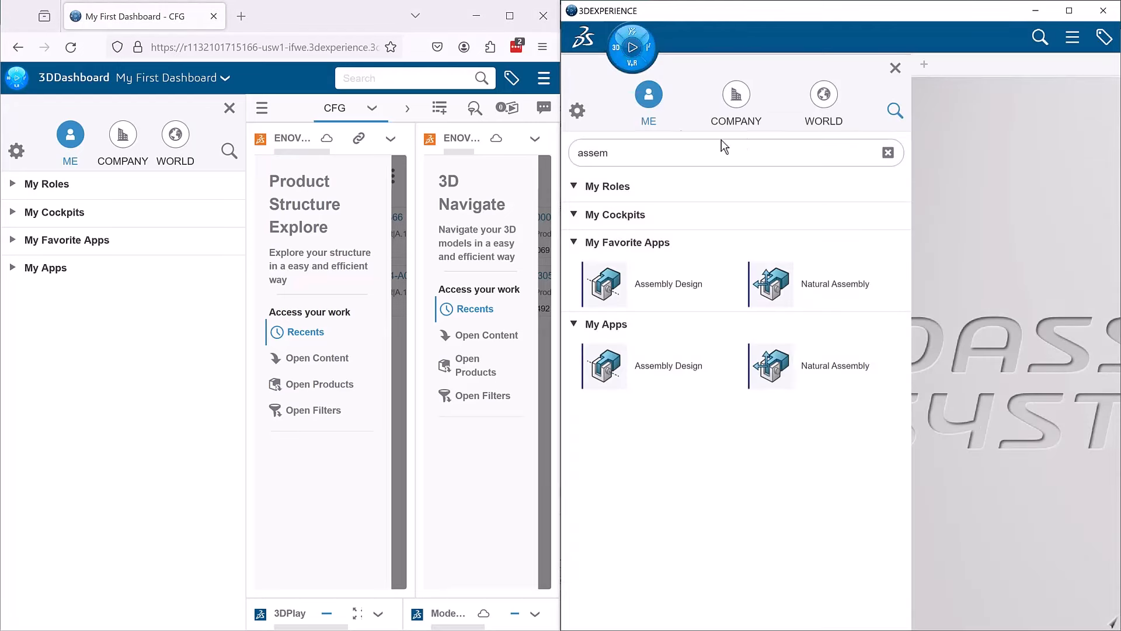
left_click(888, 153)
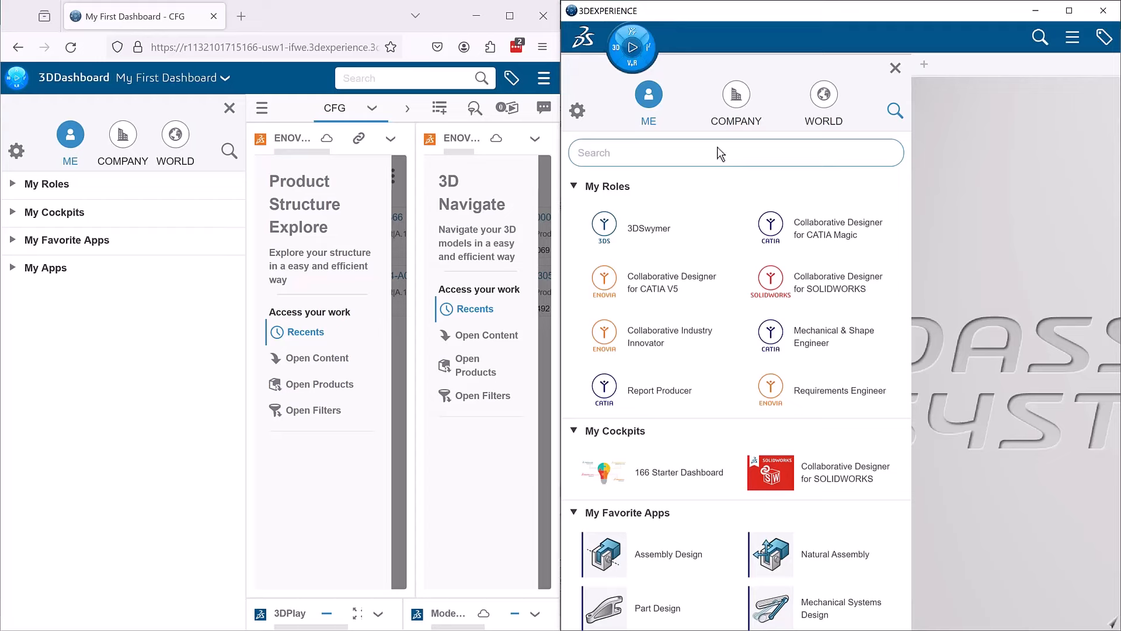
type("cati")
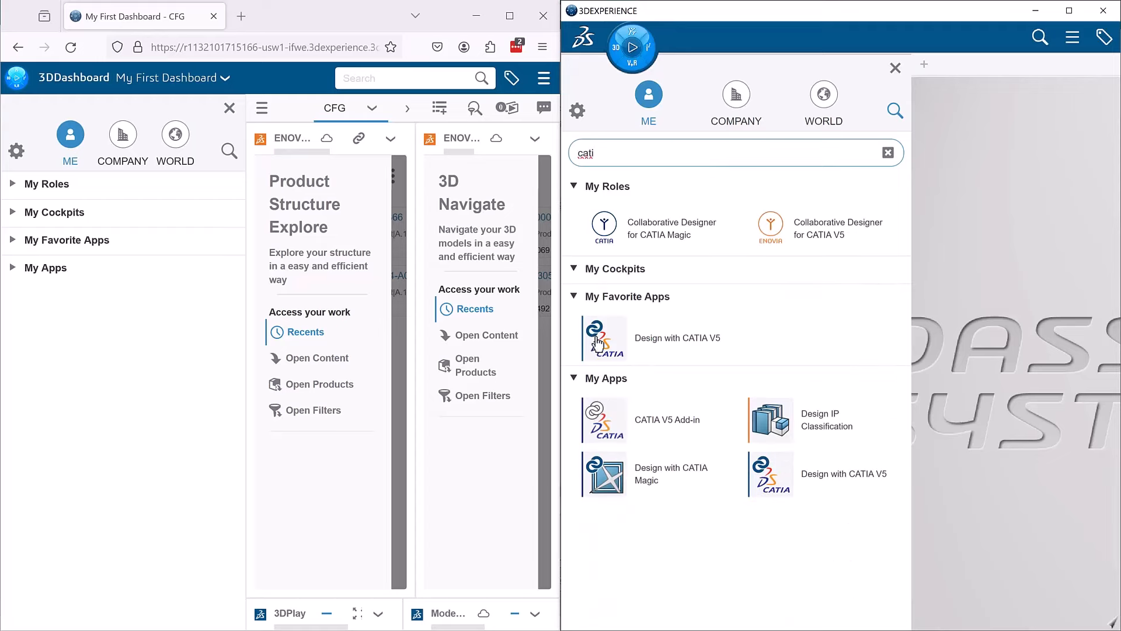
left_click(767, 485)
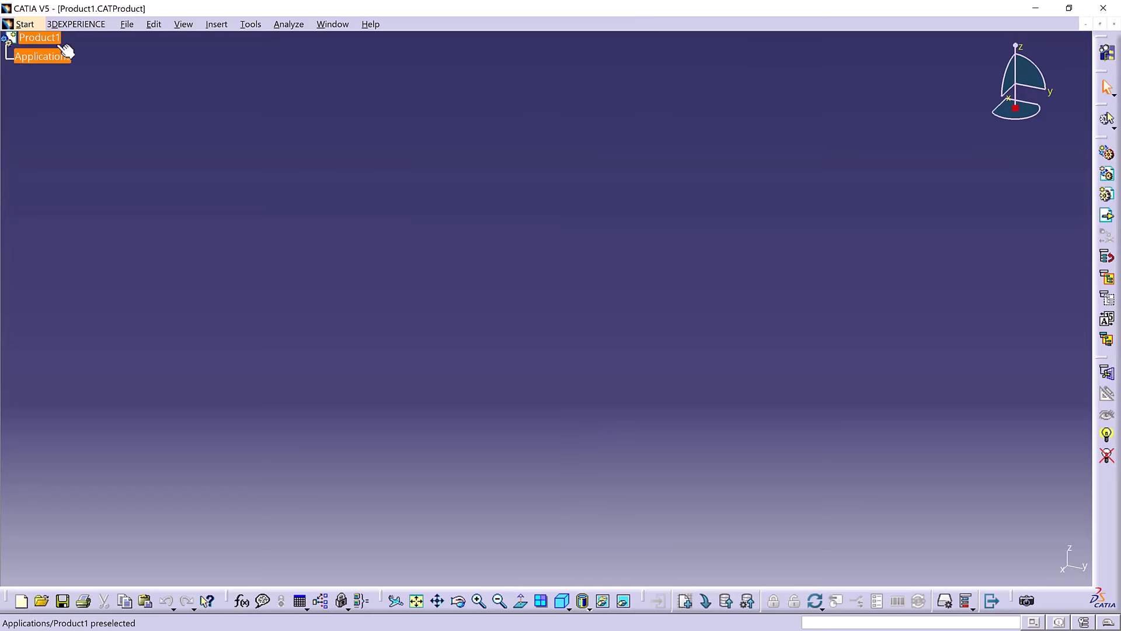
Open the physical product Demo_Hull_1 from the 3DEXPERIENCE platform using the earlier search prd00095349
left_click(82, 25)
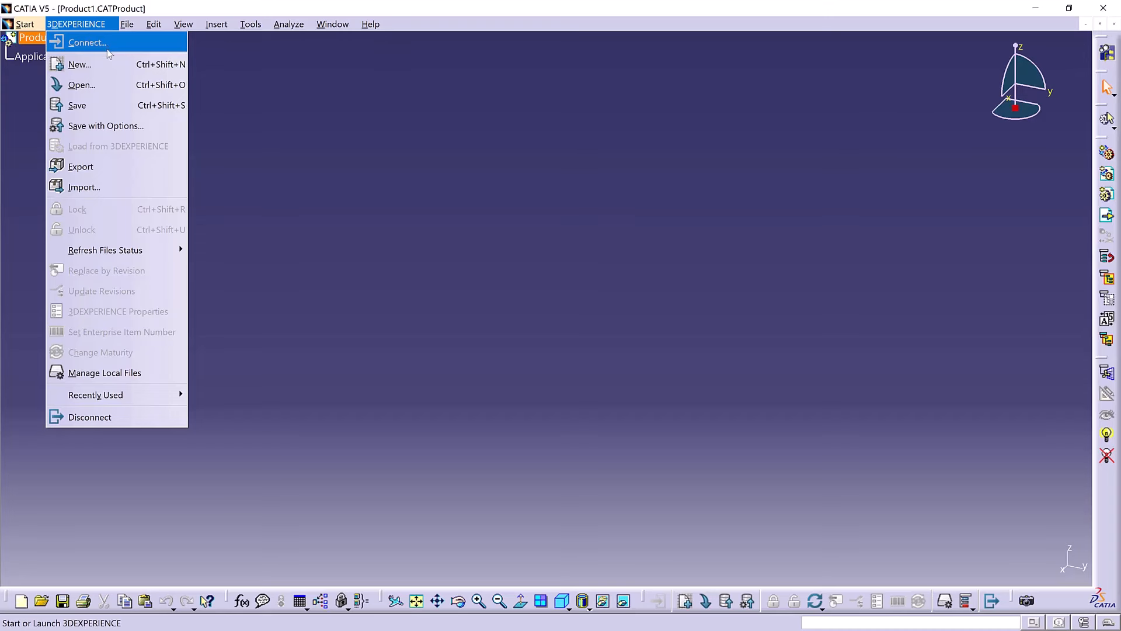
left_click(107, 87)
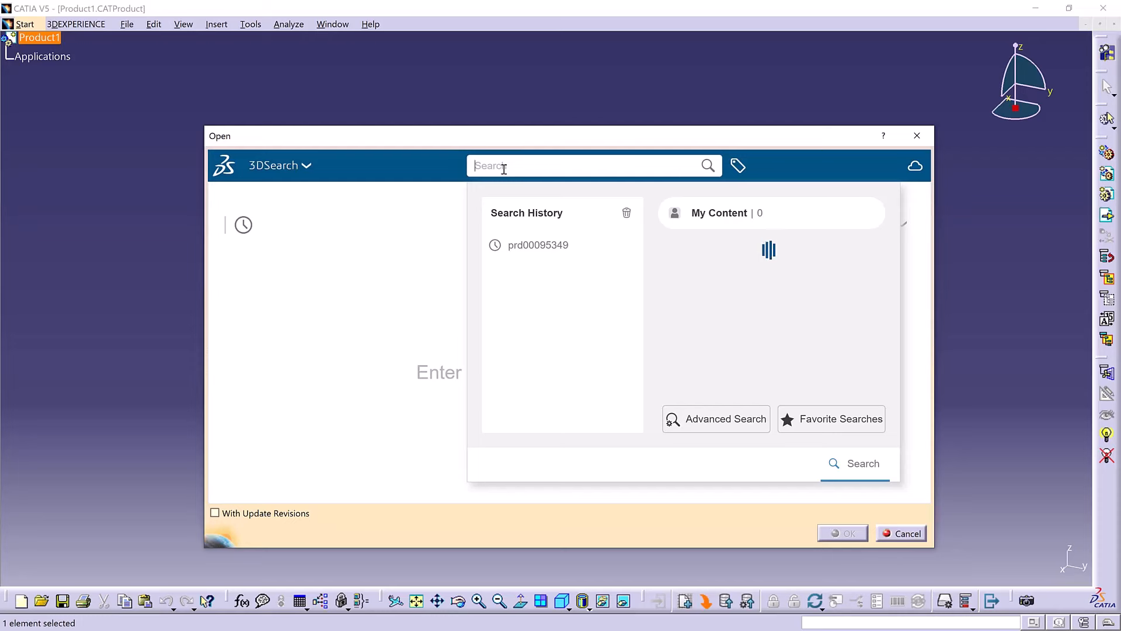
left_click(531, 250)
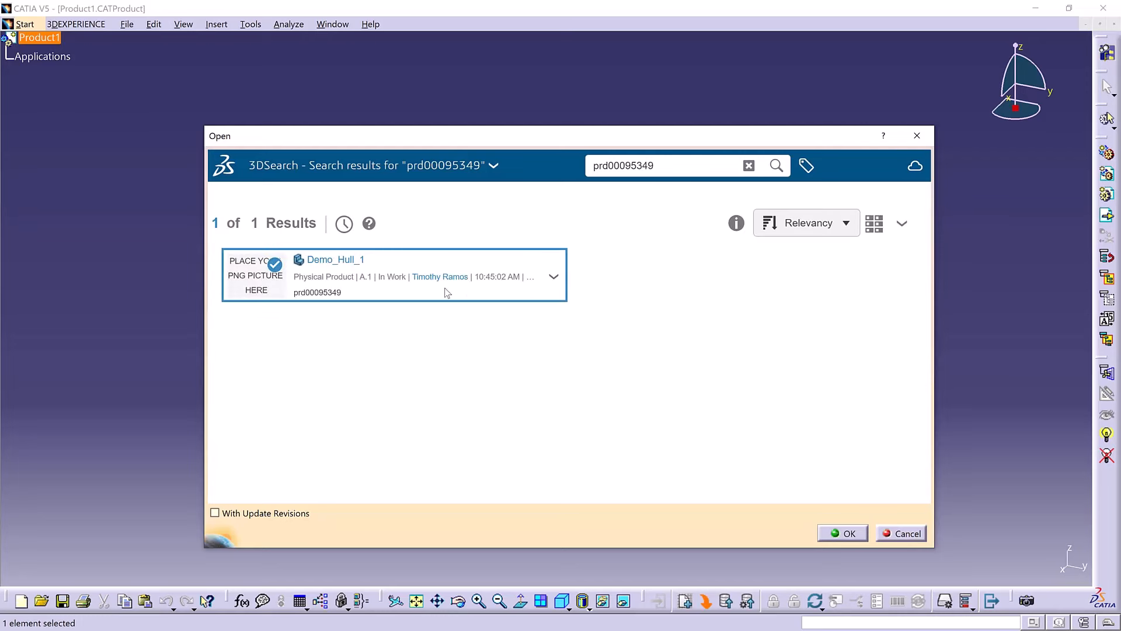
right_click(447, 292)
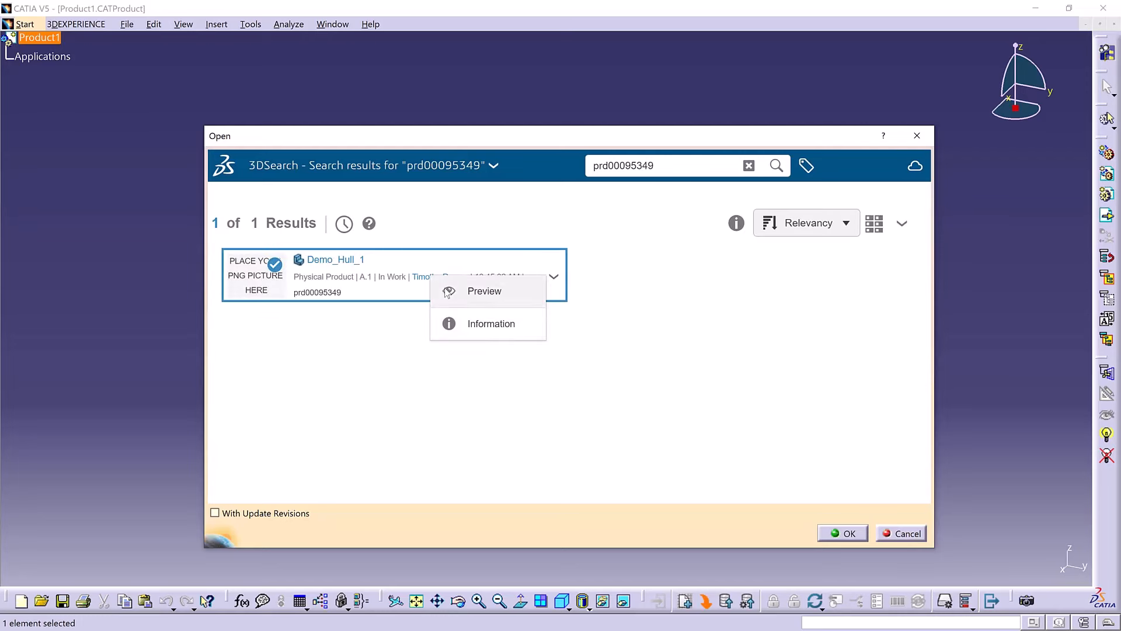
left_click(843, 534)
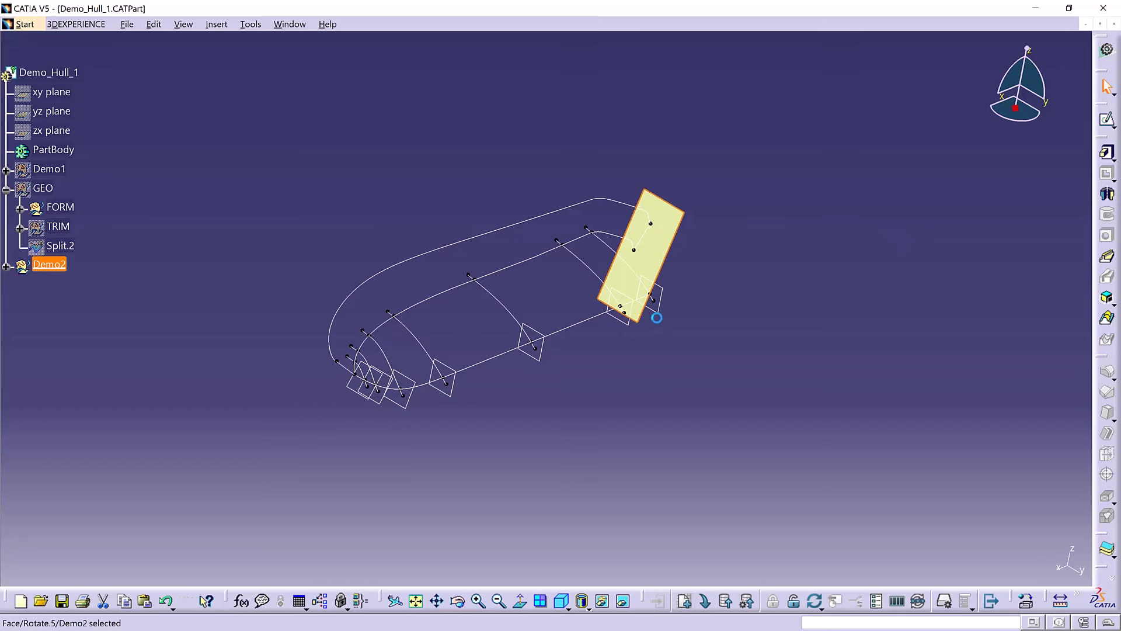
Examine the hull wireframe by picking out the stern section plane, the two long side curves and the short bow line
left_click(662, 306)
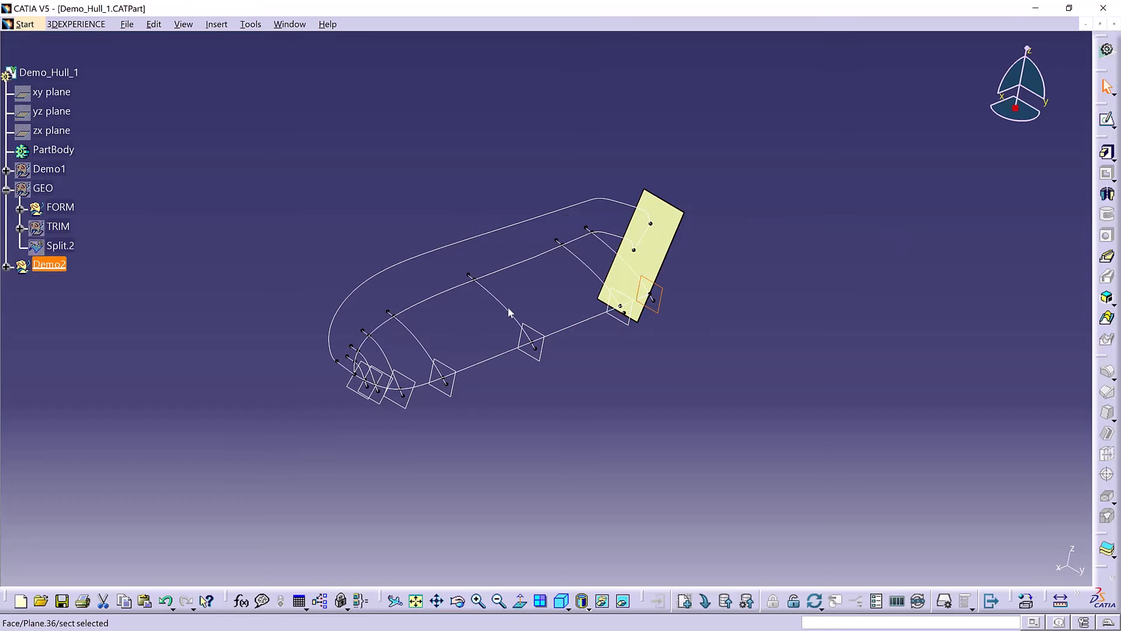
left_click(753, 341)
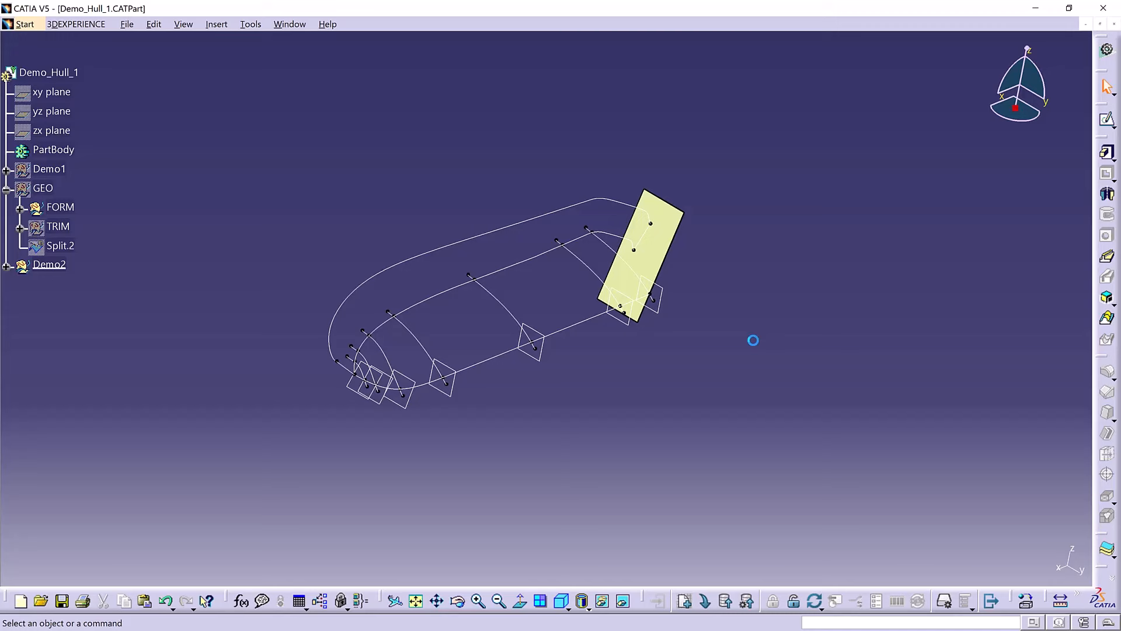
middle_click_drag(702, 354, 699, 343)
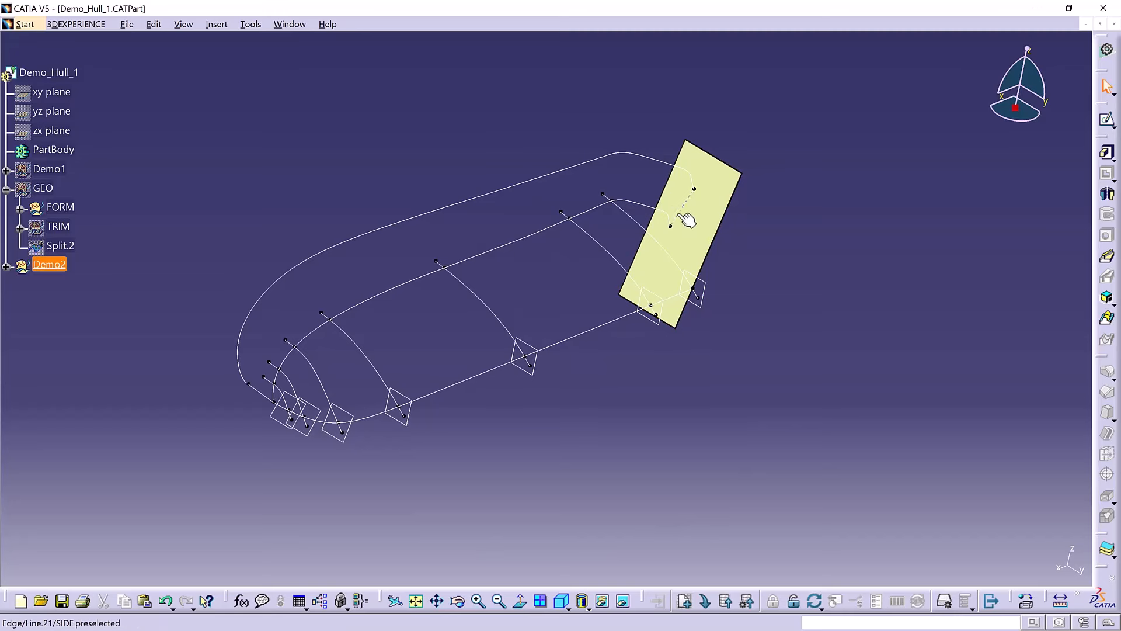
left_click(610, 191)
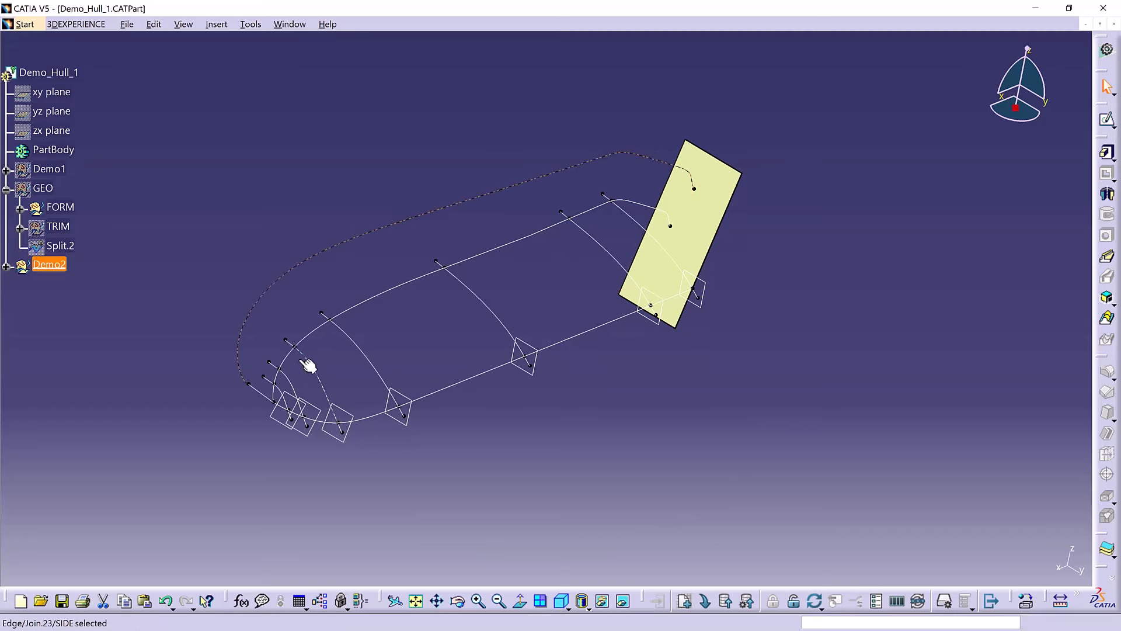
left_click(265, 396)
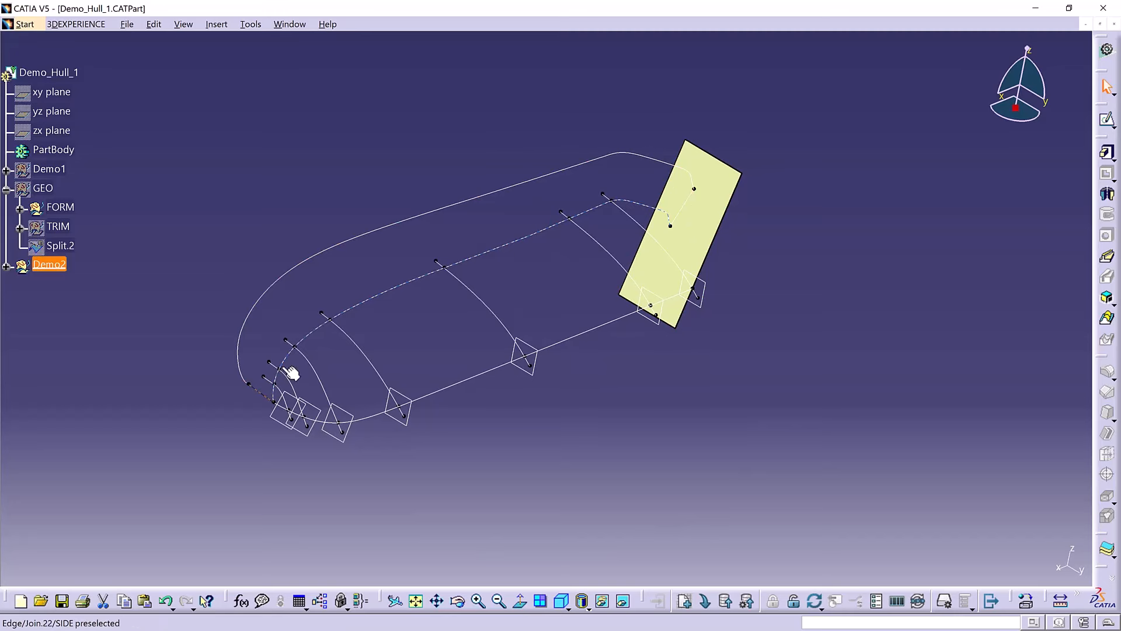
left_click(310, 321)
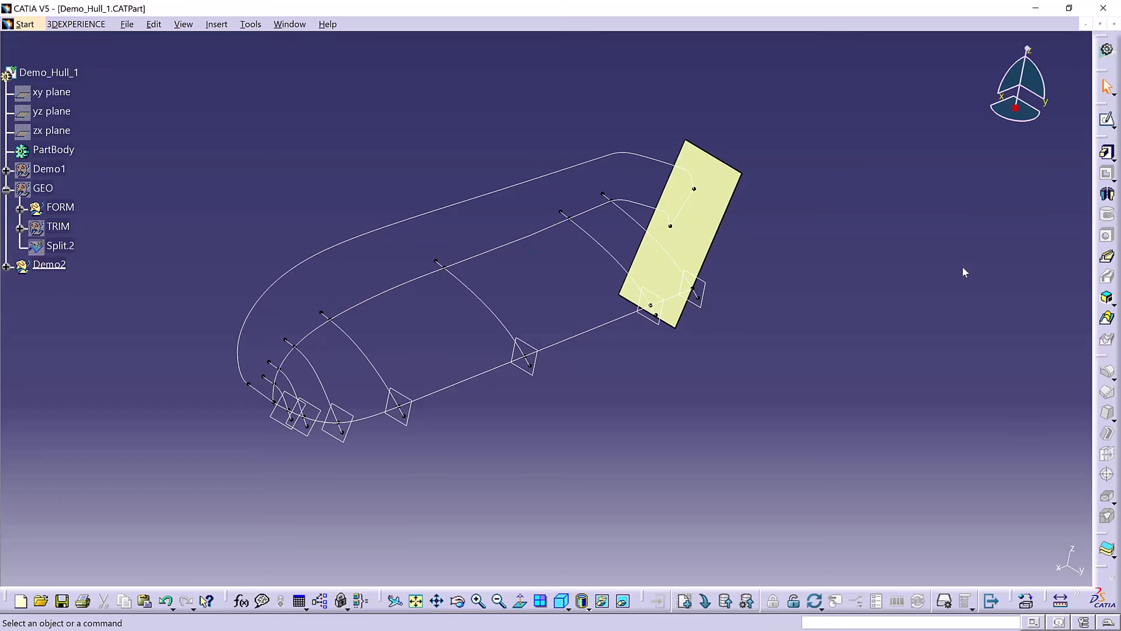
Switch the hull part to the Generative Shape Design workbench
left_click(24, 25)
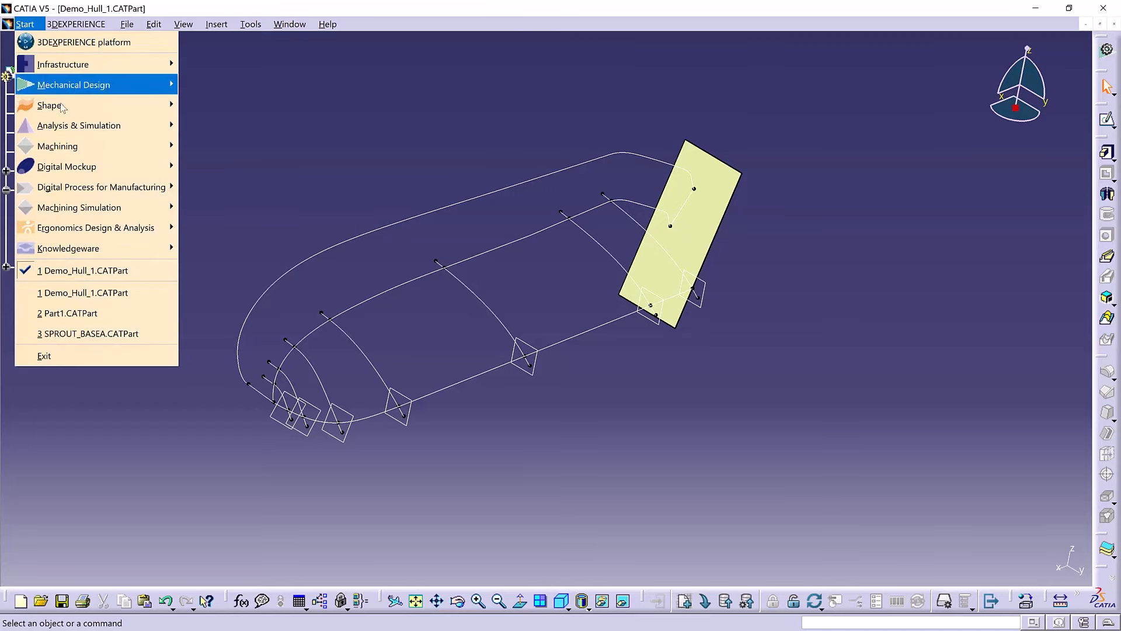
mouse_move(62, 107)
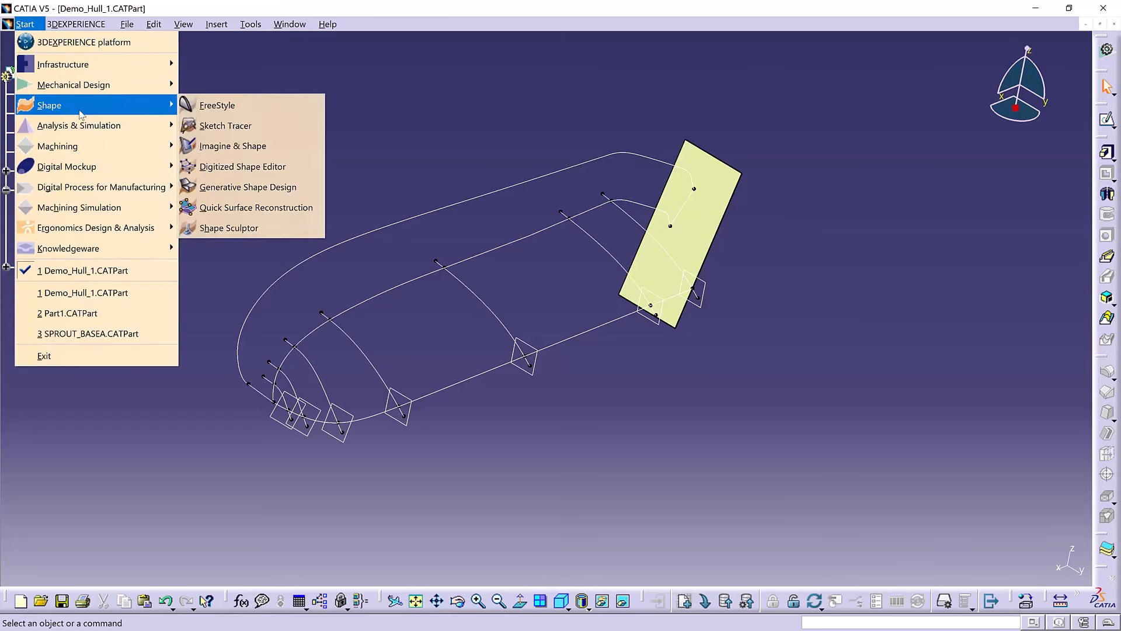
left_click(267, 188)
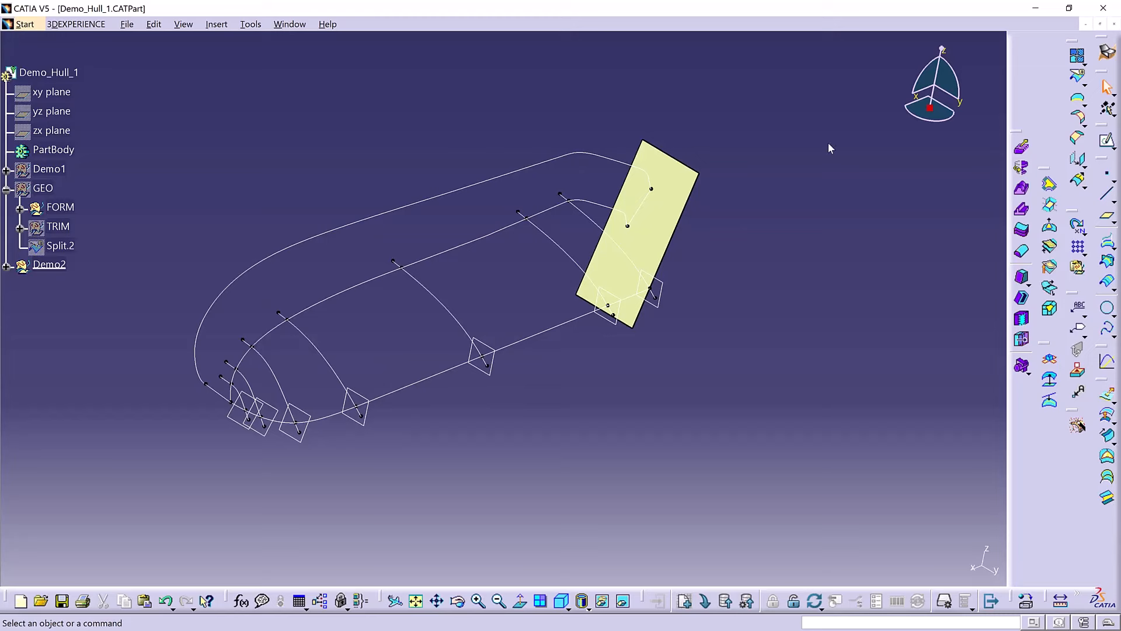
Create a Fill surface for the upper hull side, bounded by Line.21, Join.23, Line.22 and Join.22
middle_click_drag(687, 291, 724, 272)
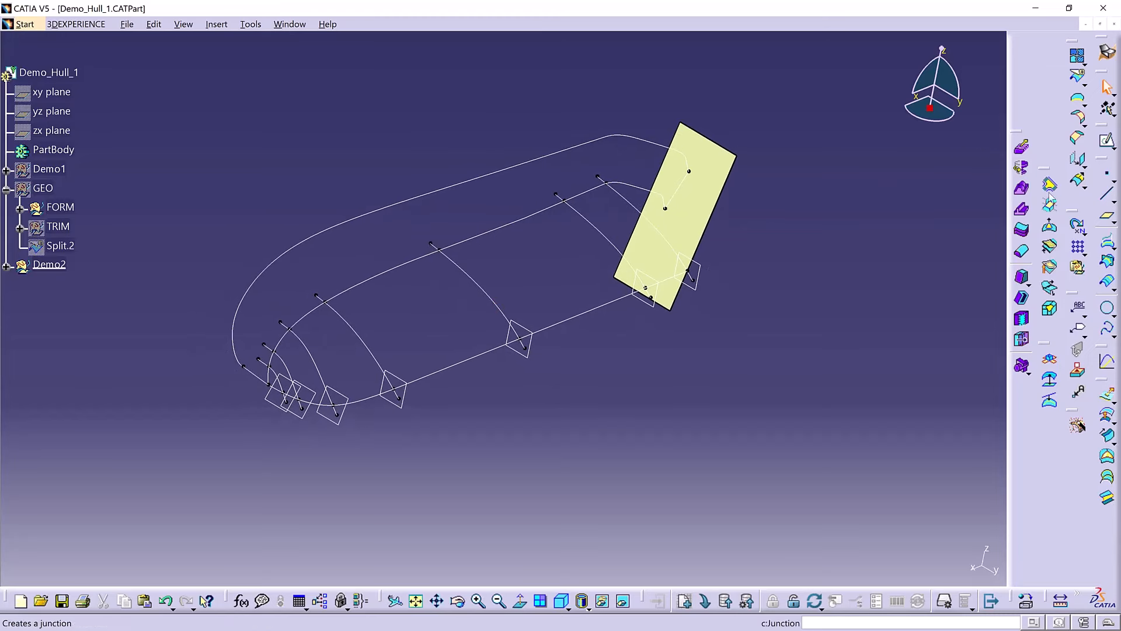
left_click(1107, 456)
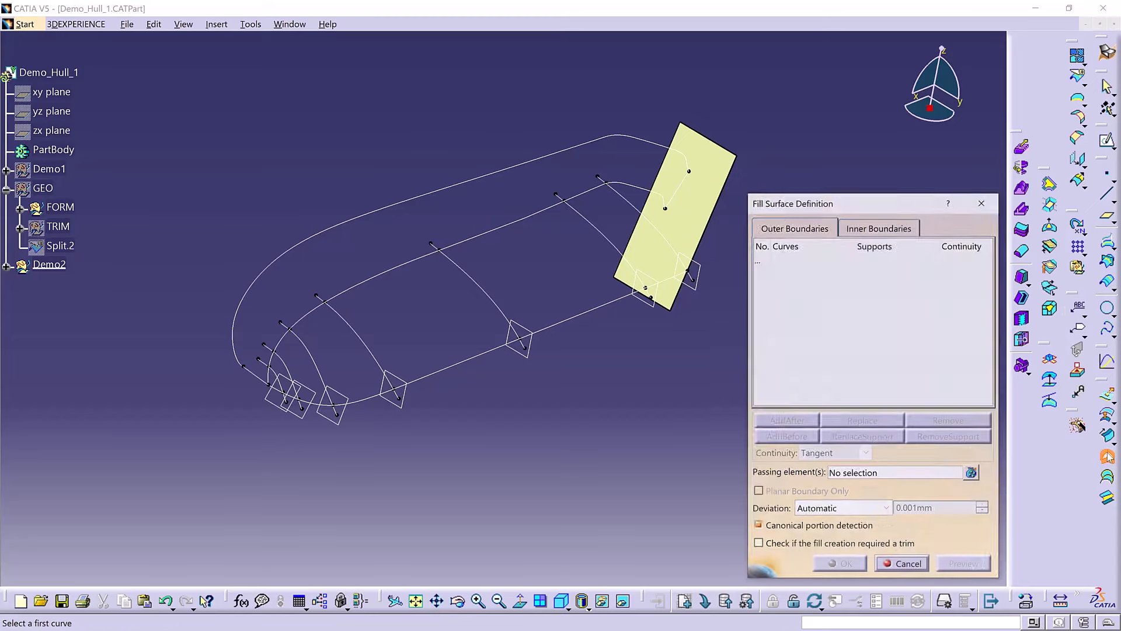
left_click(686, 197)
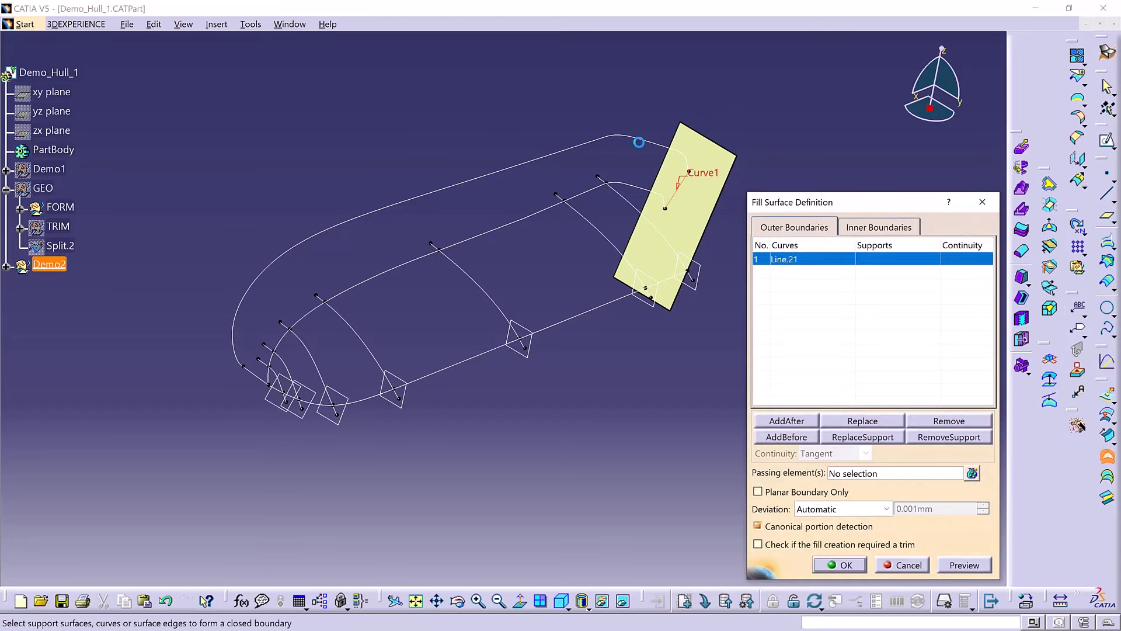
left_click(644, 143)
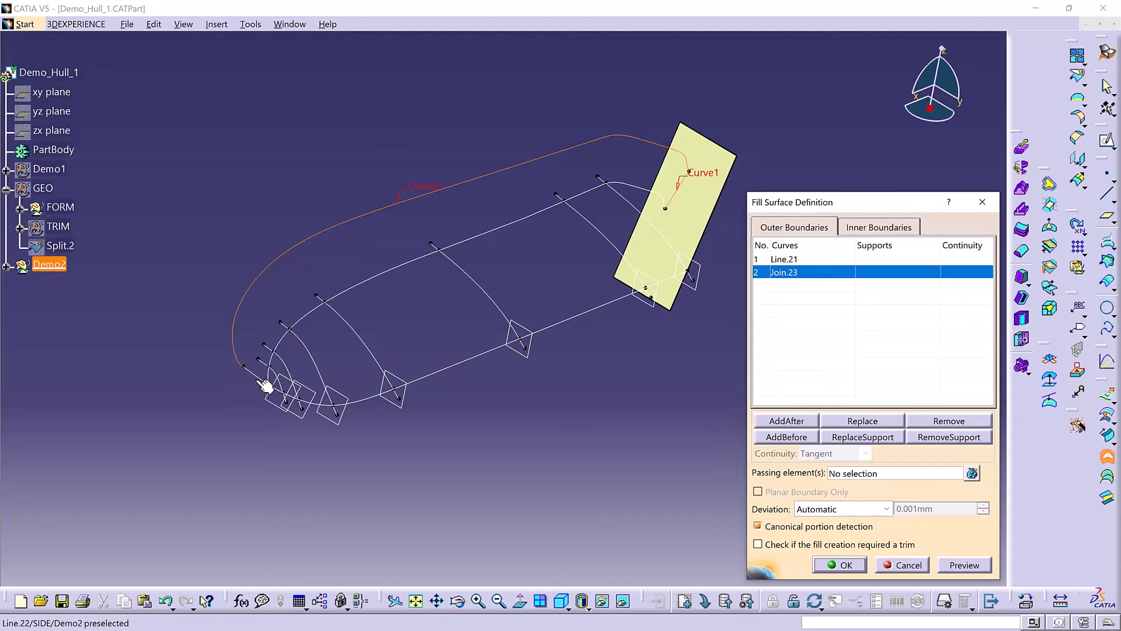
left_click(274, 349)
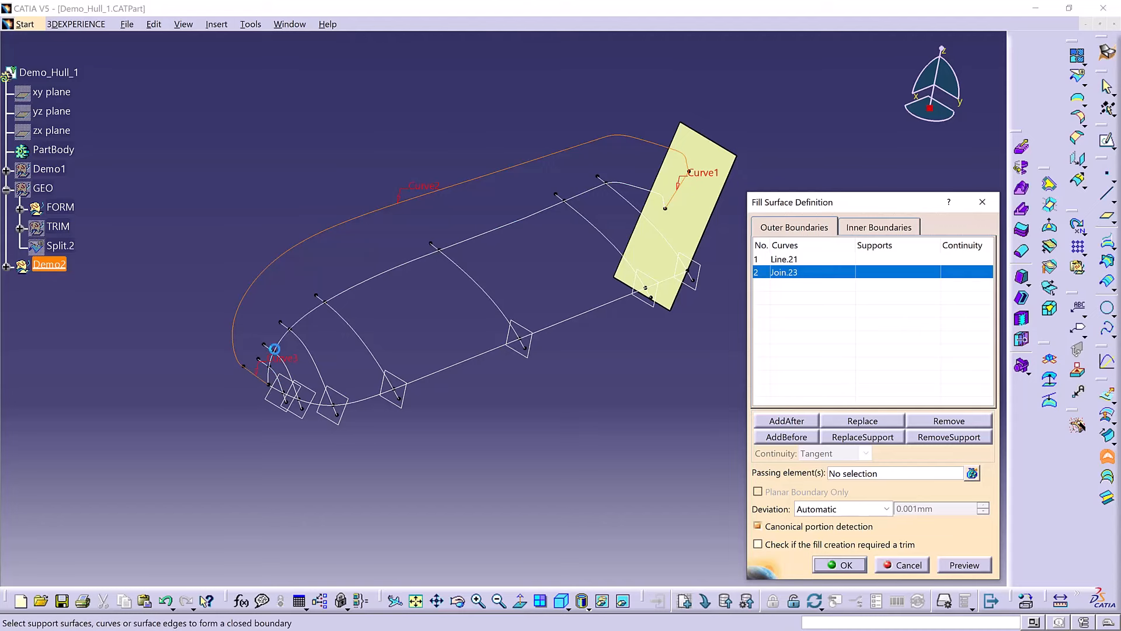
left_click(309, 306)
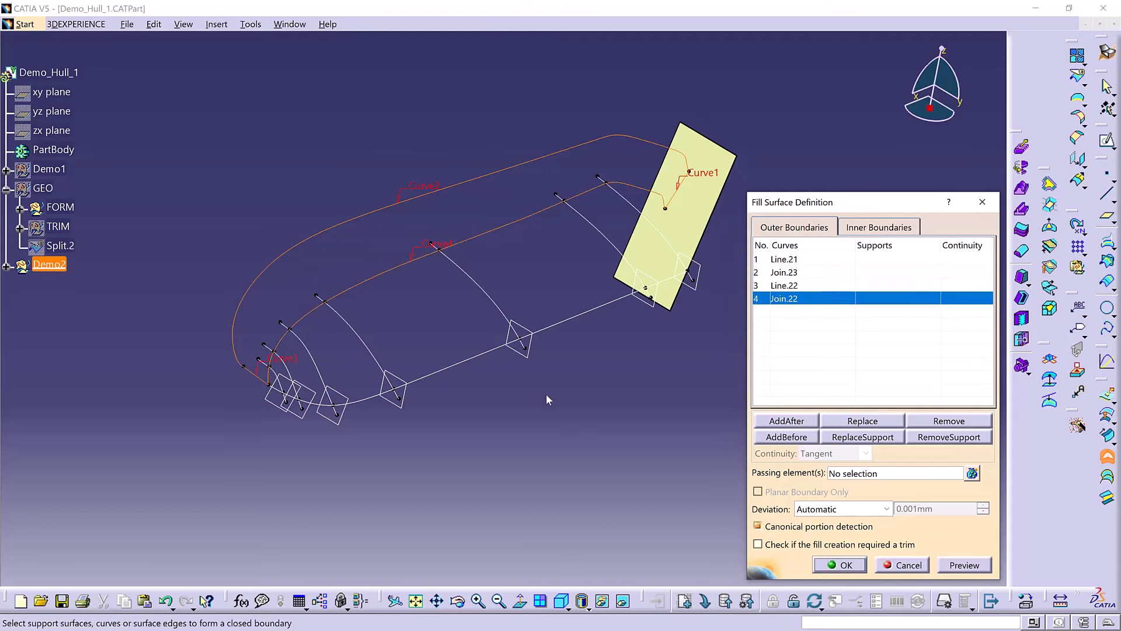
left_click(845, 565)
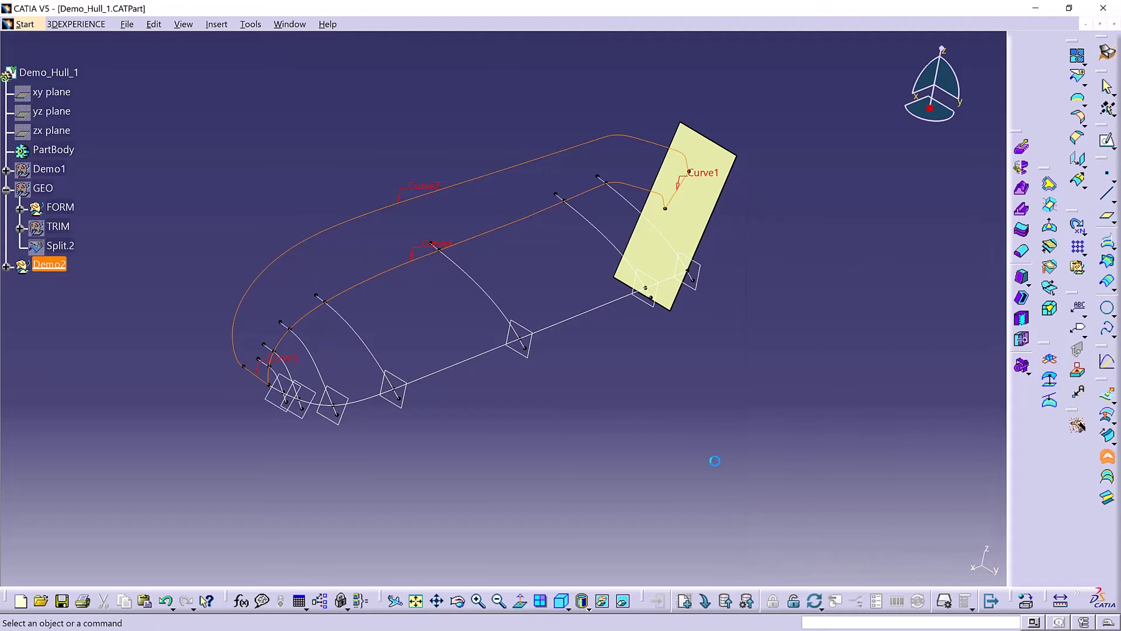
left_click(788, 354)
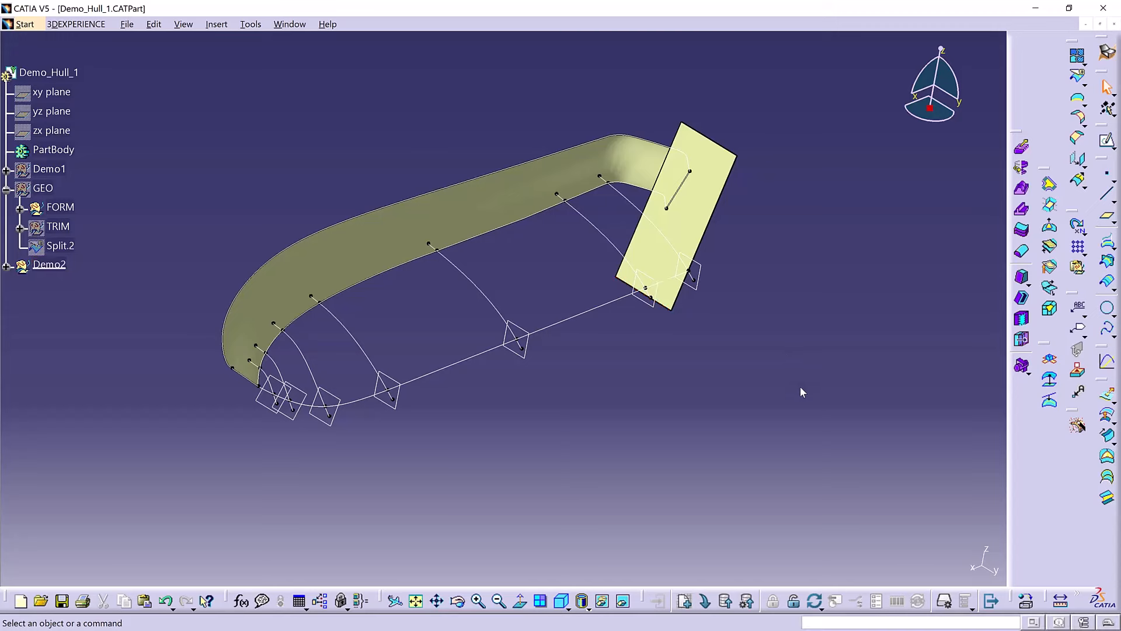
Begin a multi-sections surface for the lower hull through the bow sections Spline.26, Spline.25, Spline.24 and Spline.21, and preview it
left_click(1107, 476)
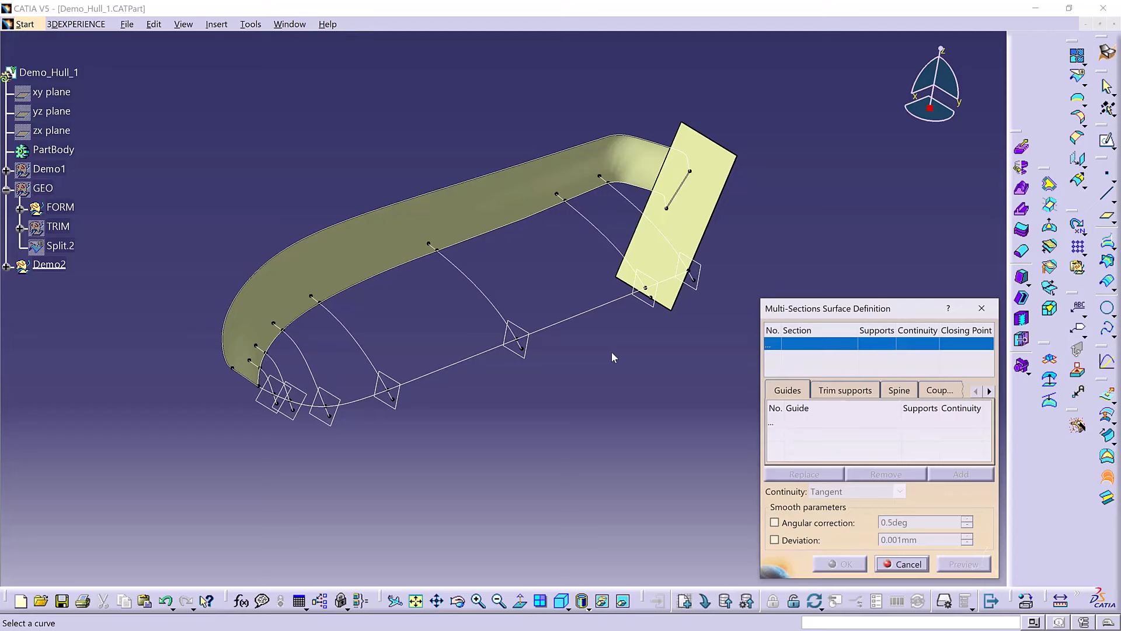
left_click(269, 377)
middle_click_drag(412, 406, 340, 250)
left_click(343, 235)
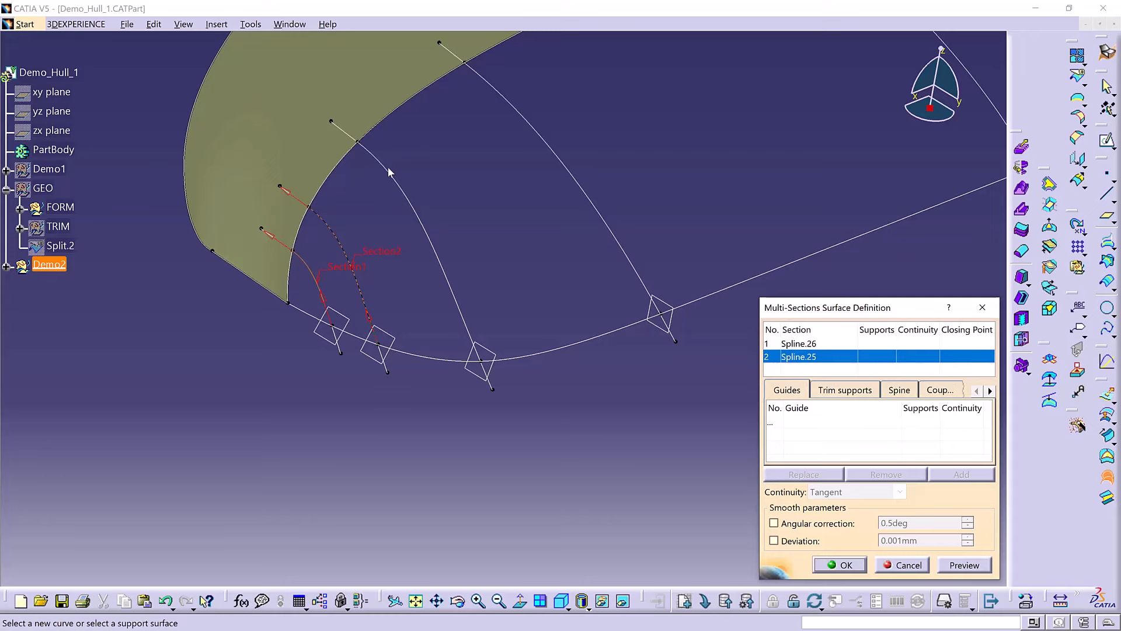
left_click(395, 184)
left_click(518, 110)
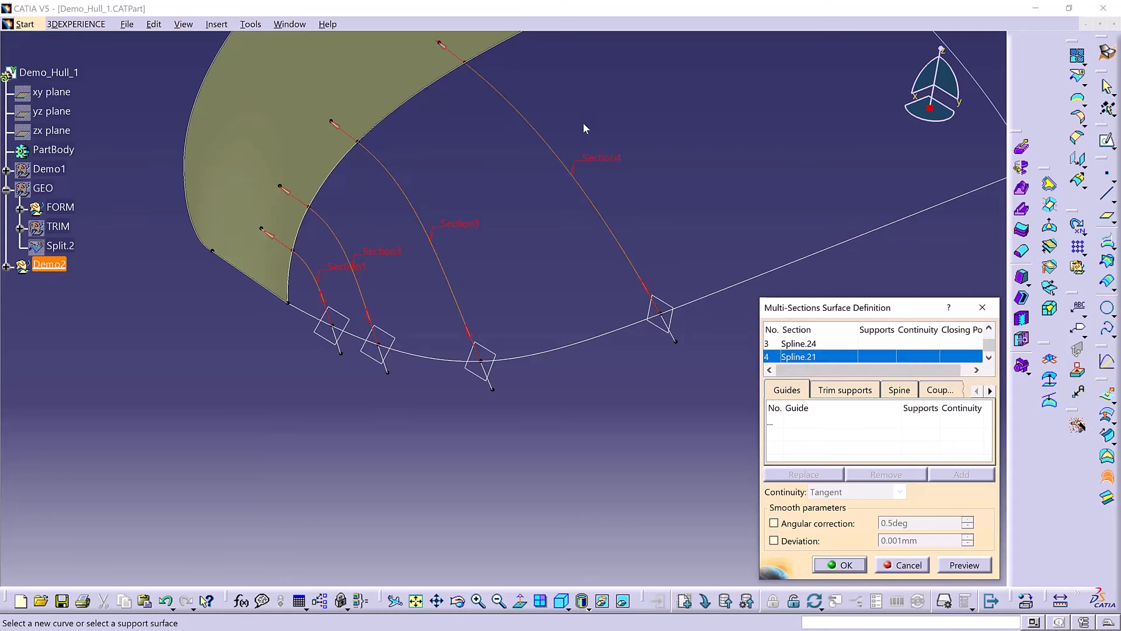
left_click(964, 565)
Add the remaining sections Spline.22, Spline.23 and Spline.27 toward the stern and preview the multi-sections surface over the full hull length
middle_click_drag(613, 256, 467, 348)
middle_click_drag(638, 202, 470, 298)
left_click(607, 196)
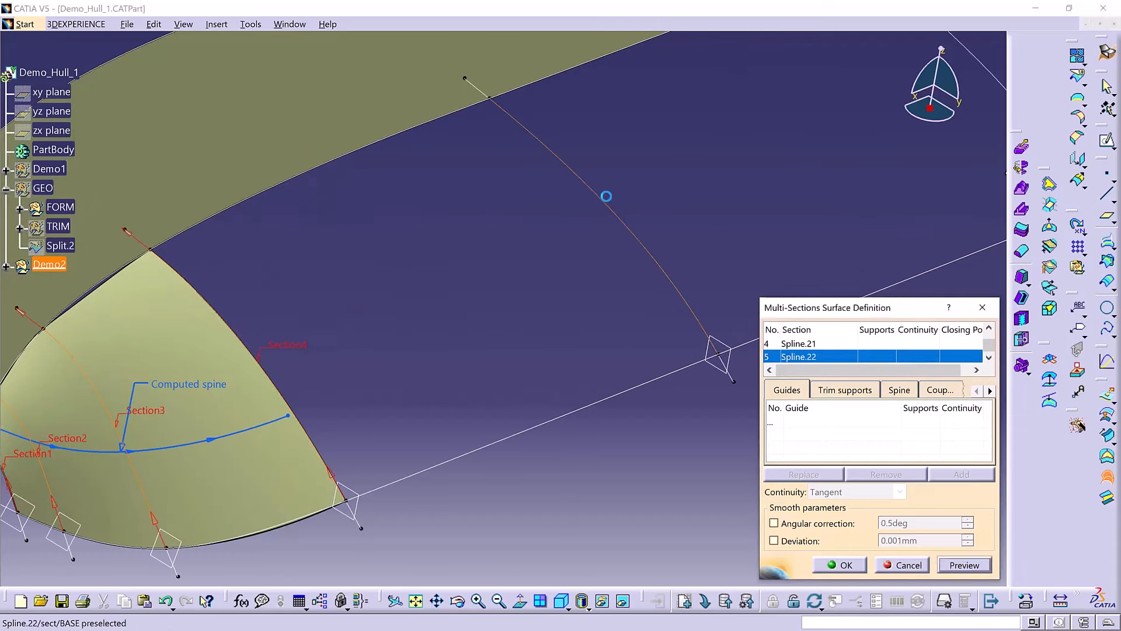
middle_click_drag(606, 196, 612, 243)
left_click(674, 178)
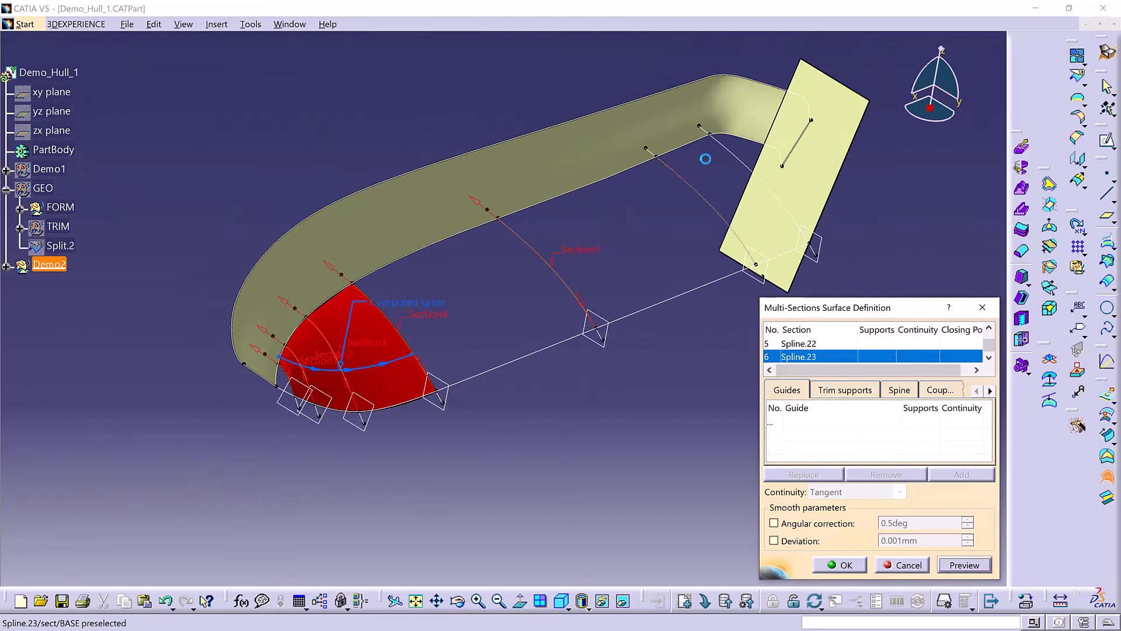
left_click(735, 157)
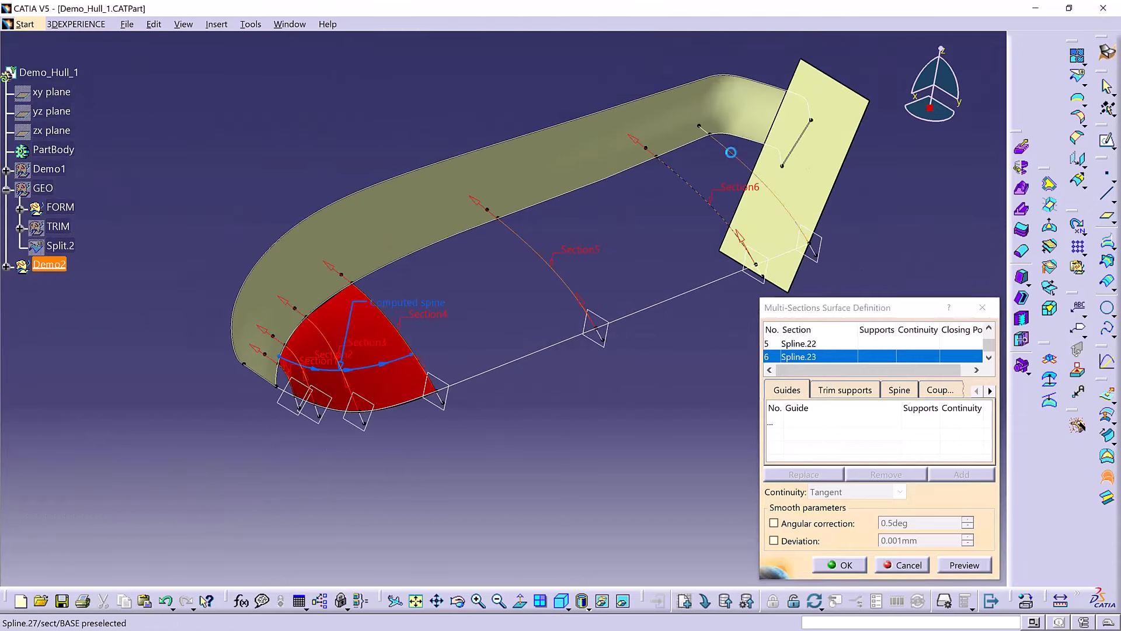
left_click(964, 565)
middle_click_drag(618, 437, 609, 368)
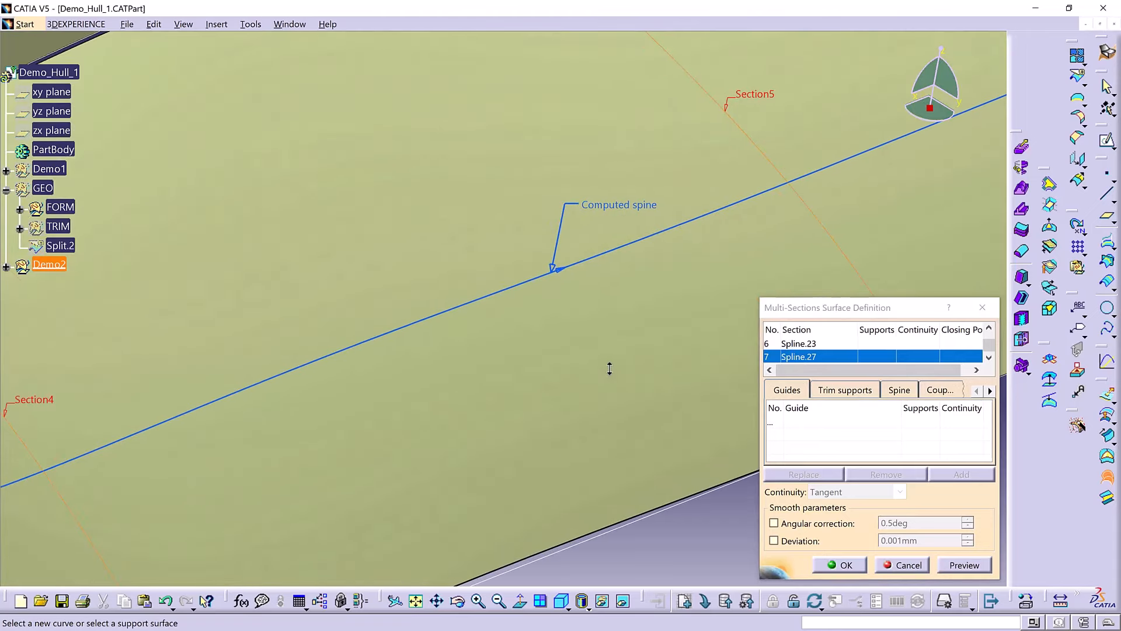
middle_click_drag(555, 460, 586, 196)
middle_click_drag(475, 320, 509, 361)
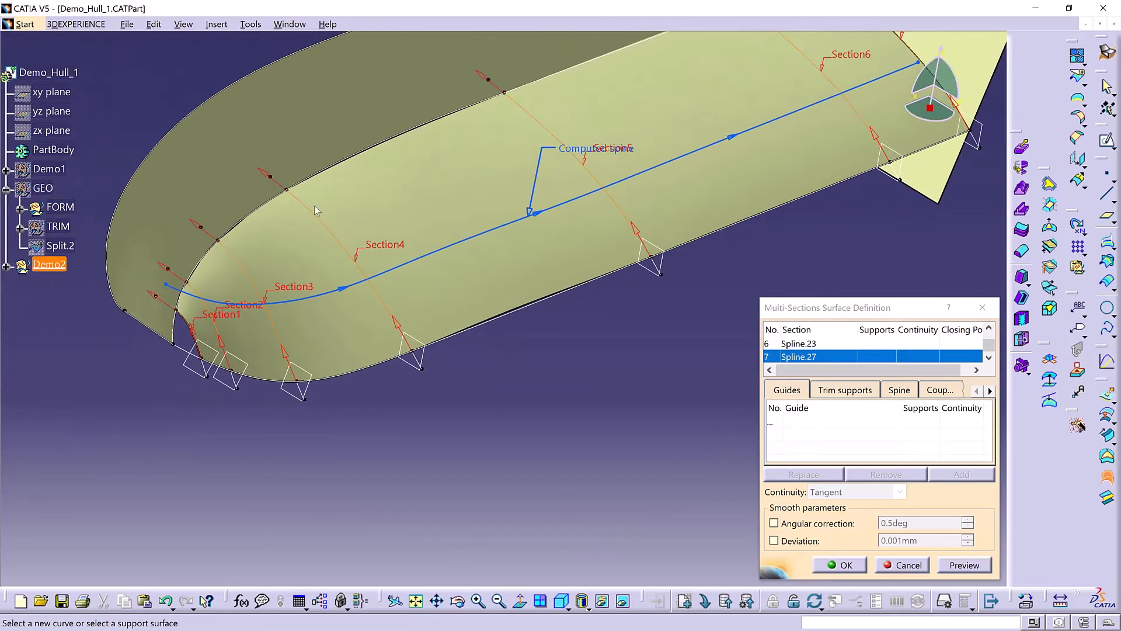
Add Join.22 and Curve smooth.8 as guides and create the lower hull's multi-sections surface
left_click(809, 423)
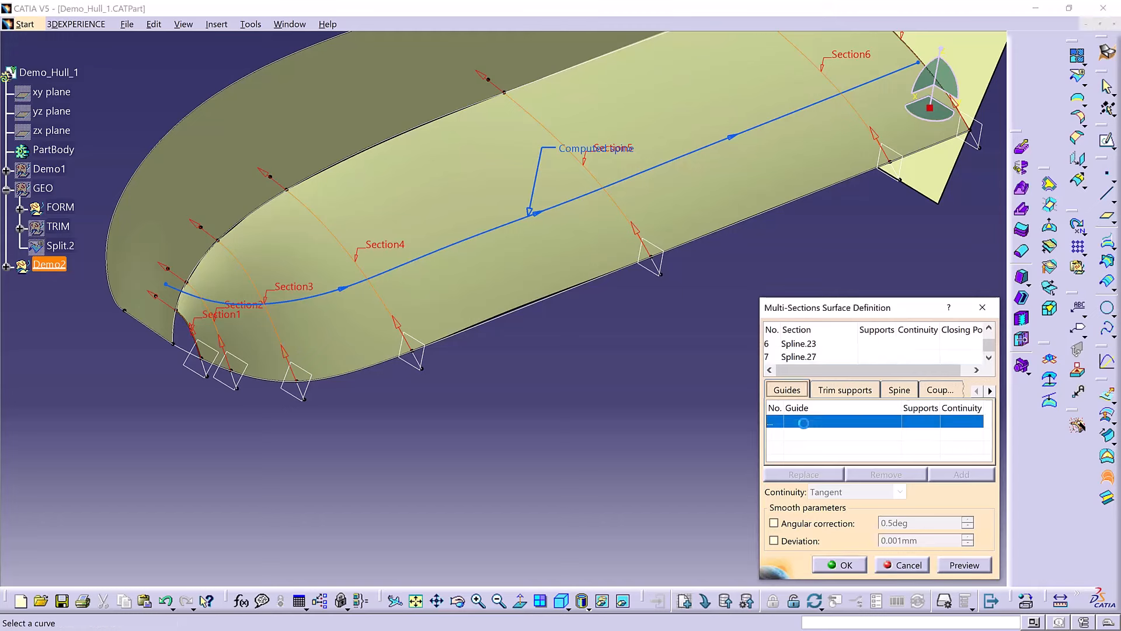
left_click(377, 147)
left_click(519, 325)
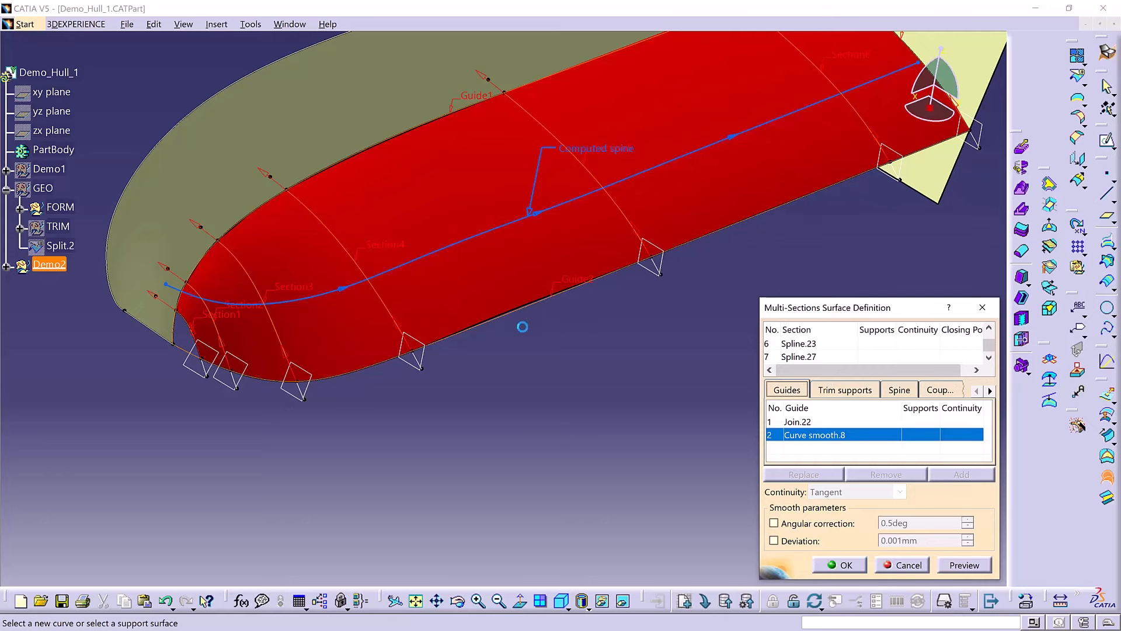
left_click(970, 567)
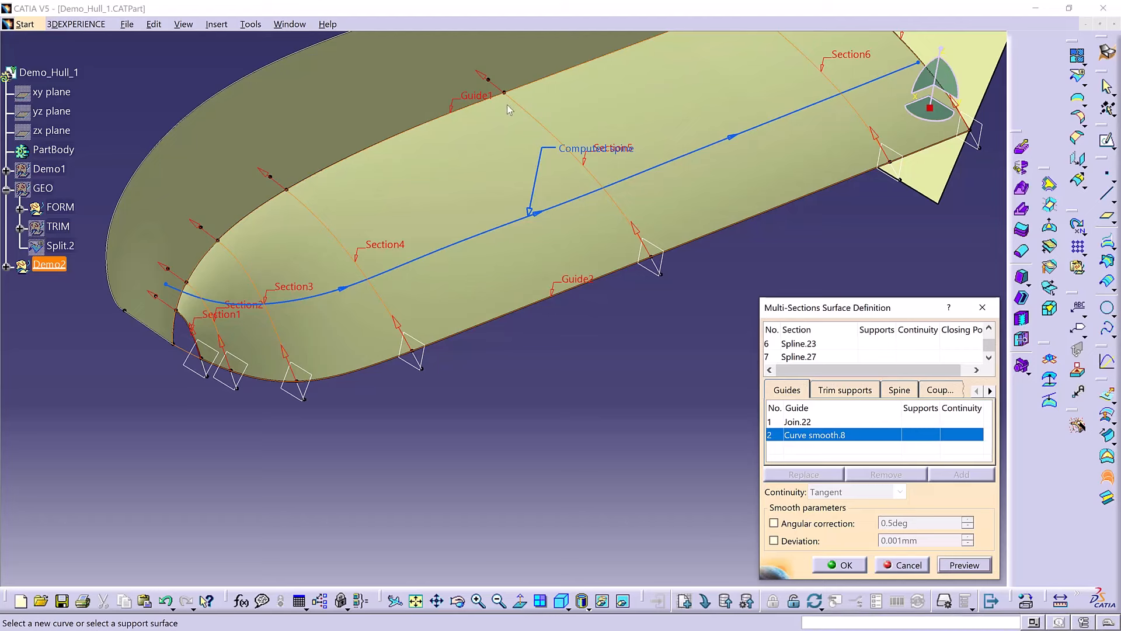
middle_click_drag(704, 109, 669, 150)
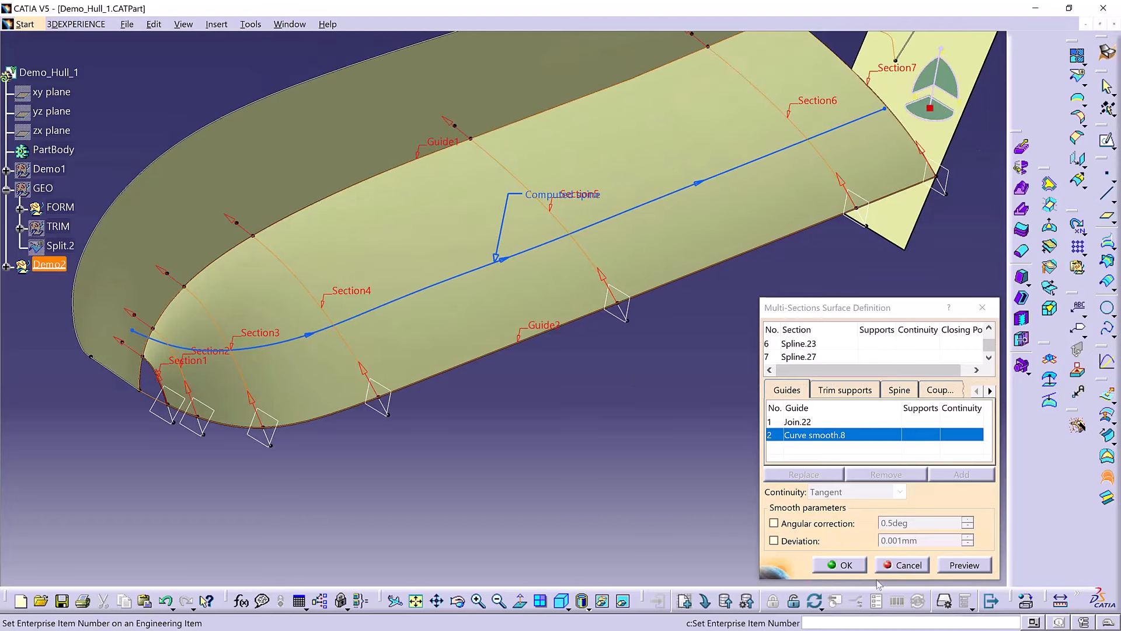
left_click(843, 564)
left_click(561, 601)
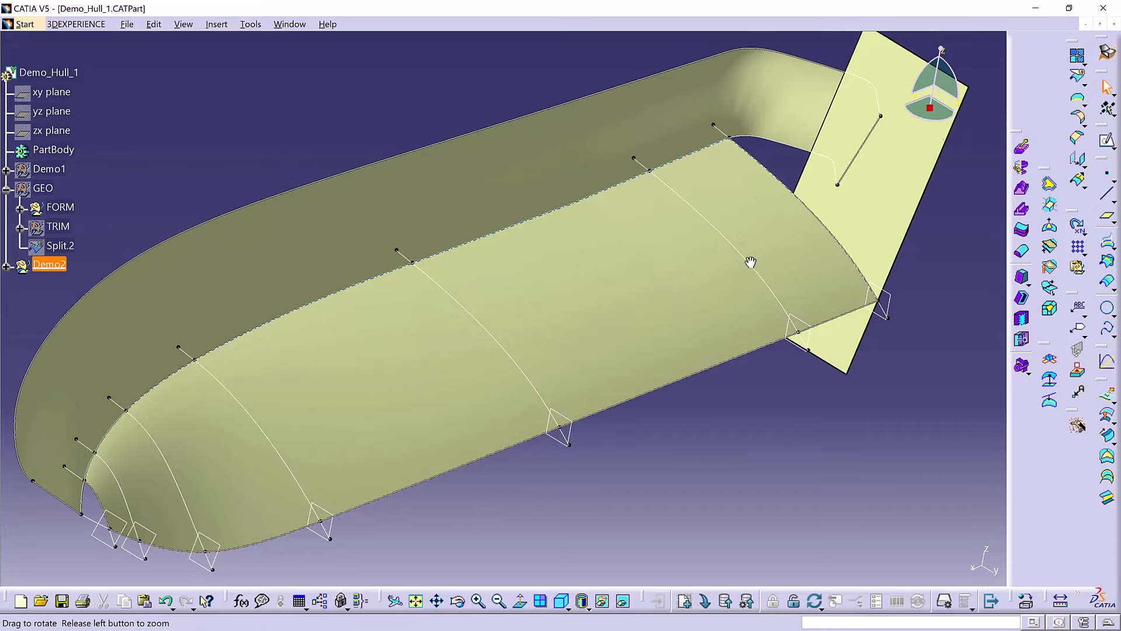
Extrapolate the lower hull surface 400 mm from its stern edge with curvature continuity, past the stern plane
middle_click_drag(746, 260, 730, 230)
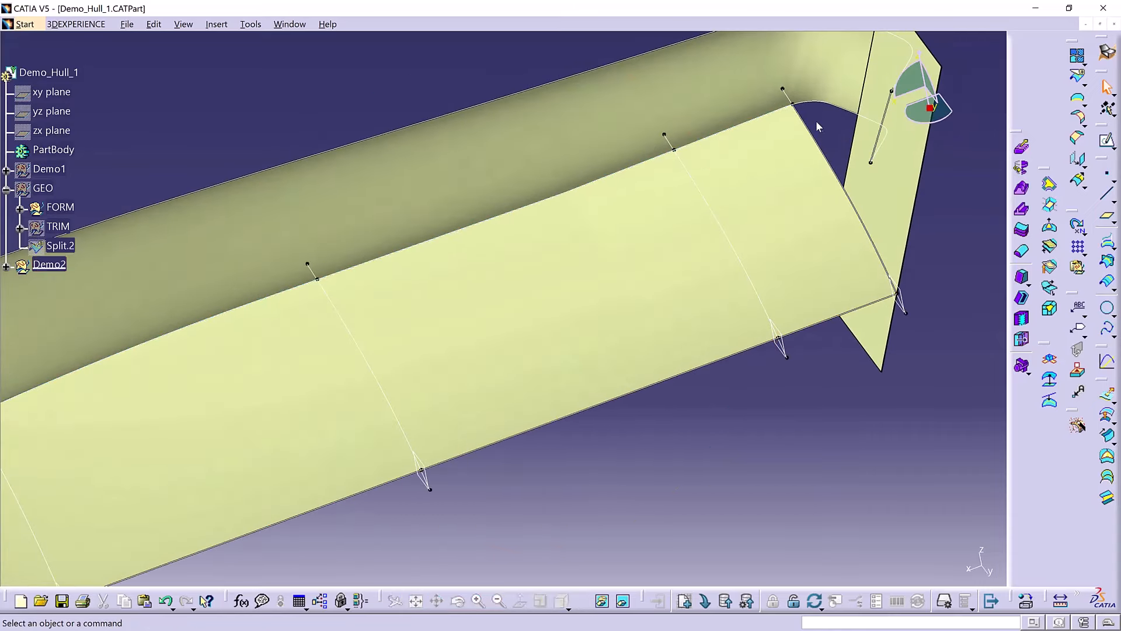
middle_click_drag(606, 403, 499, 306)
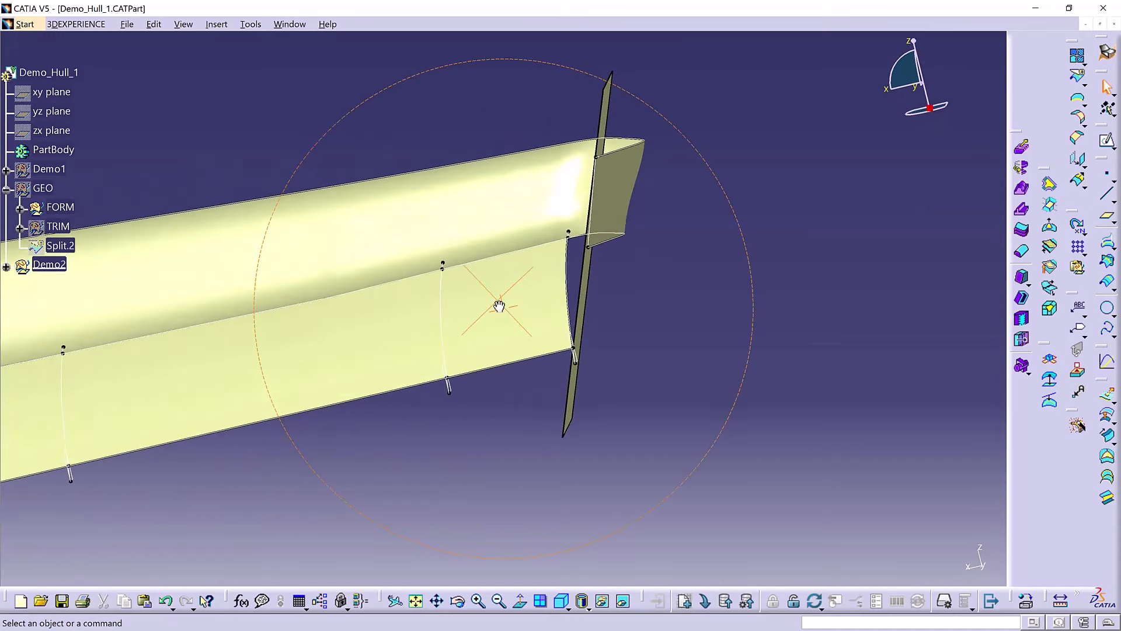
middle_click_drag(499, 306, 421, 302)
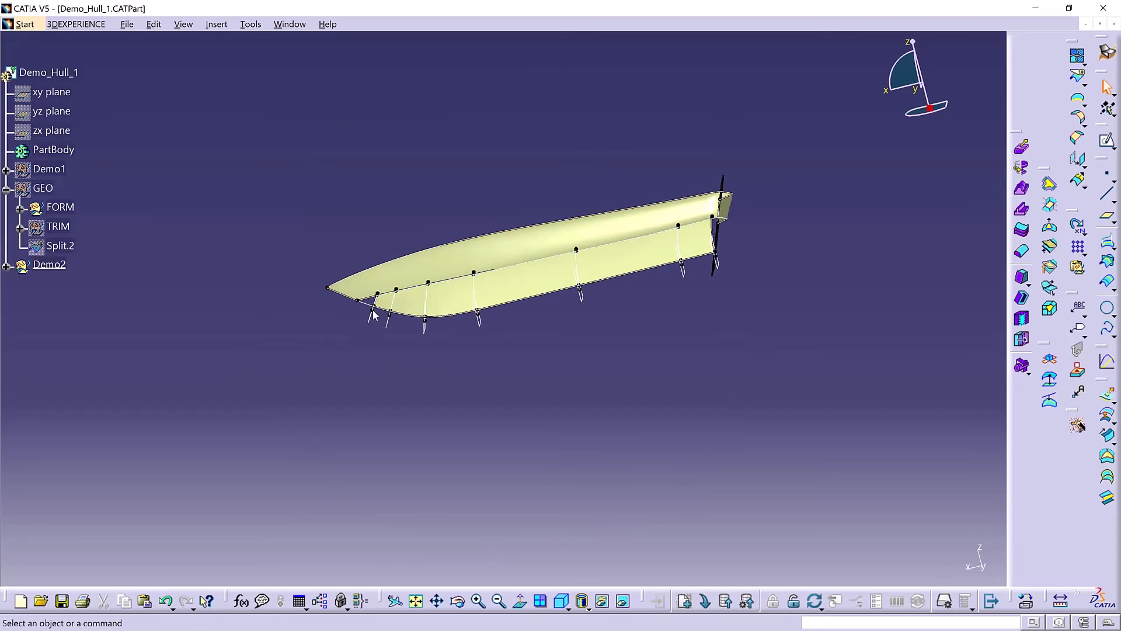
middle_click_drag(613, 280, 730, 296)
middle_click_drag(946, 341, 892, 363)
left_click(1078, 183)
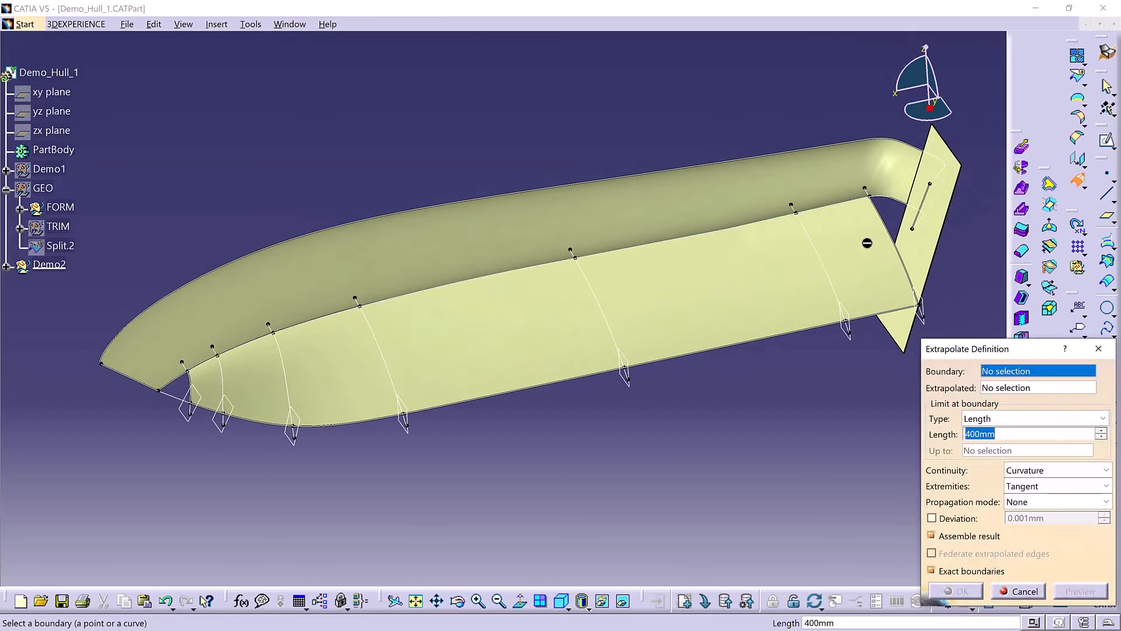
left_click(882, 218)
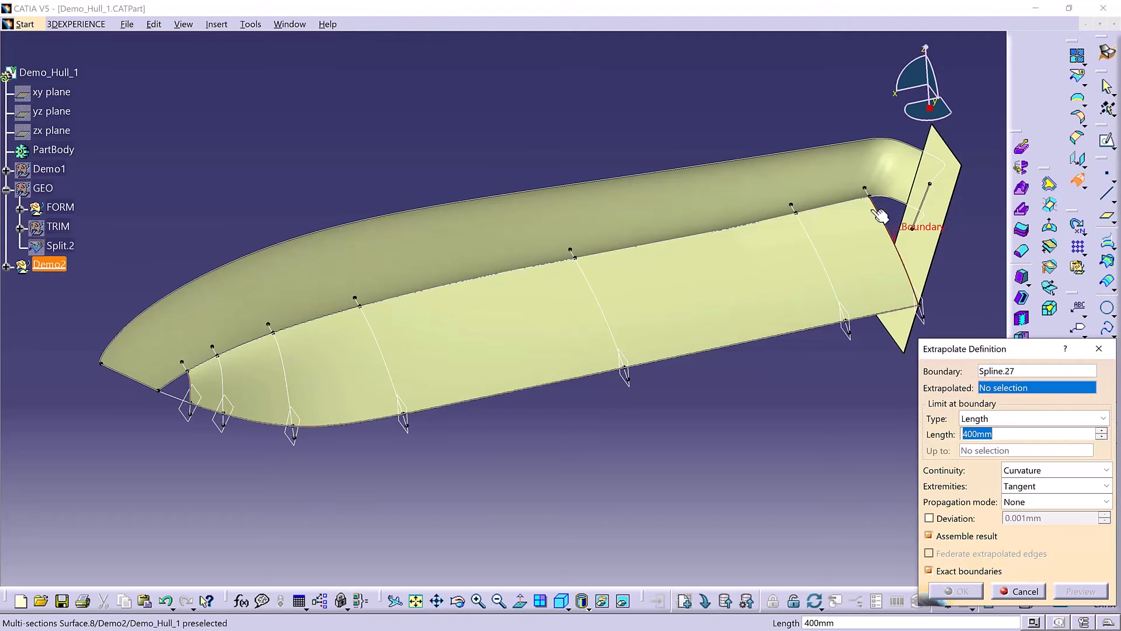
left_click(880, 229)
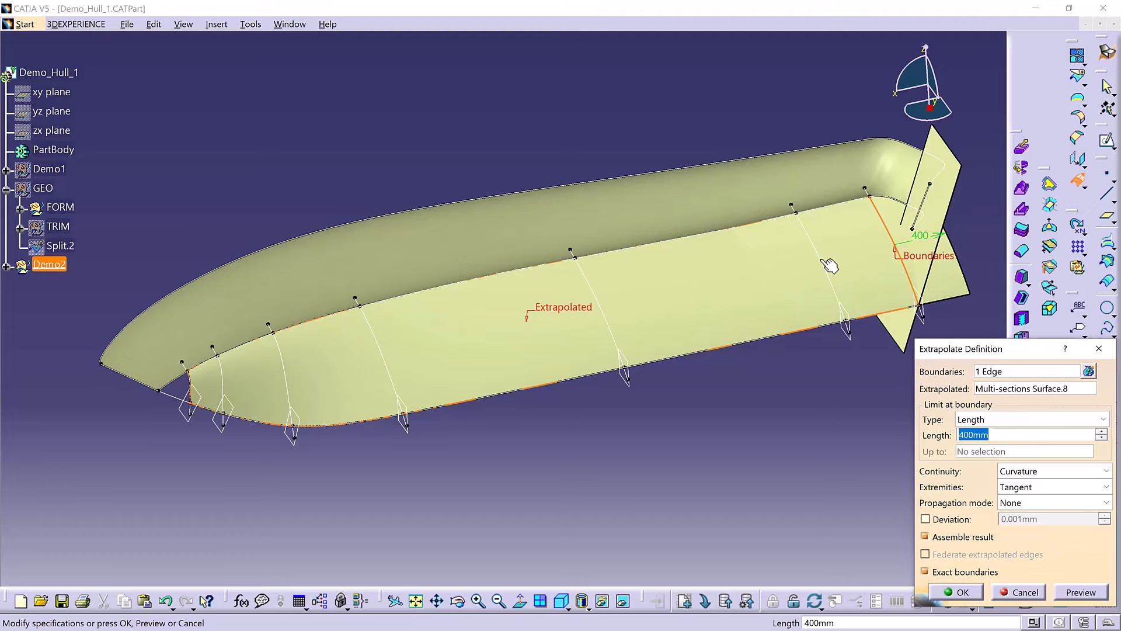
middle_click(819, 272)
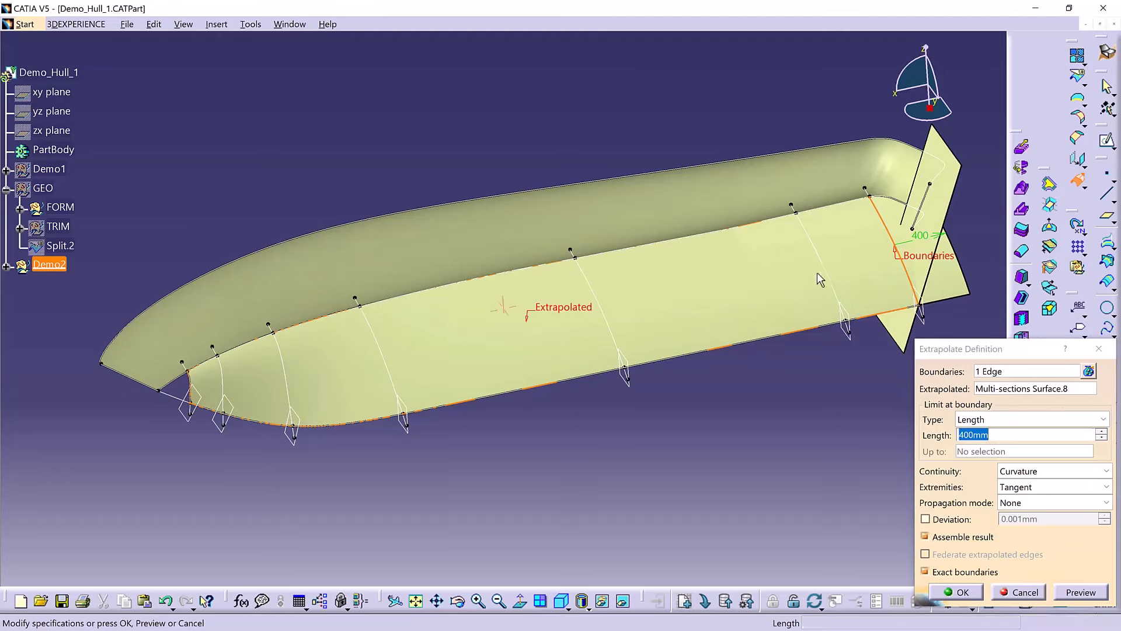
middle_click_drag(671, 370, 589, 257)
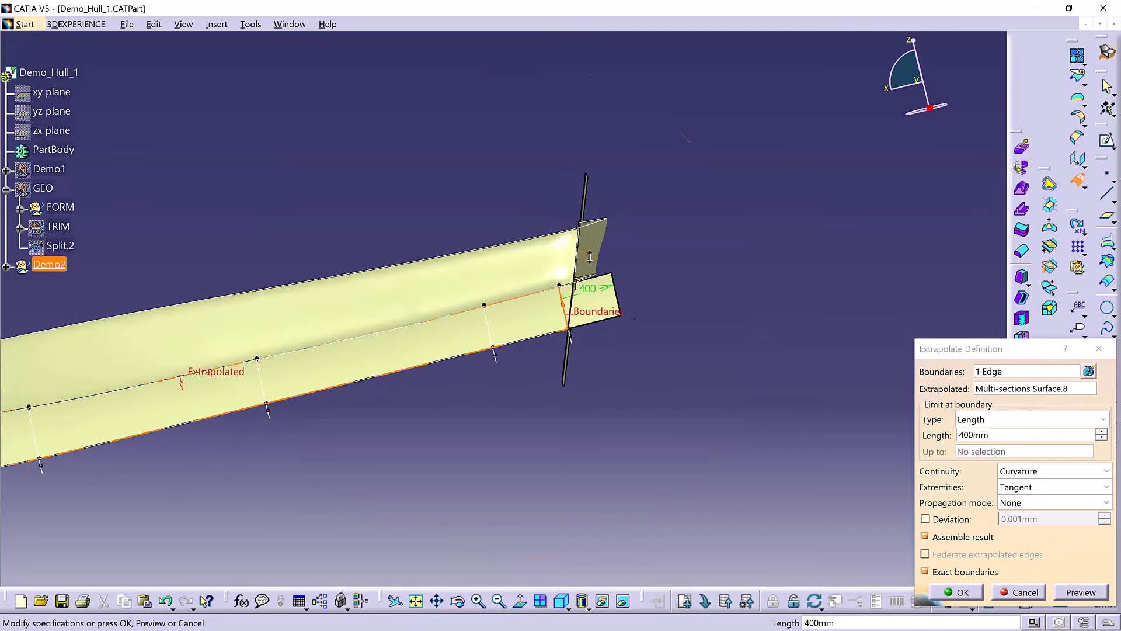
left_click(964, 594)
Show the hidden surfaces FILL GUIDE 1 and FILL GUIDE 2 from the Demo2 set around the bow gap
middle_click_drag(658, 380, 730, 236)
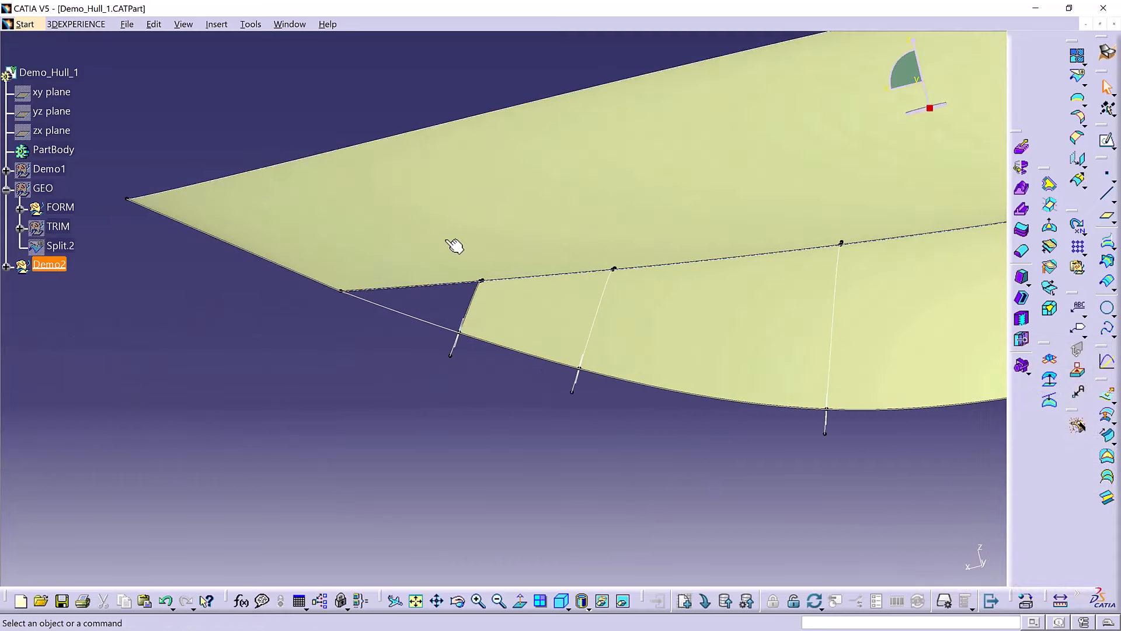
middle_click(481, 244)
middle_click_drag(416, 341, 691, 264)
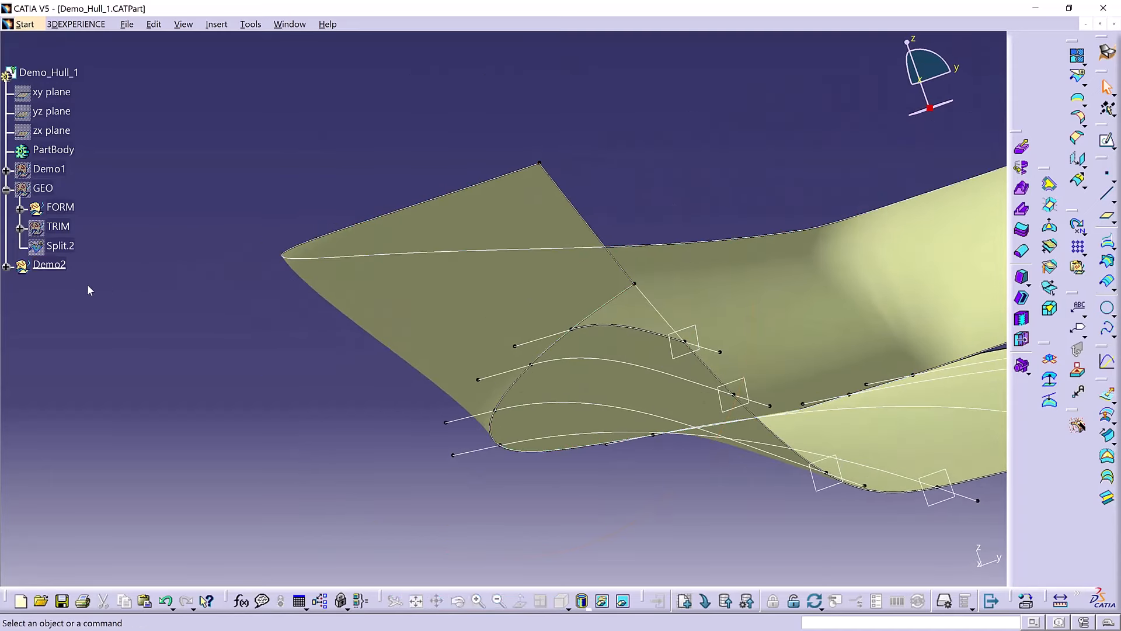
left_click(6, 266)
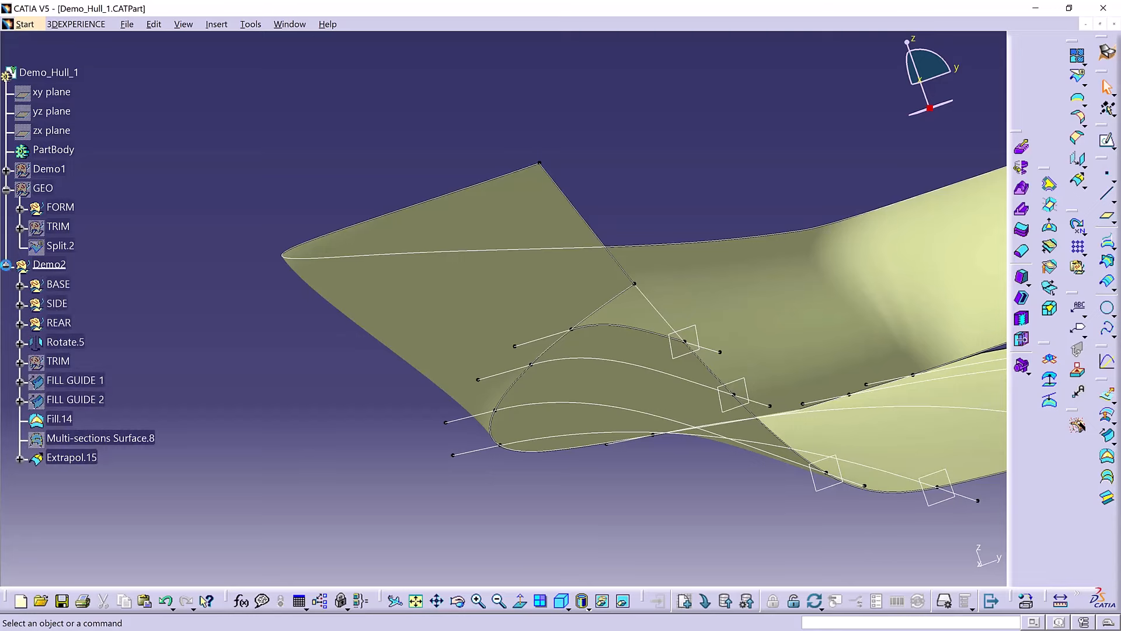
key("ctrl+h")
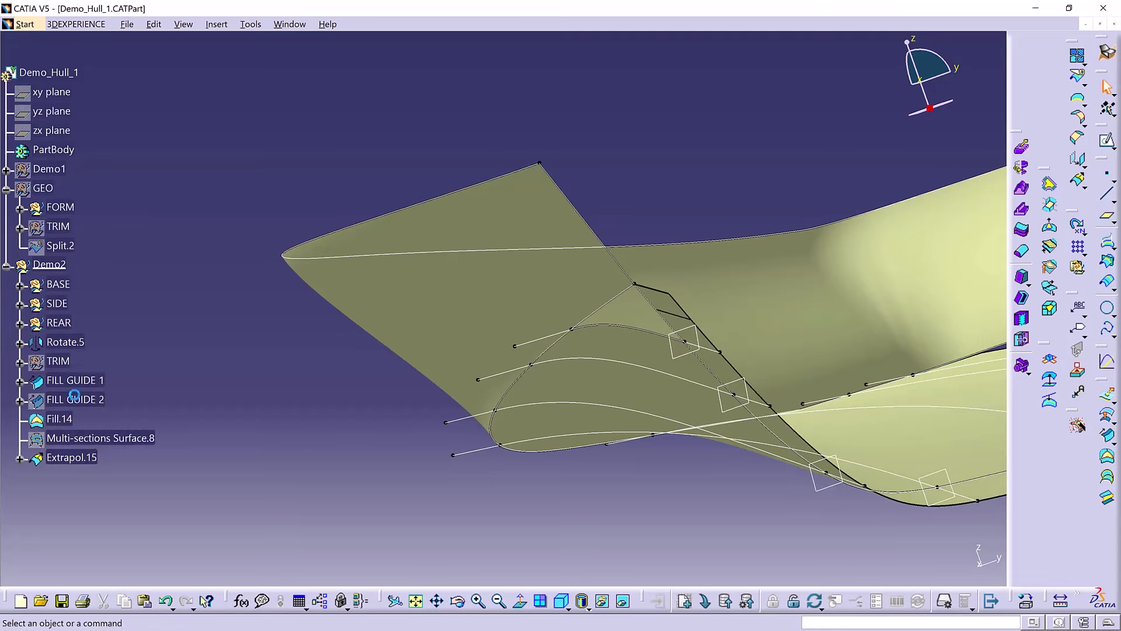
left_click(79, 401)
key("ctrl+h")
middle_click_drag(700, 571, 660, 542)
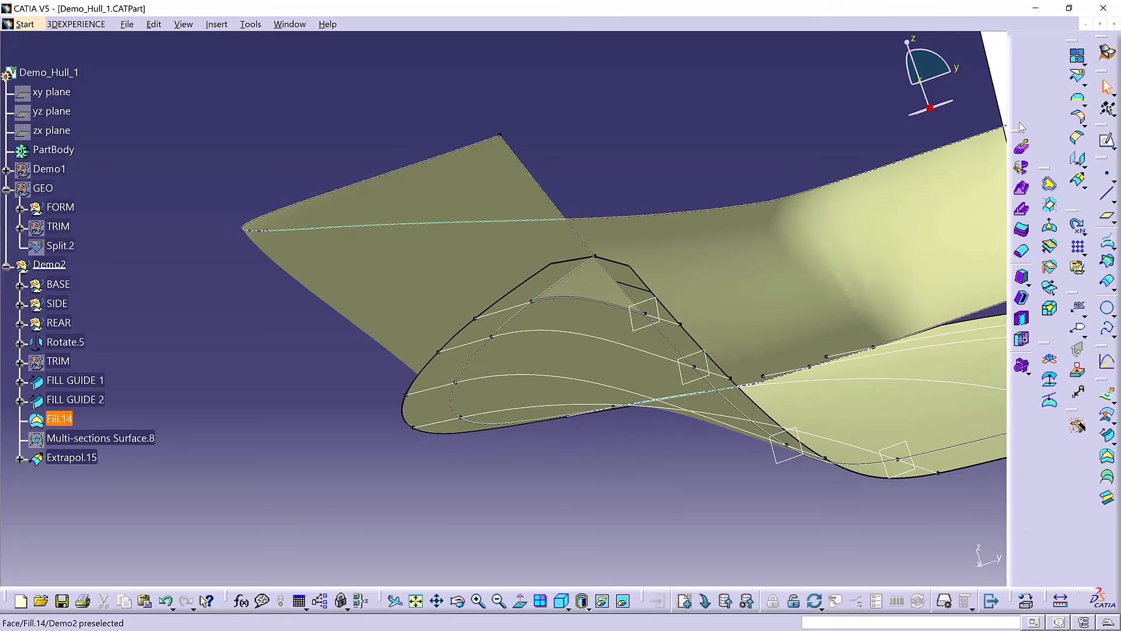
Begin a Fill surface for the bow gap with Join.22 as first boundary, tangent to the support FILL GUIDE 2
left_click(1107, 456)
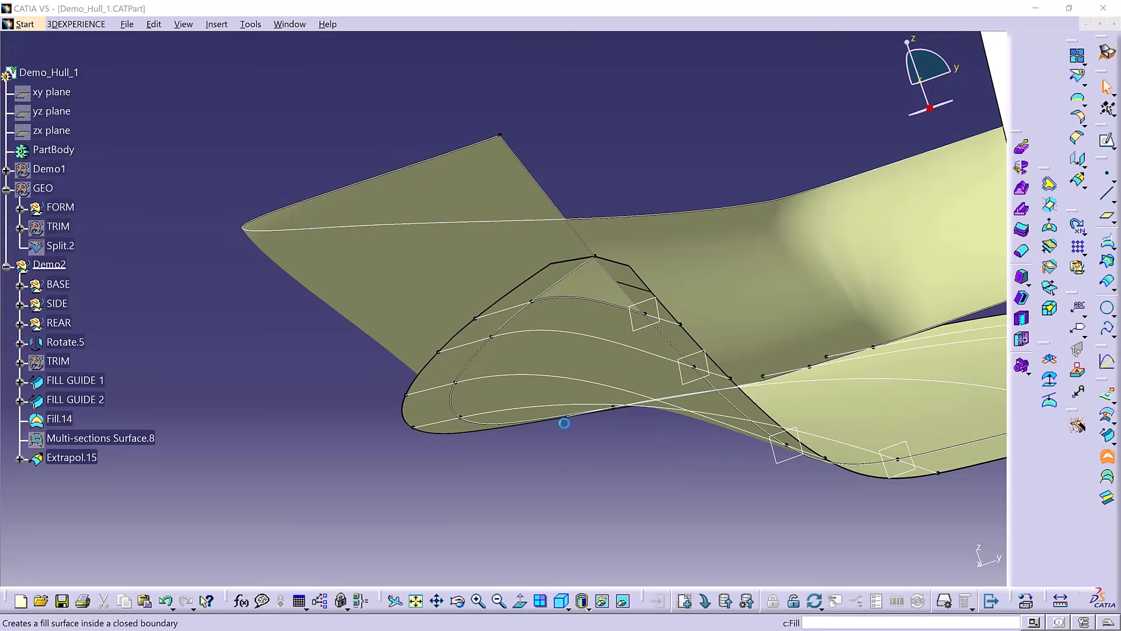
middle_click_drag(566, 428, 561, 389)
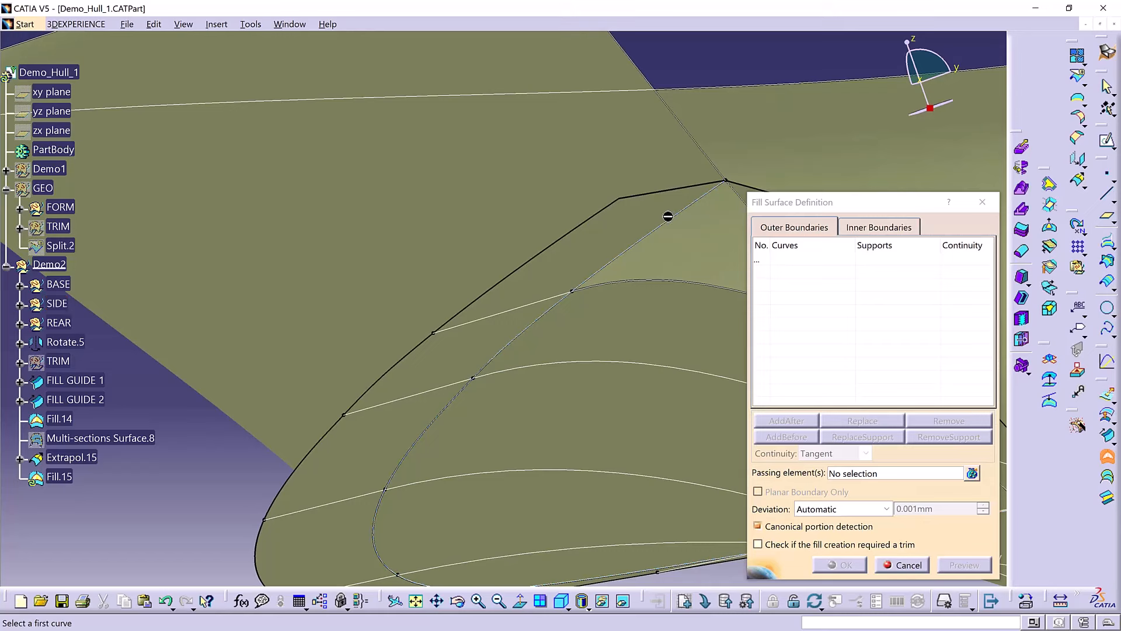
left_click(672, 221)
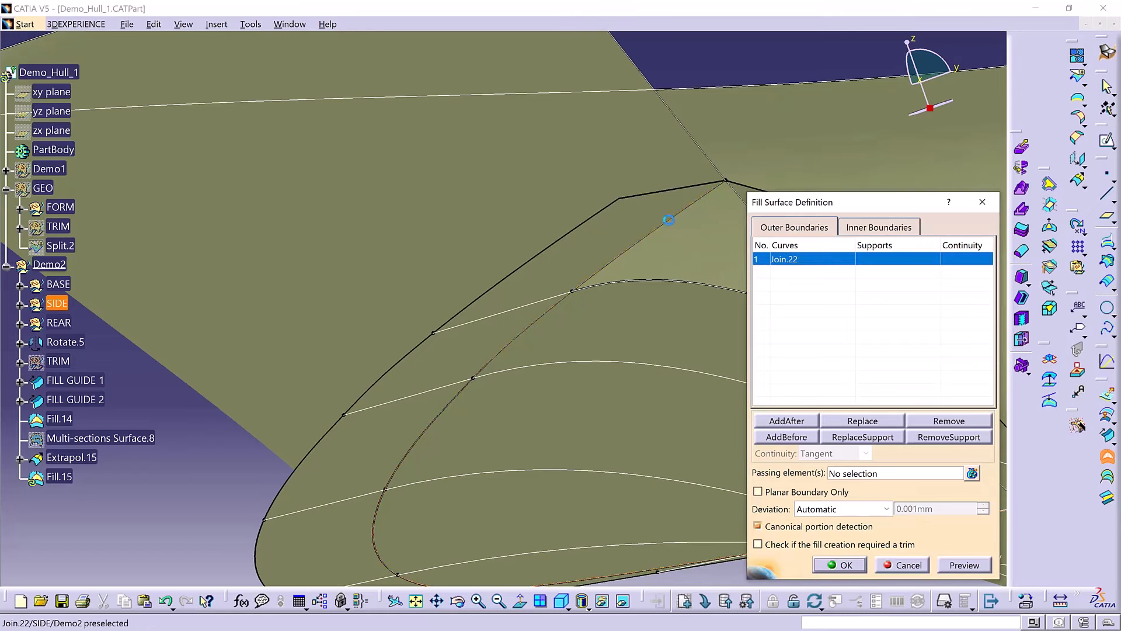
left_click(633, 225)
middle_click_drag(637, 250, 482, 253)
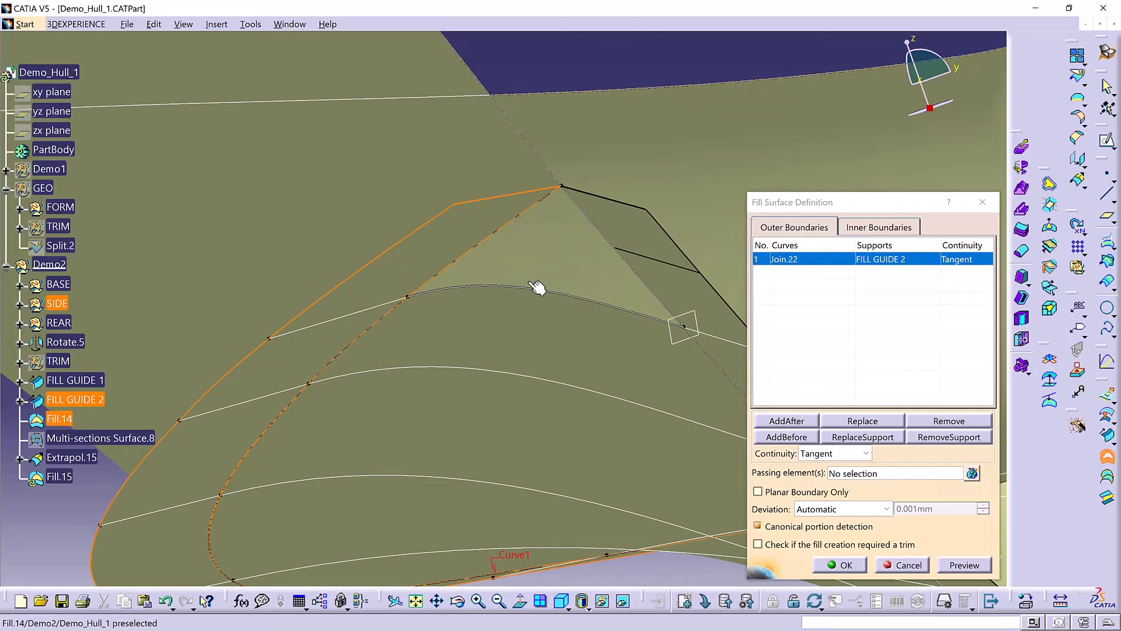
Add boundaries Spline.26 supported by Extrapol.15 and Curve smooth.8 supported by FILL GUIDE 1, both tangent, and create the bow fill
left_click(537, 287)
left_click(641, 244)
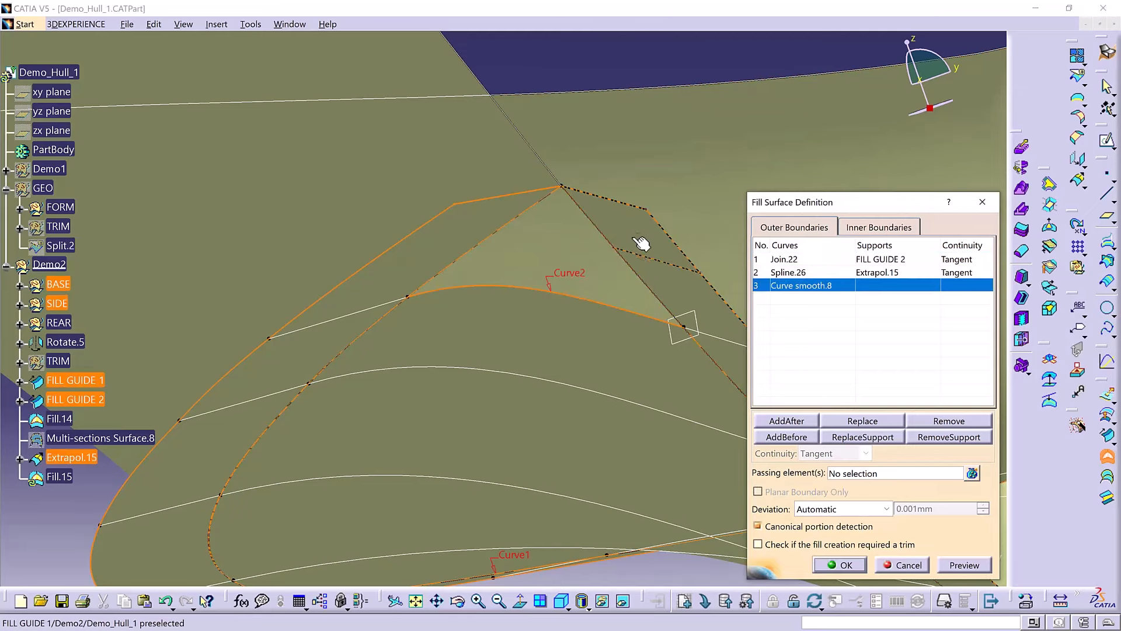
left_click(641, 244)
middle_click_drag(681, 321, 649, 270)
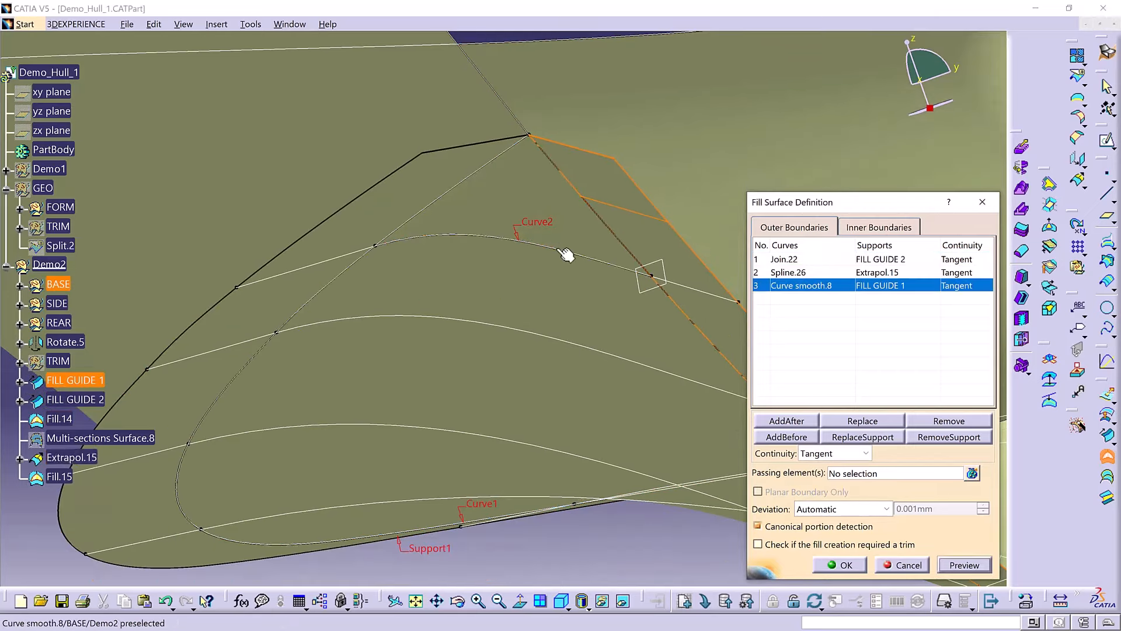
middle_click_drag(556, 242, 650, 363)
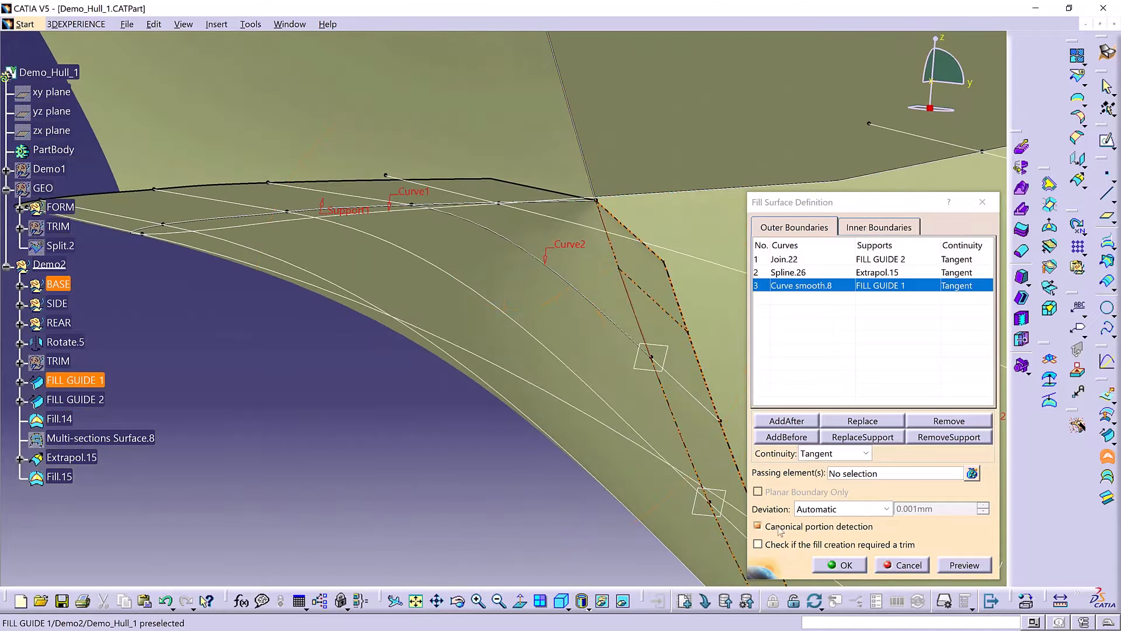
left_click(826, 562)
Hide FILL GUIDE 1, FILL GUIDE 2 and the section curves and planes around the lower hull
middle_click_drag(698, 283, 643, 333)
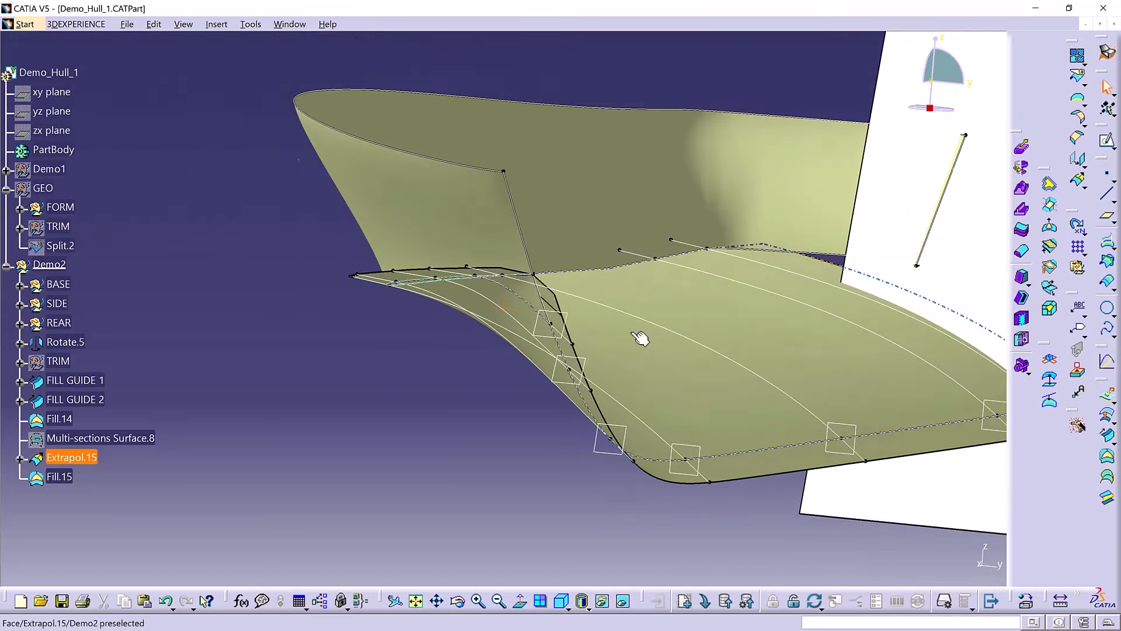
left_click(403, 273)
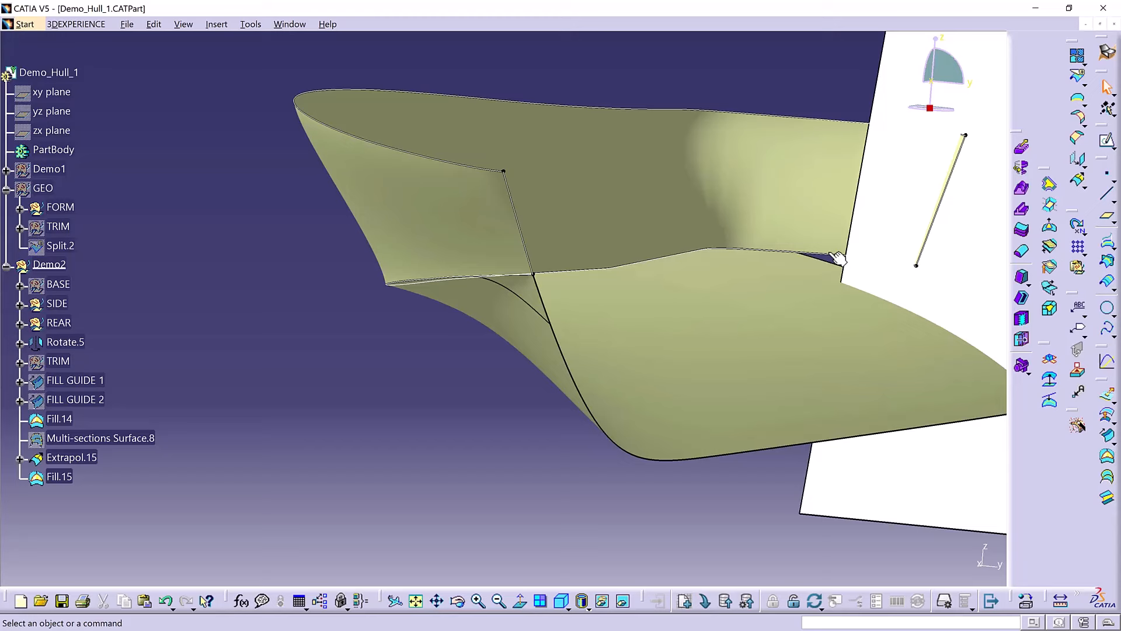
Extrapolate the side surface Fill.14 by 400 mm from its lower boundary Join.22 with curvature continuity
left_click(1077, 181)
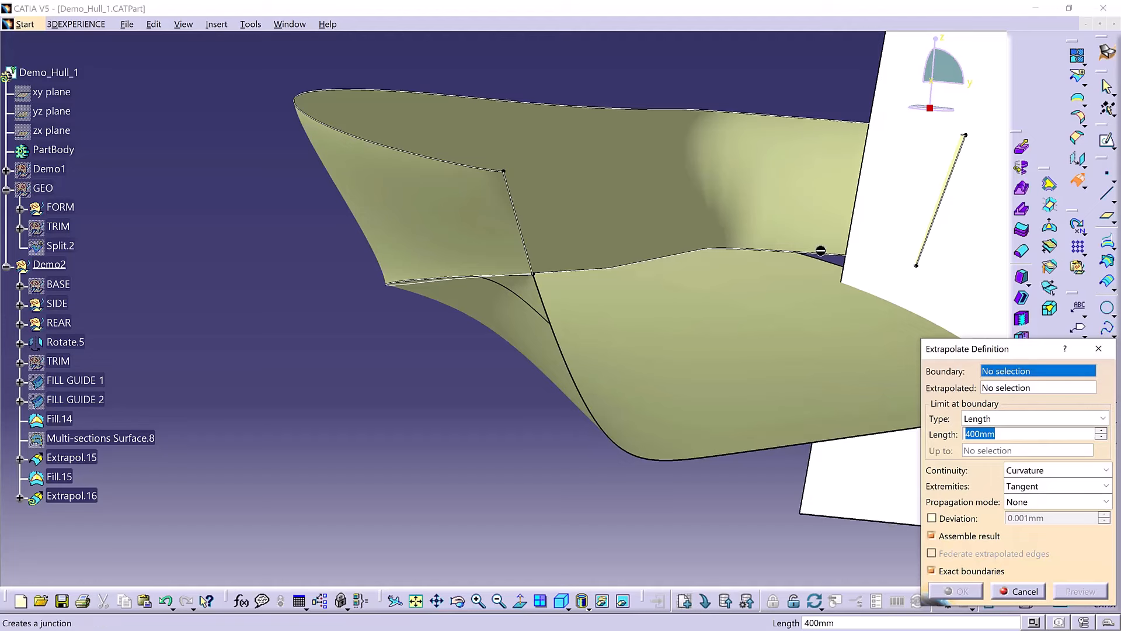
left_click(821, 253)
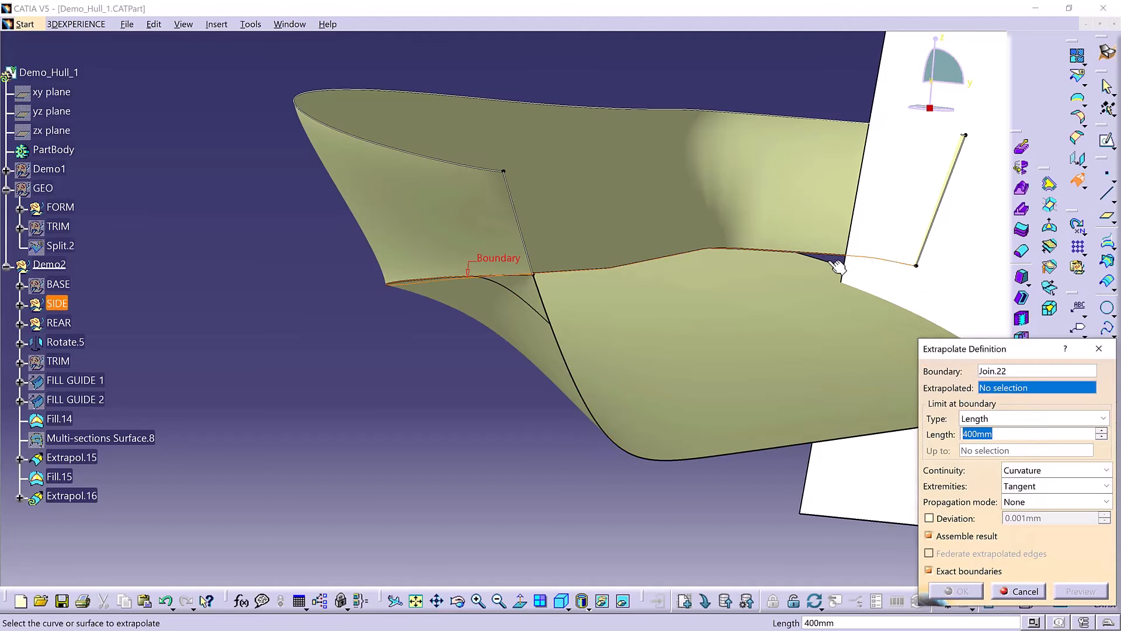
left_click(833, 222)
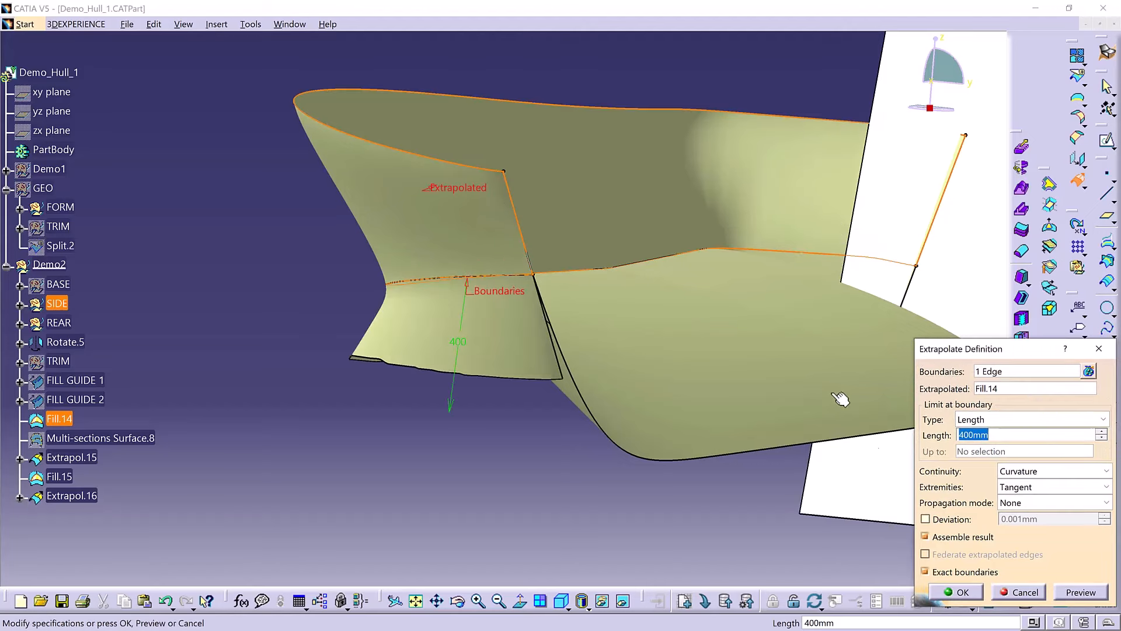
left_click(962, 592)
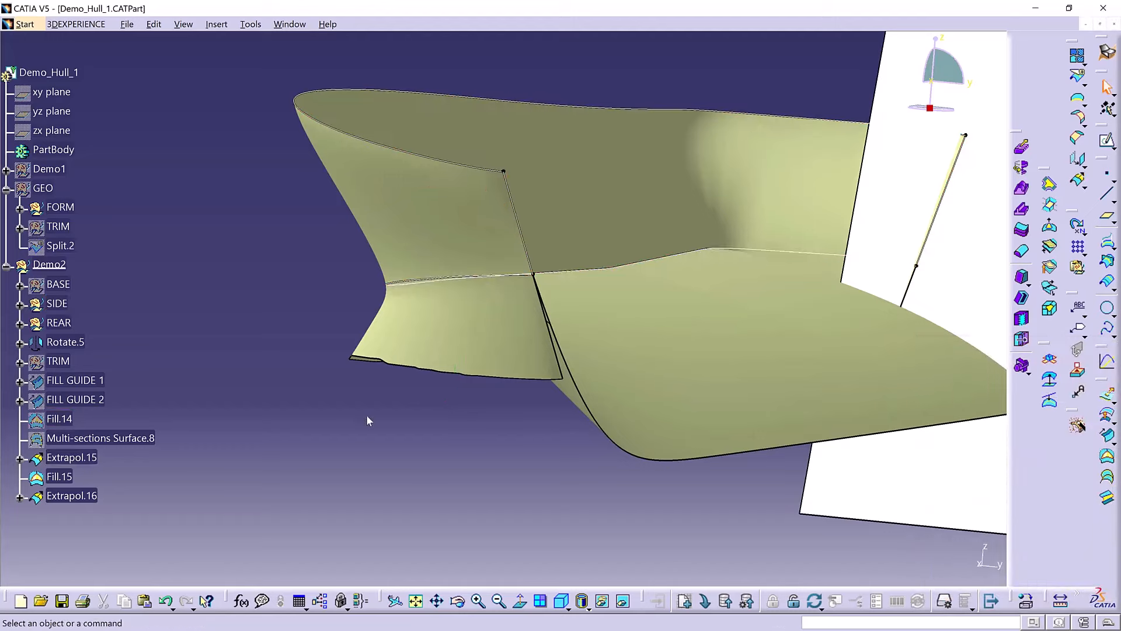
Trim the extrapolated side surface Extrapol.16 with the slanted stern surface Rotate.5, keeping the hull side and the centre part of the stern
middle_click_drag(734, 293, 408, 328)
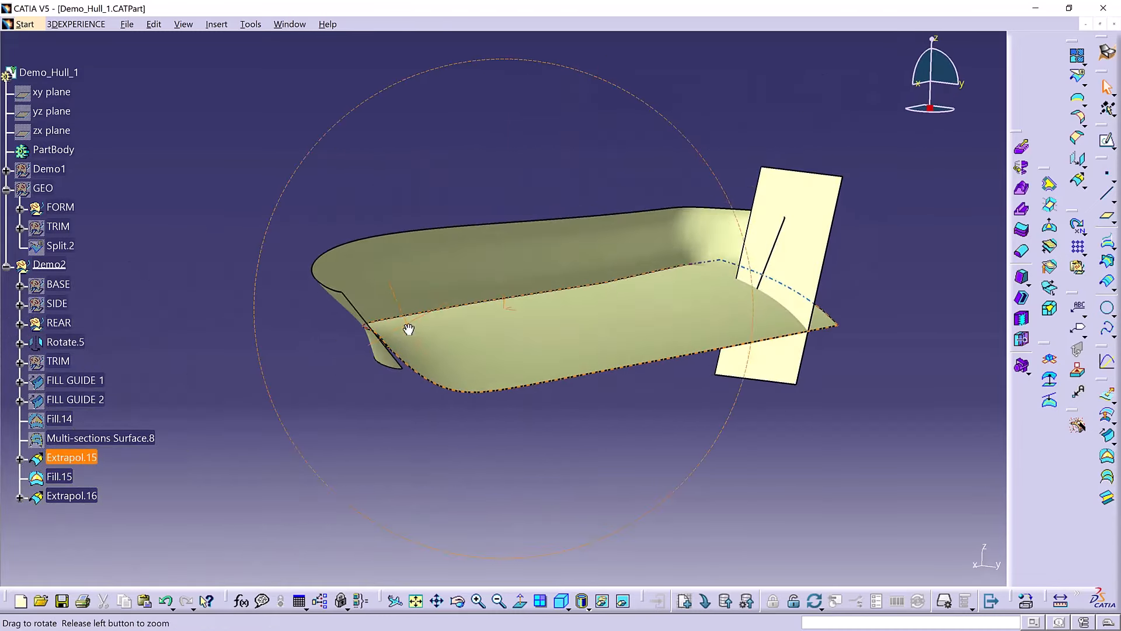
left_click(813, 264)
left_click(799, 250)
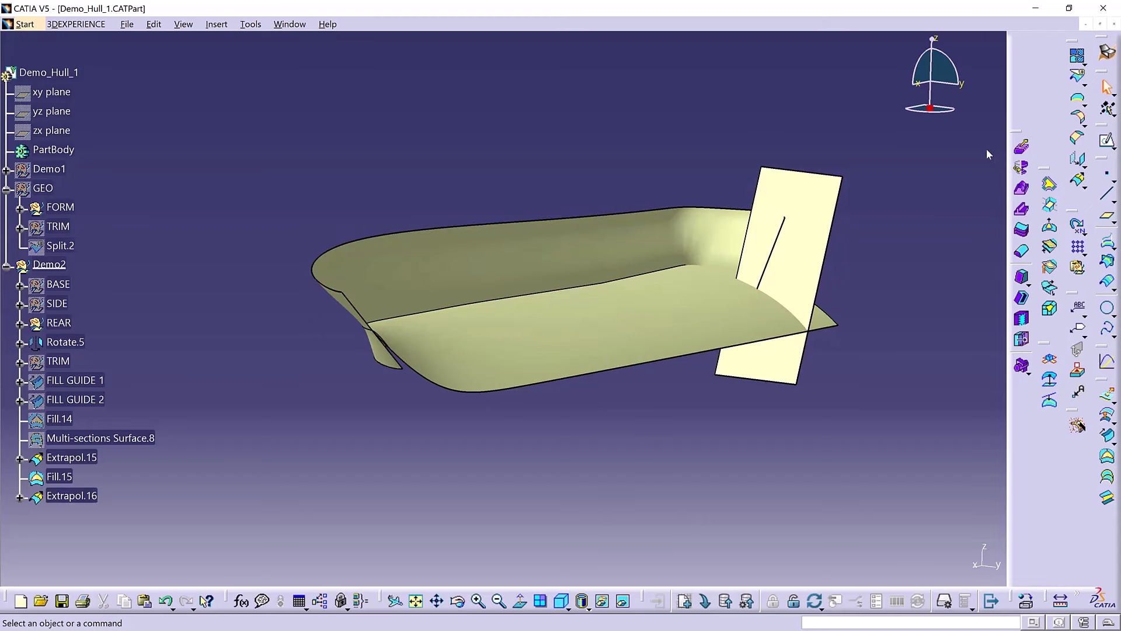
left_click(1085, 83)
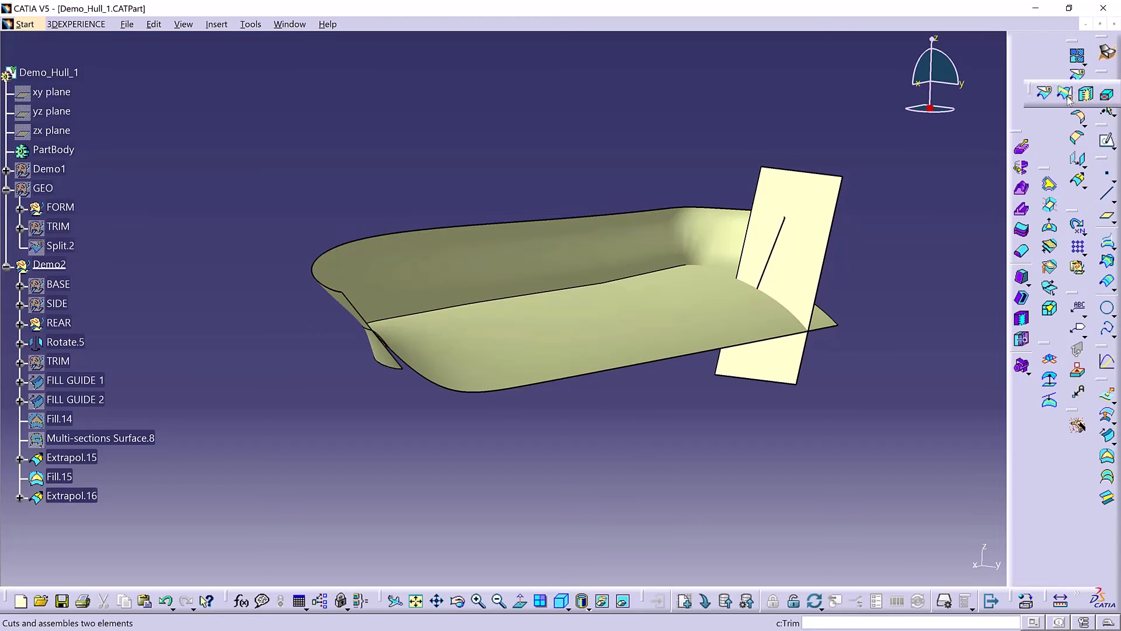
left_click(1066, 96)
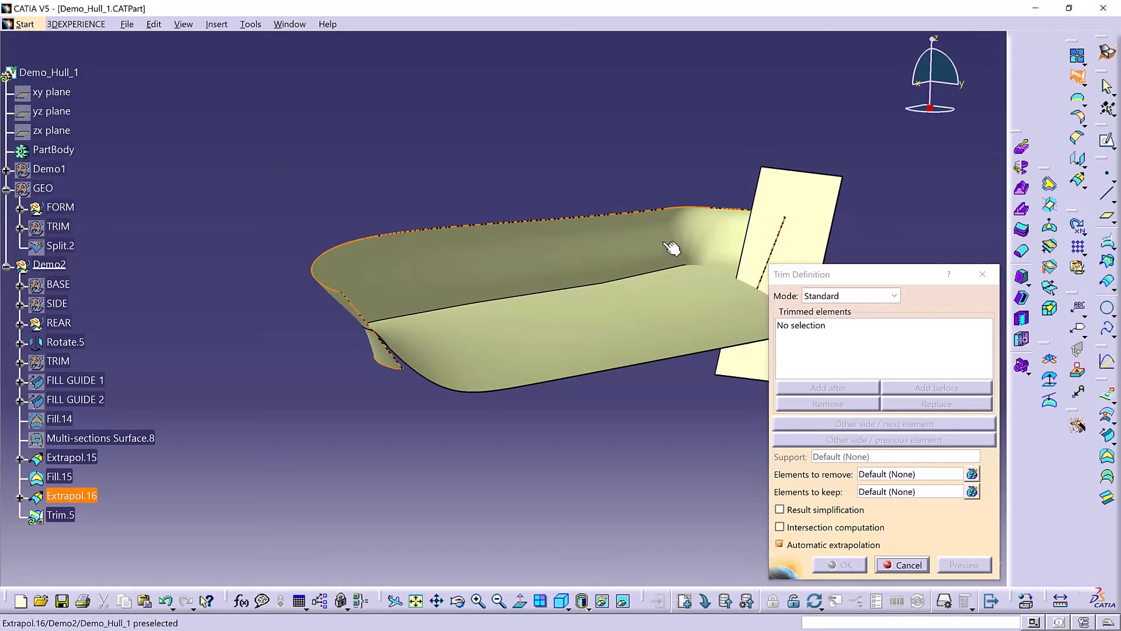
left_click(677, 245)
left_click(794, 248)
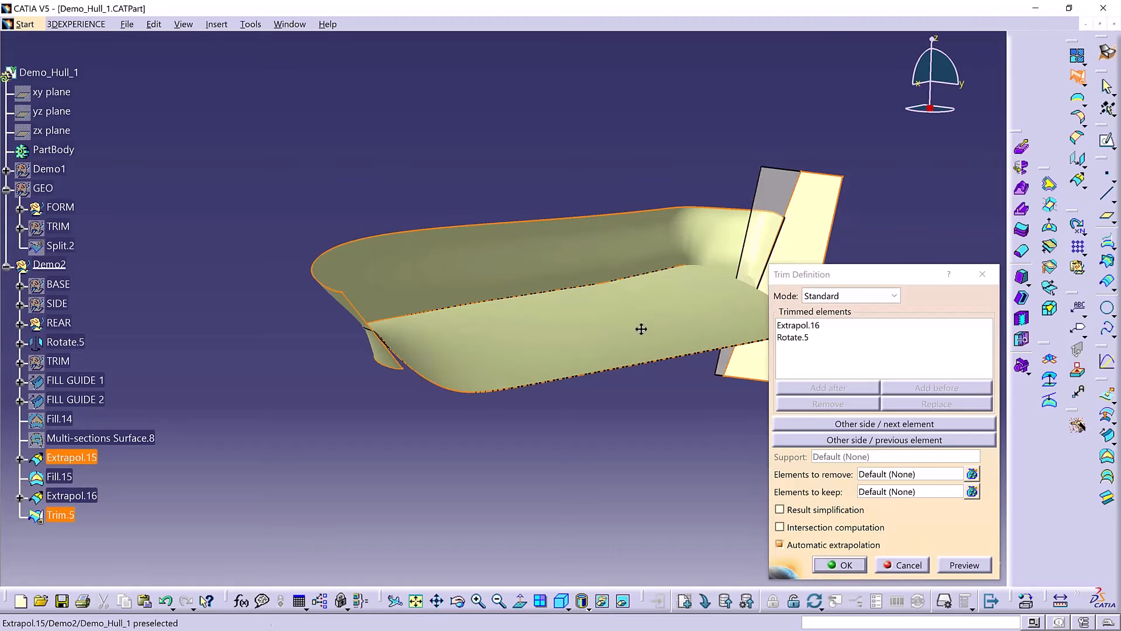
middle_click_drag(671, 292, 526, 333)
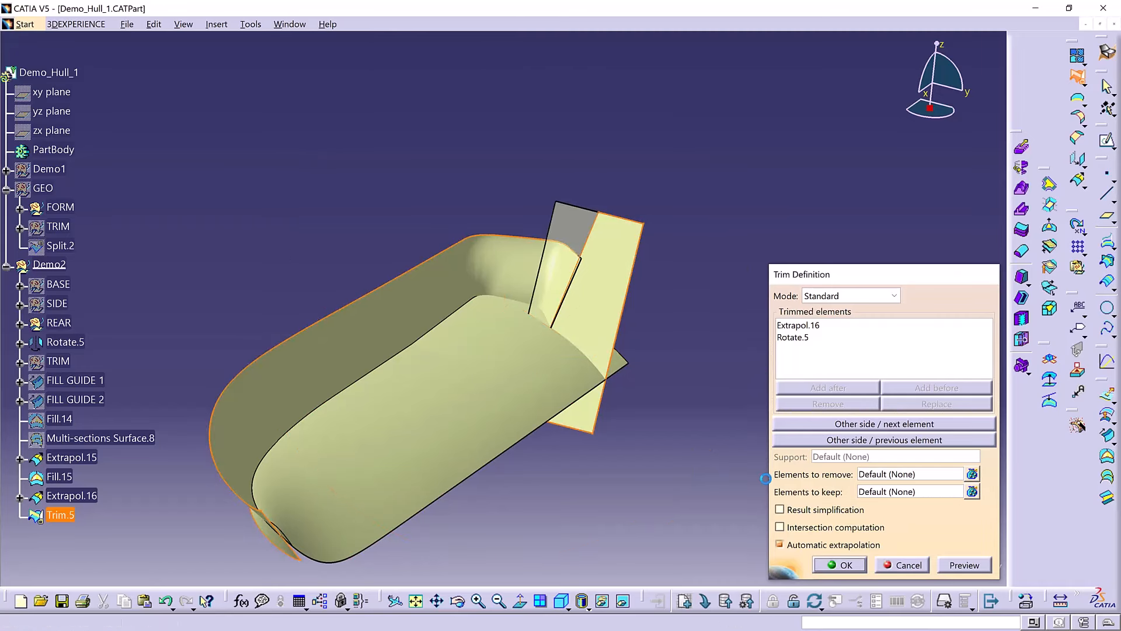
left_click(837, 566)
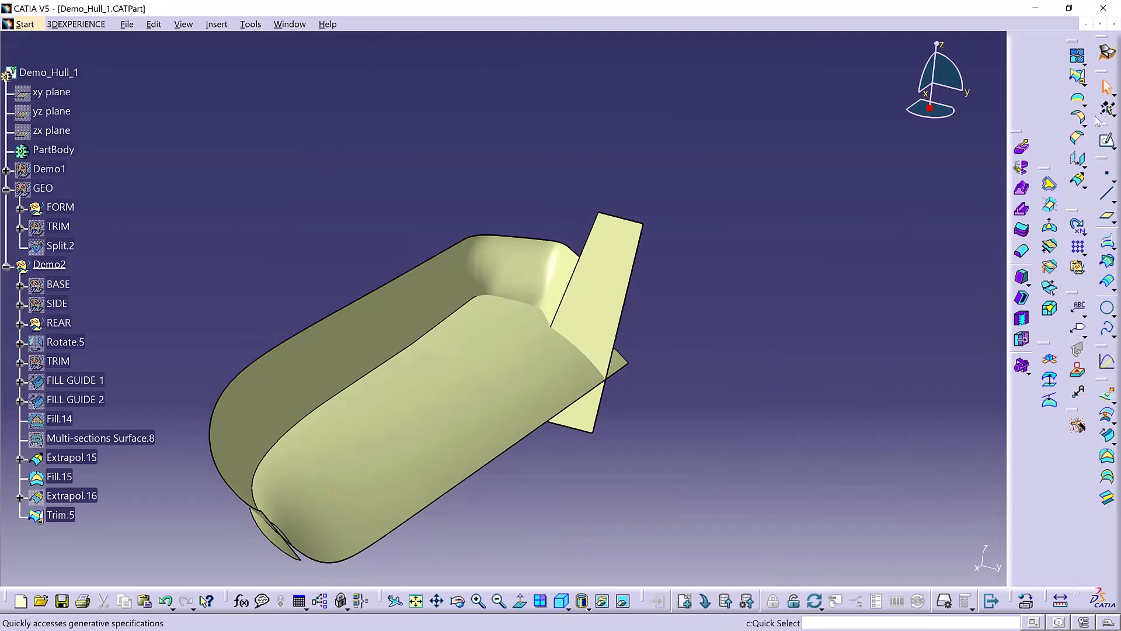
Round the edge between the side and stern surfaces with a 50 mm edge fillet, and join Extrapol.15 with the bow fill Fill.15
left_click(1087, 121)
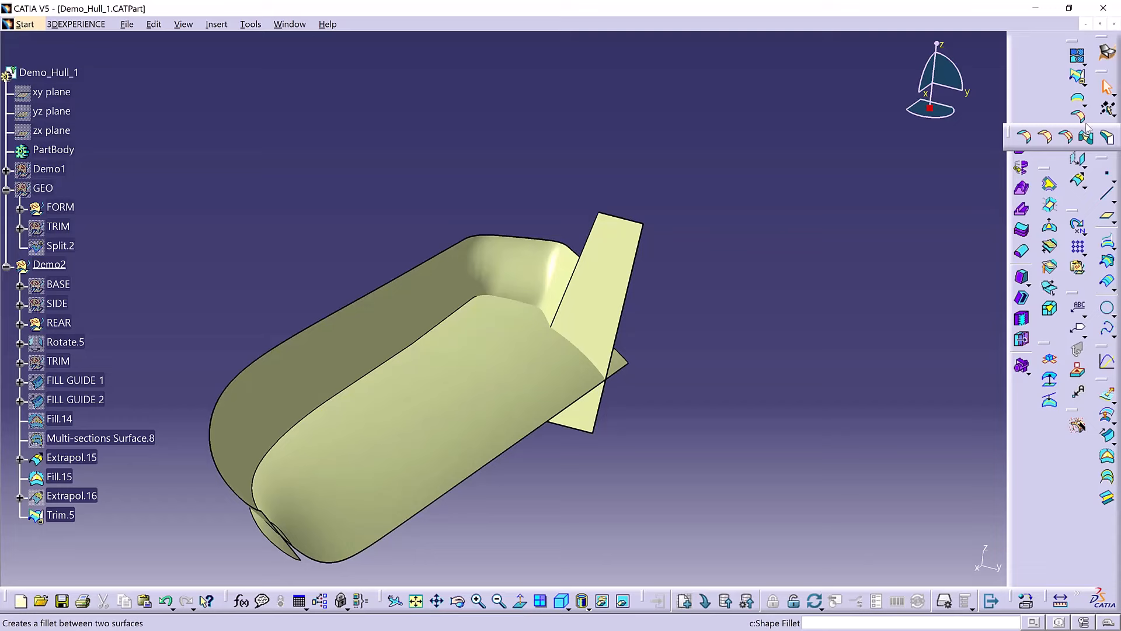
left_click(1047, 138)
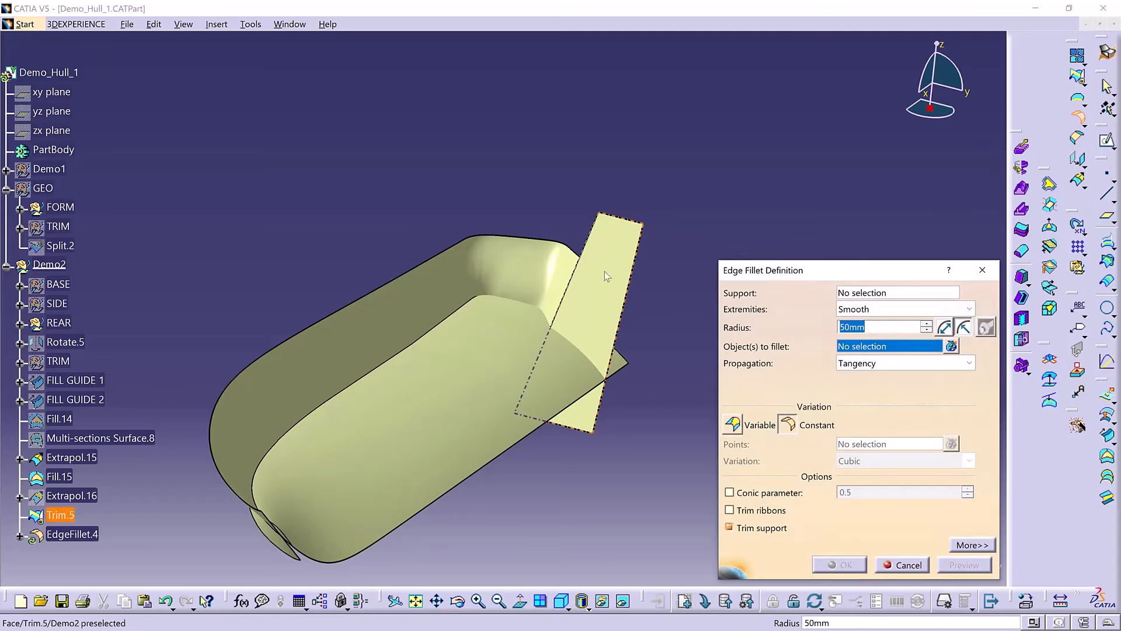
left_click(572, 273)
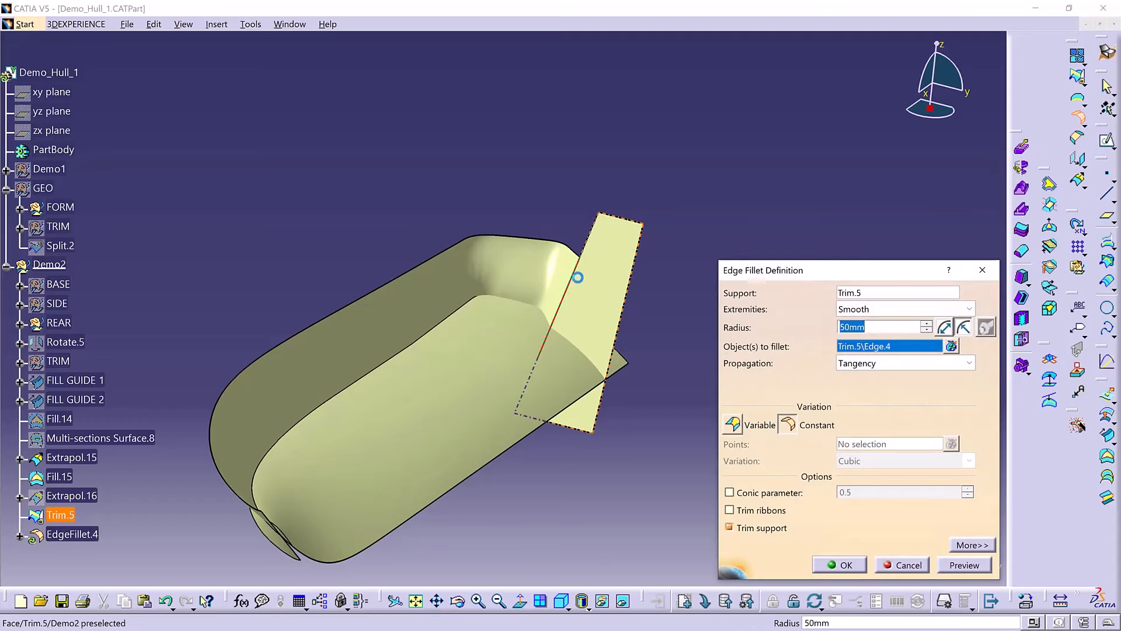
left_click(964, 568)
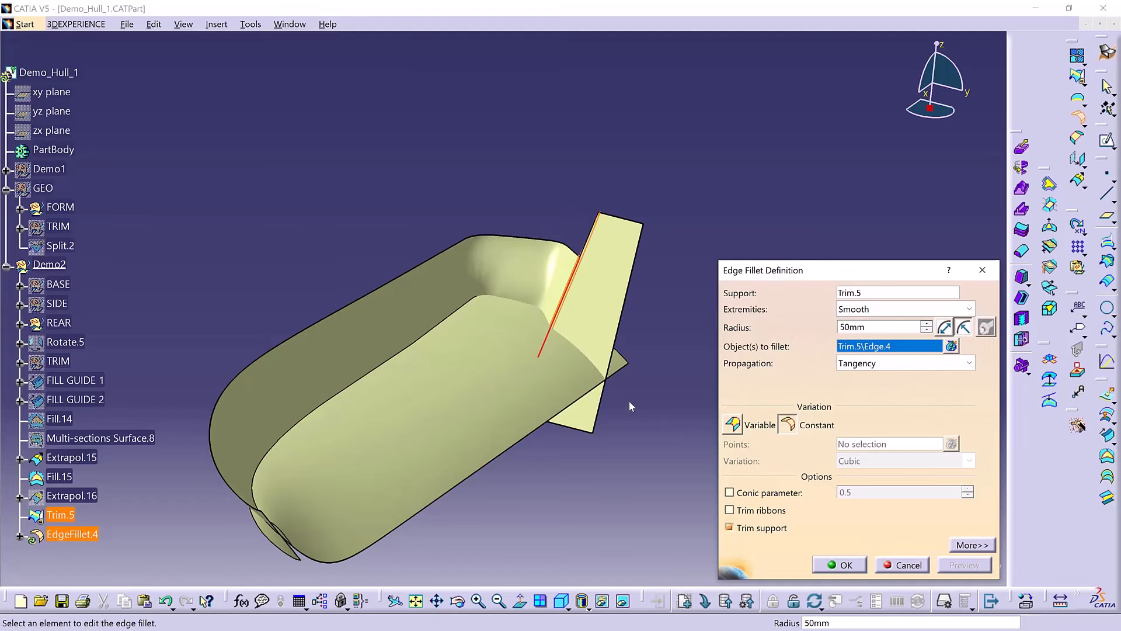
mouse_move(615, 409)
middle_mouse_down()
mouse_move(613, 375)
mouse_move(616, 388)
middle_mouse_up()
left_click(845, 565)
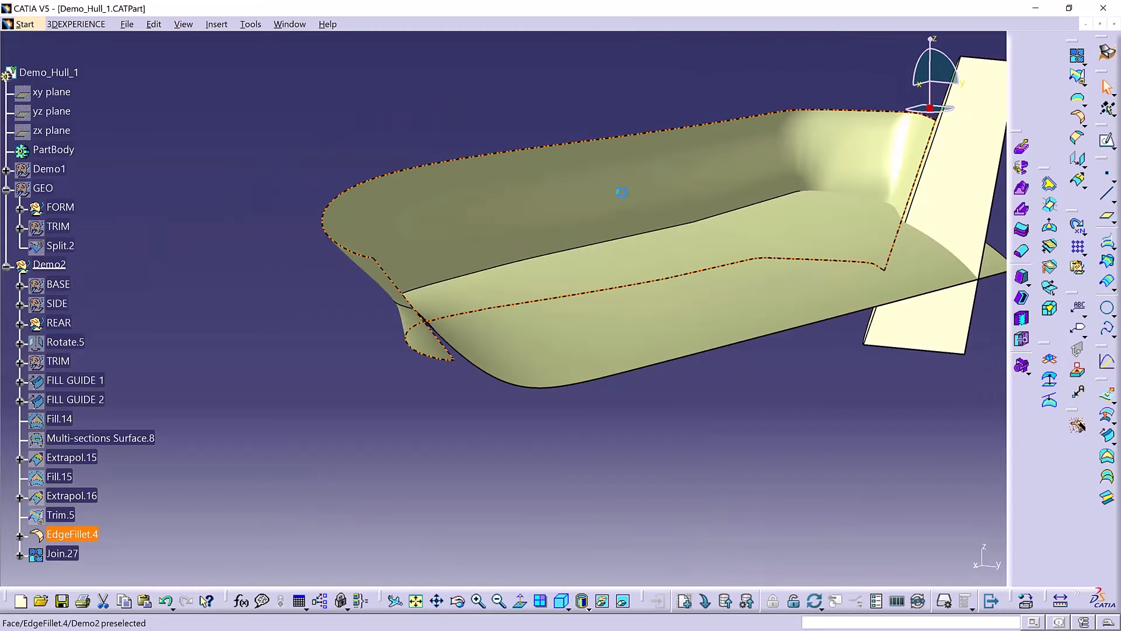
left_click(723, 332)
left_click(872, 470)
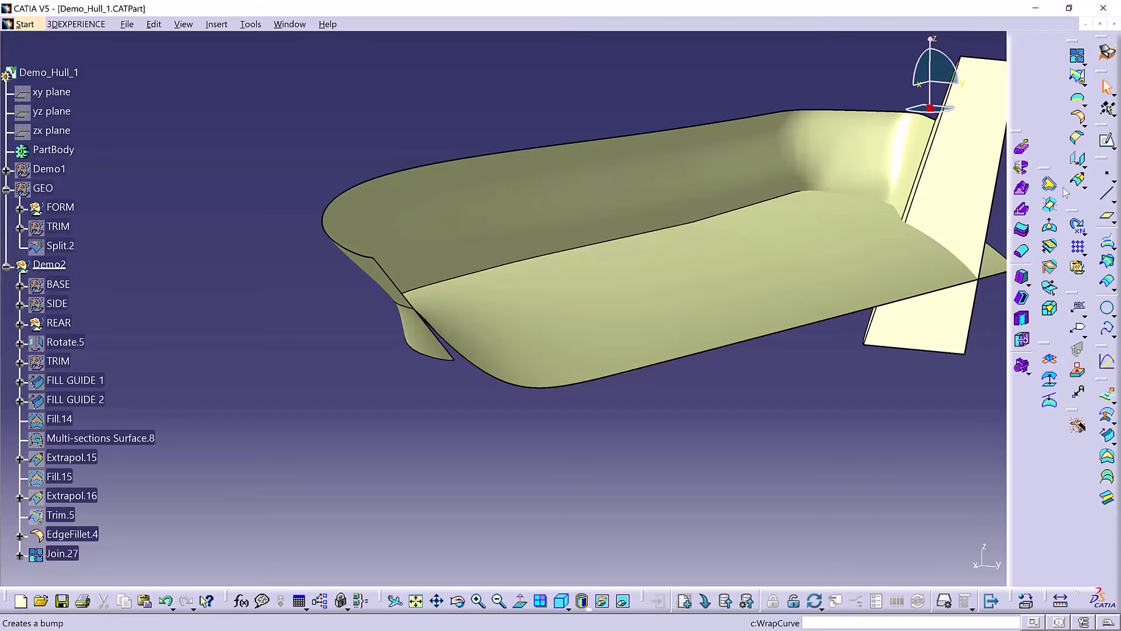
Create a 50 mm BiTangent shape fillet between Join.27 and EdgeFillet.4, reversing the Join.27 direction and trimming both supports
left_click(1084, 120)
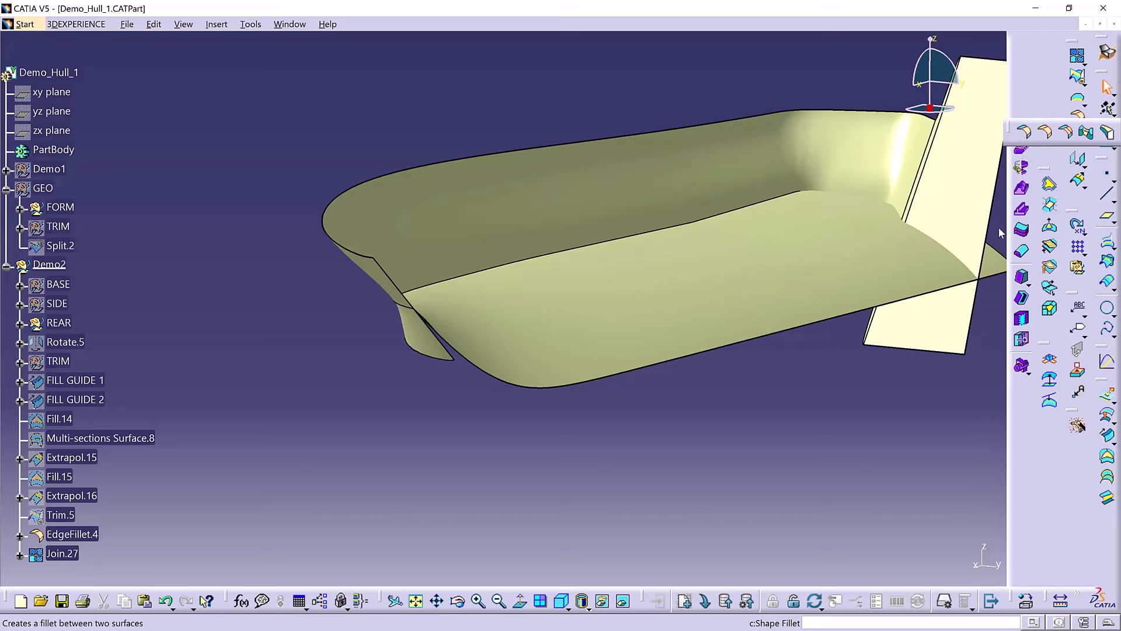
left_click(1024, 132)
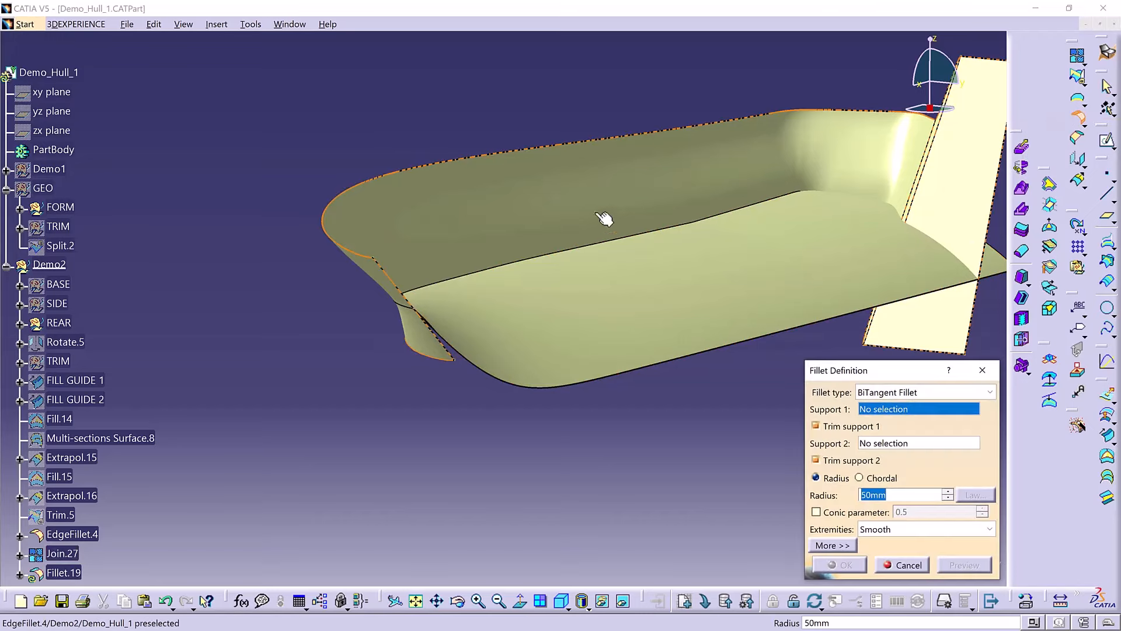
left_click(633, 327)
left_click(597, 202)
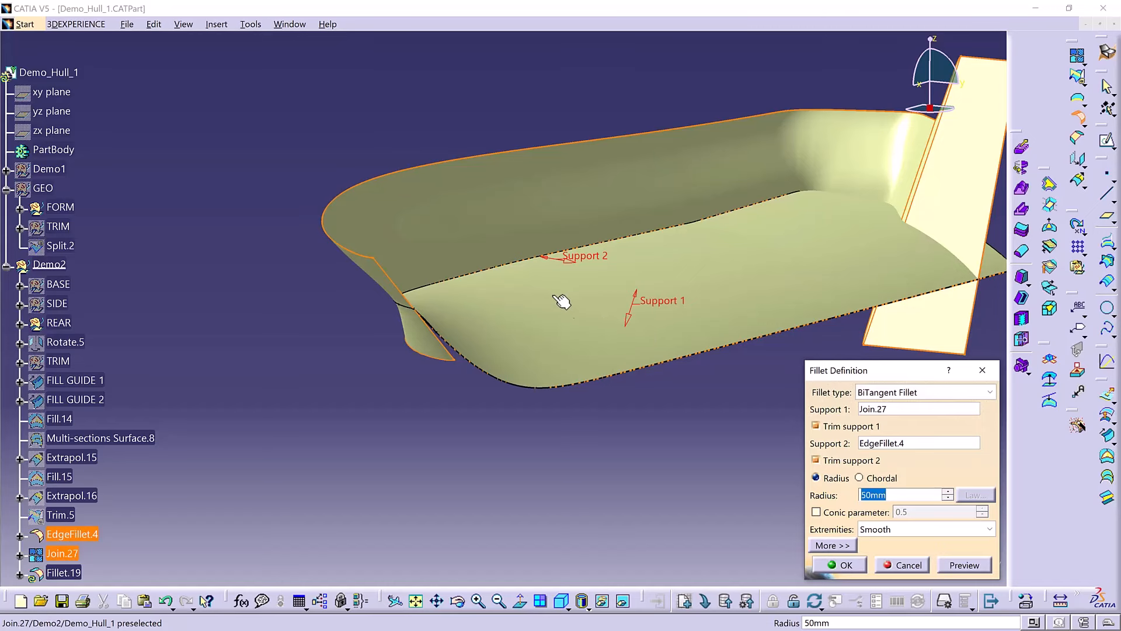
middle_click_drag(562, 301, 513, 308)
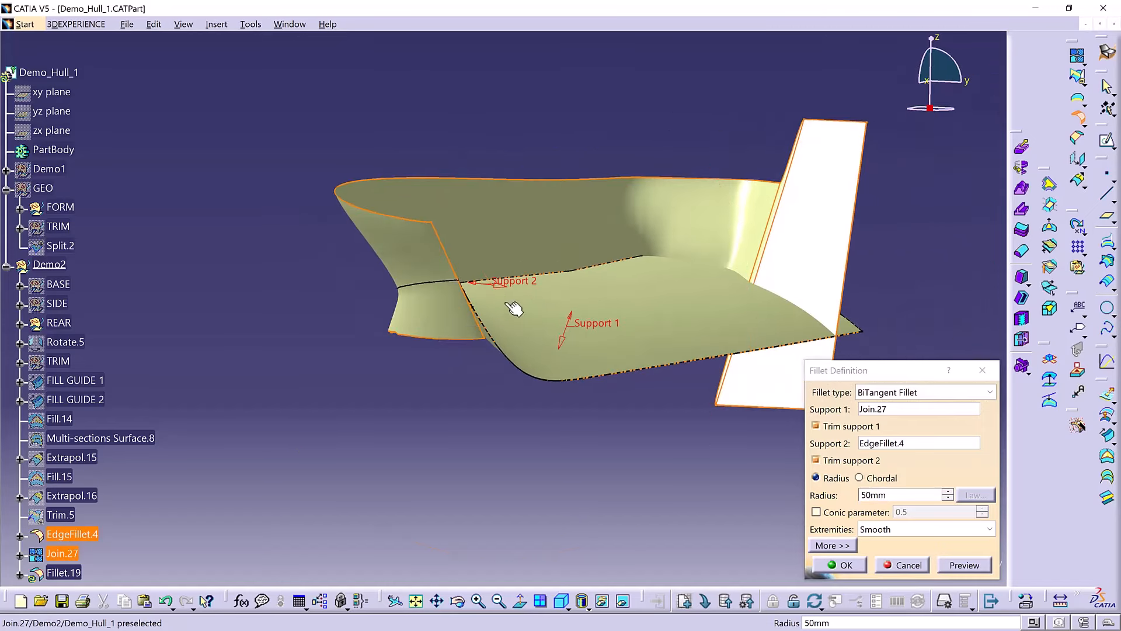
left_click(563, 339)
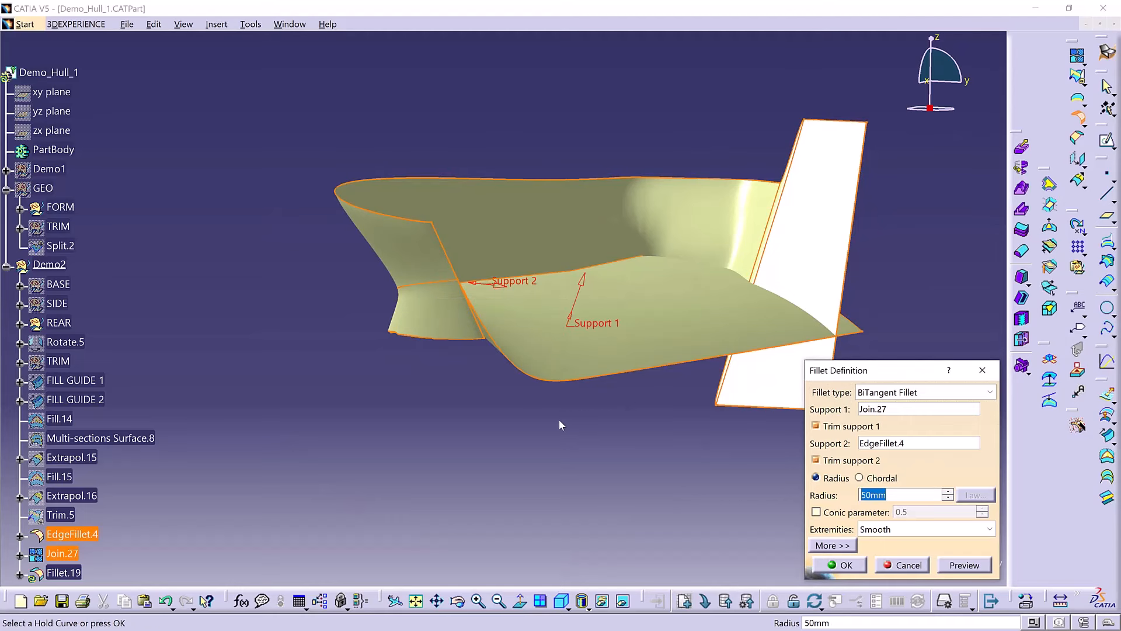
left_click(963, 566)
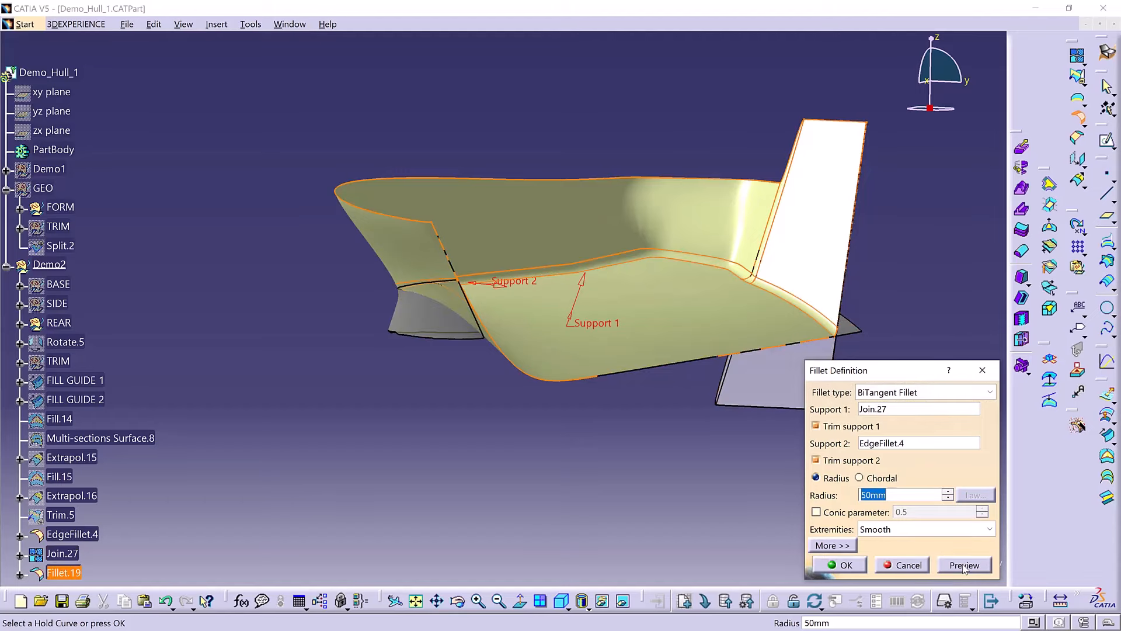
middle_click_drag(552, 353, 514, 362)
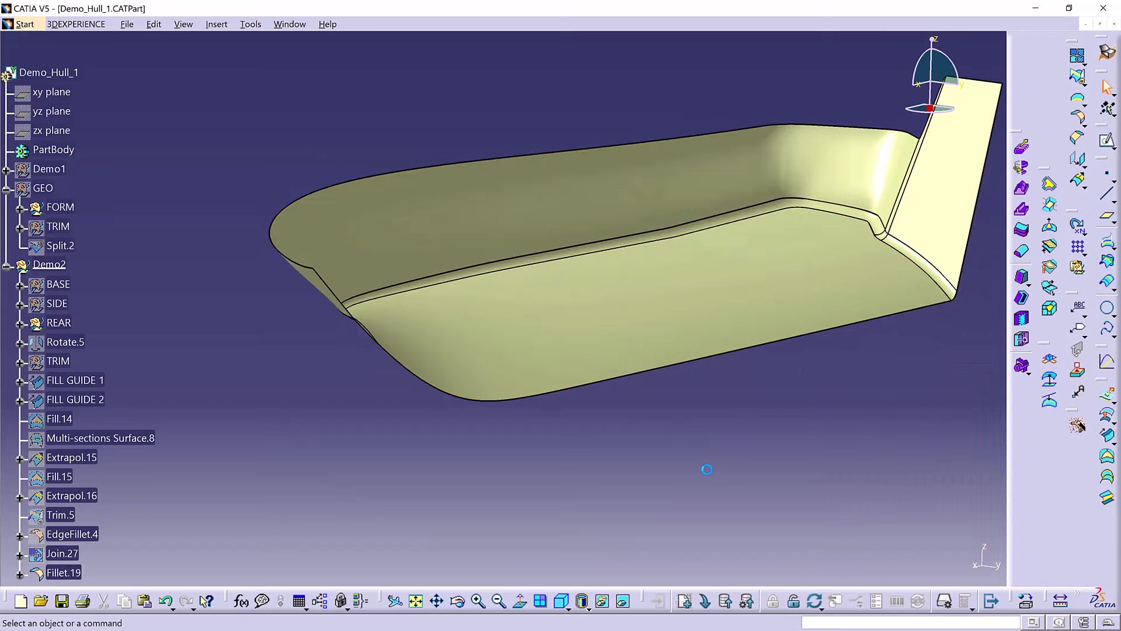
middle_click_drag(693, 283, 658, 343)
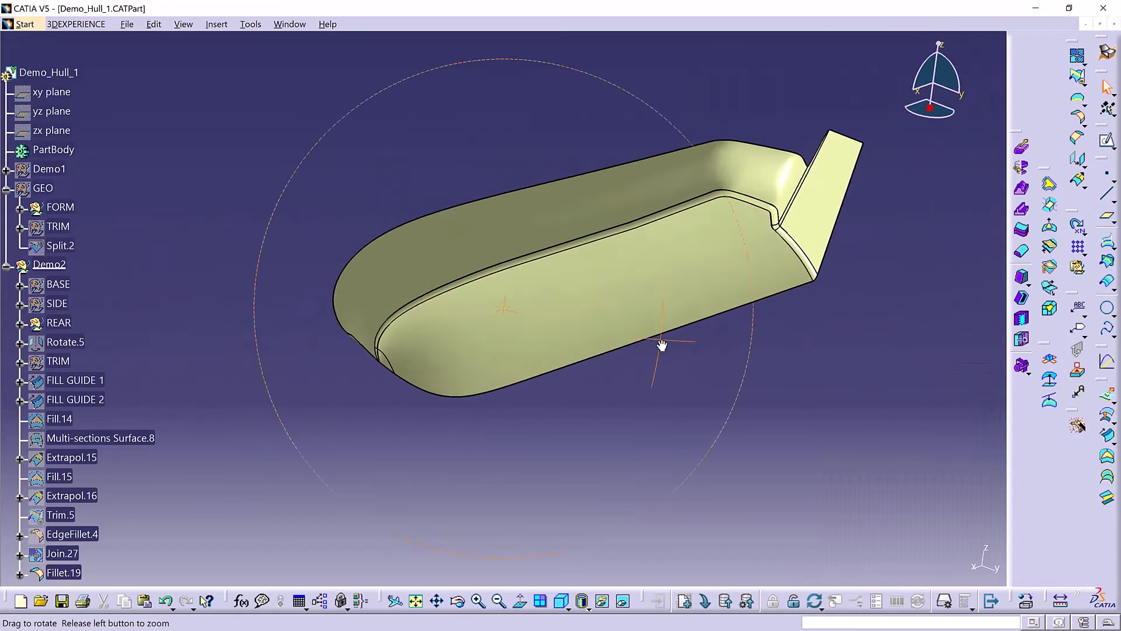
Mirror the filleted half hull Fillet.19 about the zx plane
left_click(1082, 164)
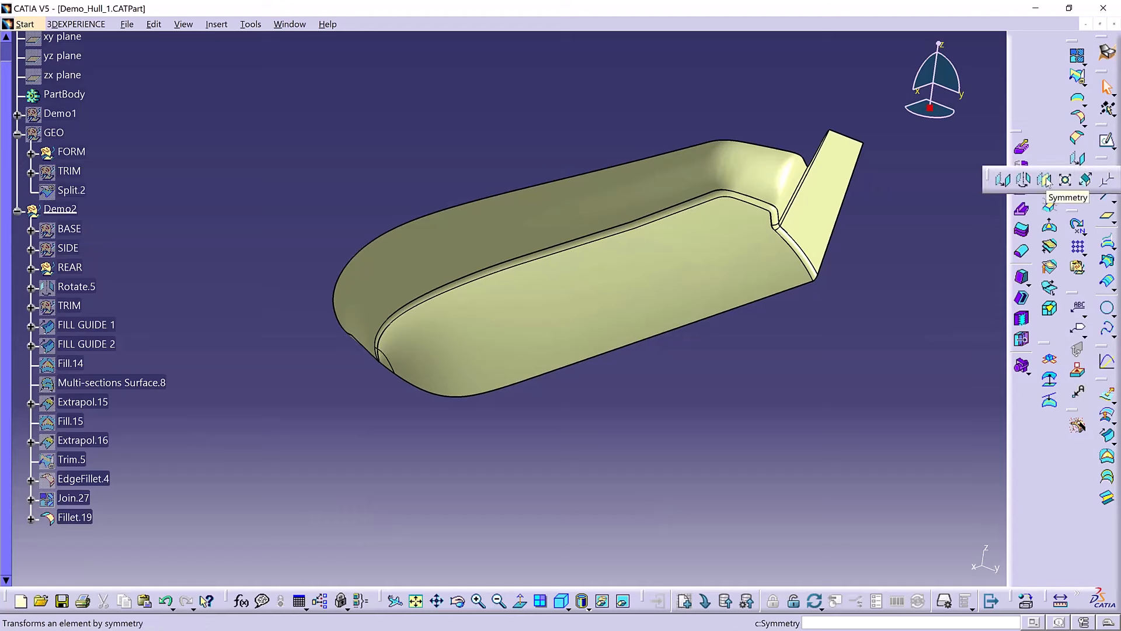
left_click(1045, 180)
left_click(75, 517)
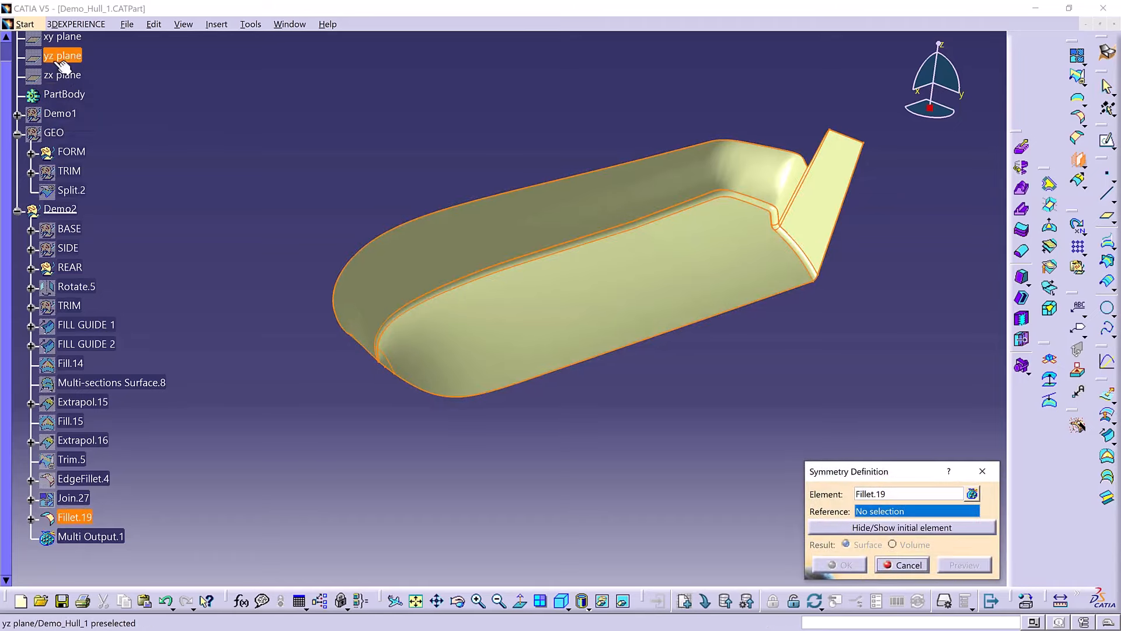
left_click(63, 75)
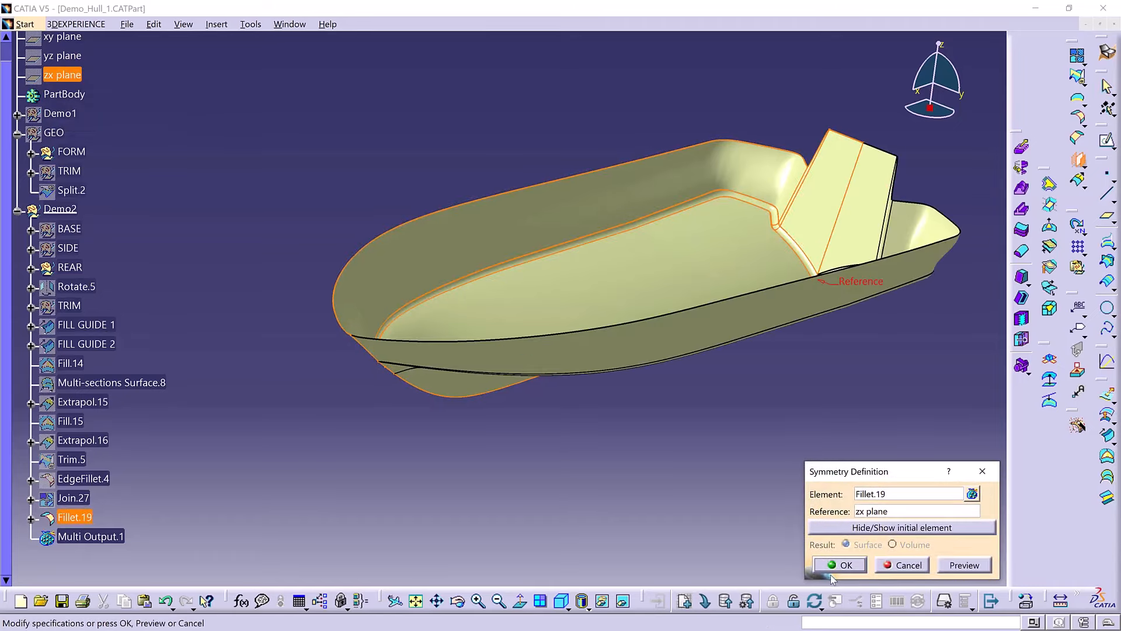
left_click(841, 565)
middle_click_drag(471, 353, 209, 470)
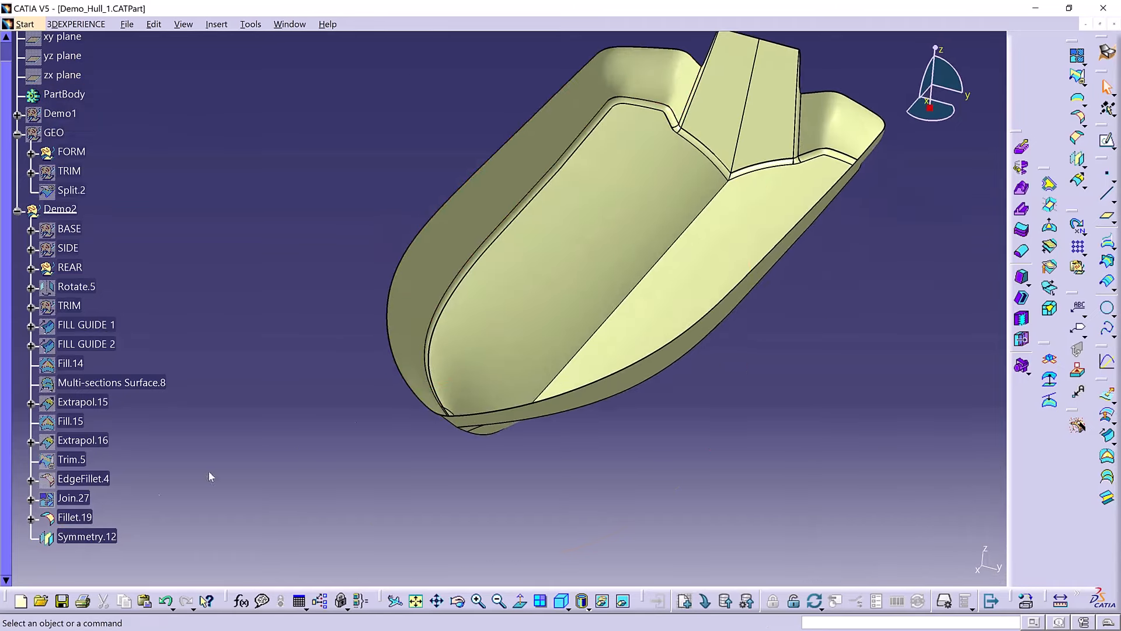
Join Fillet.19 and its mirrored copy Symmetry.12 into one hull surface with a 0.001 mm merging distance
left_click(85, 523)
left_click(90, 536)
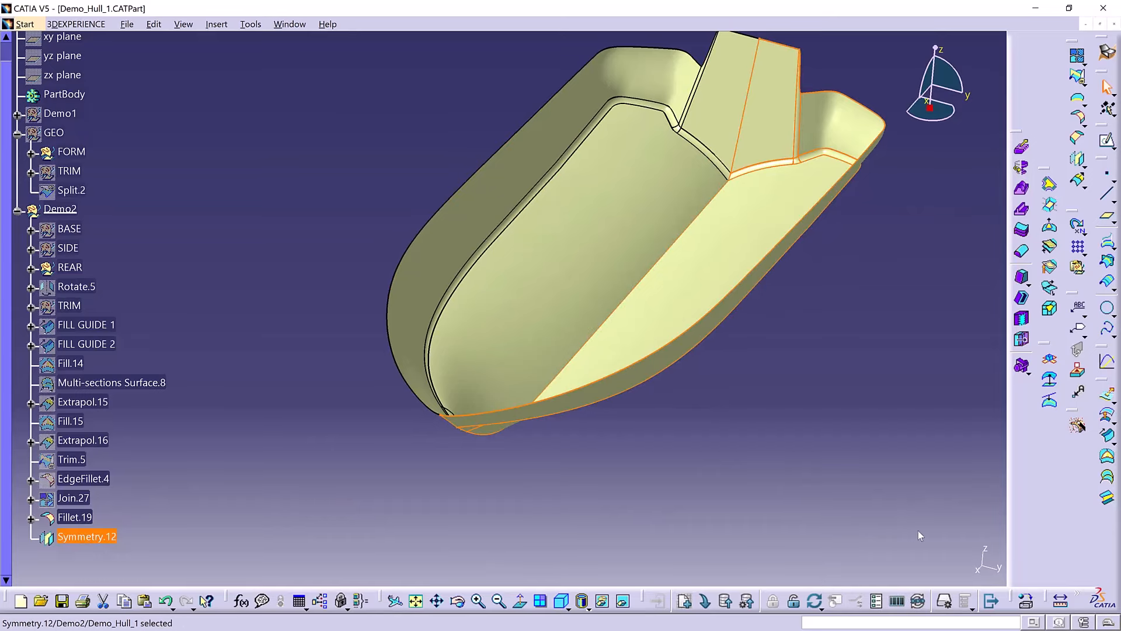
left_click(1077, 56)
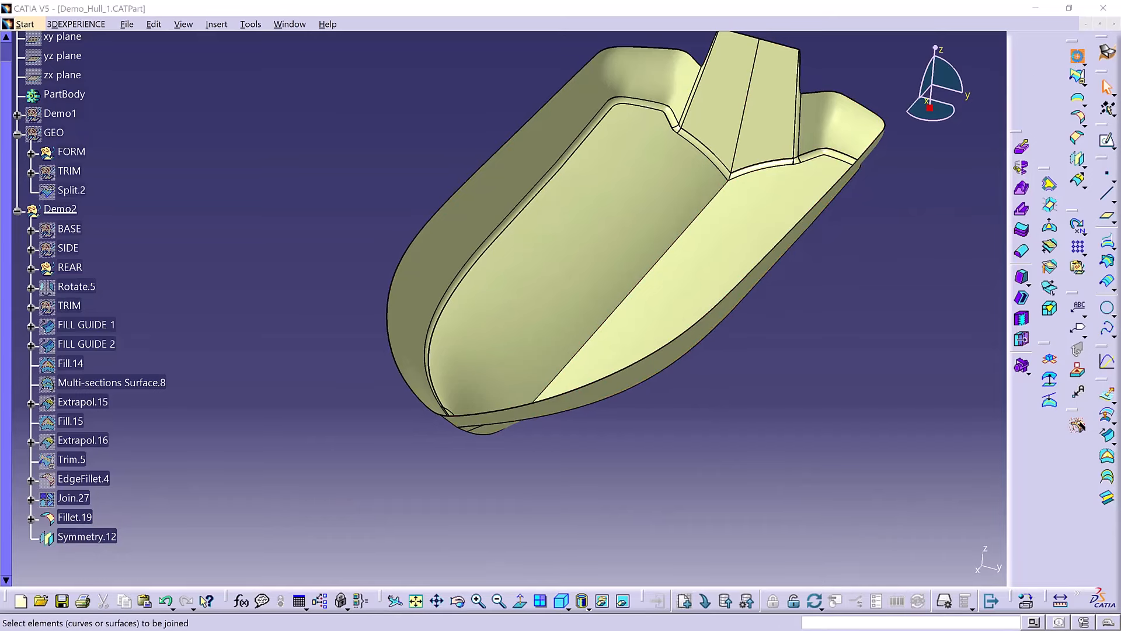
left_click(74, 516)
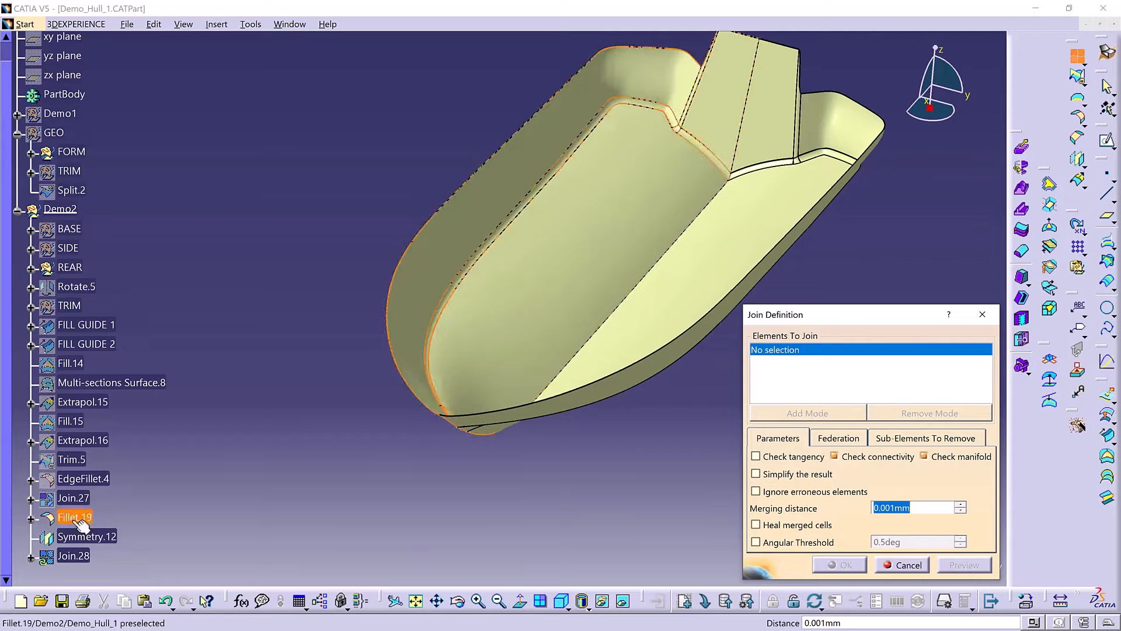
left_click(82, 536)
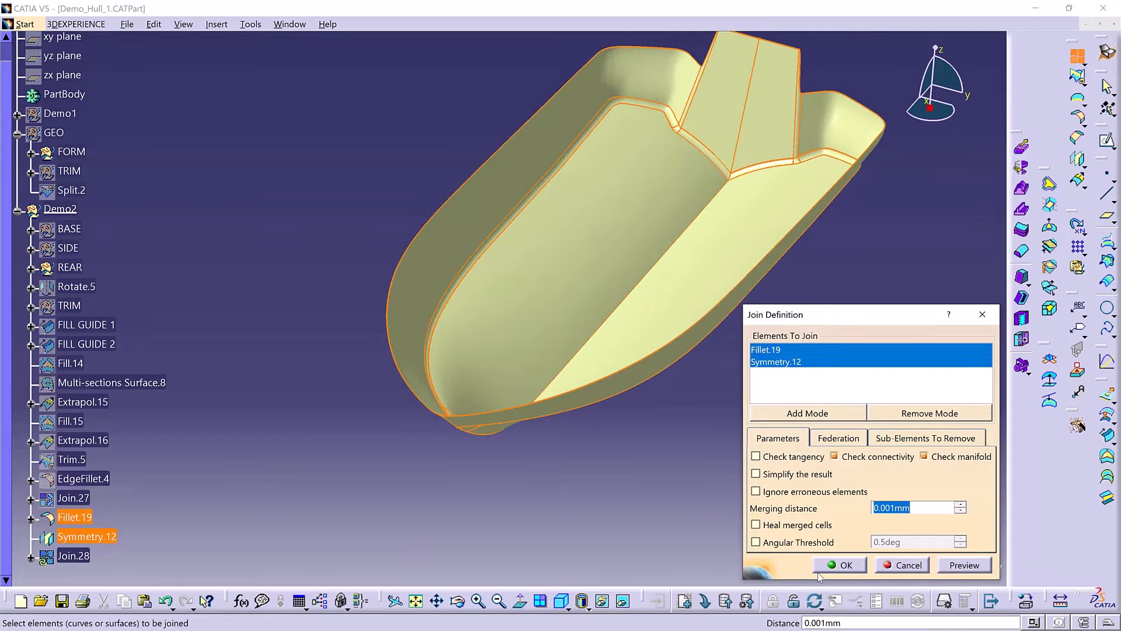
left_click(839, 564)
middle_click_drag(607, 434, 524, 414)
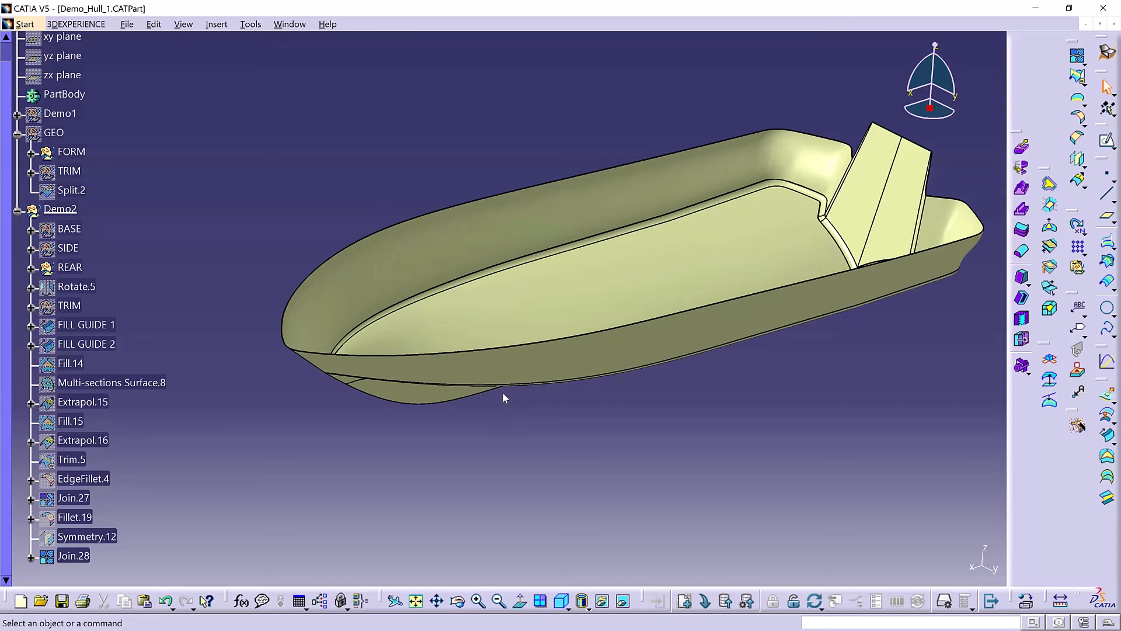
Show the TRIM geometrical set of Demo2 so its cutting surface is available at the stern
left_click(69, 305)
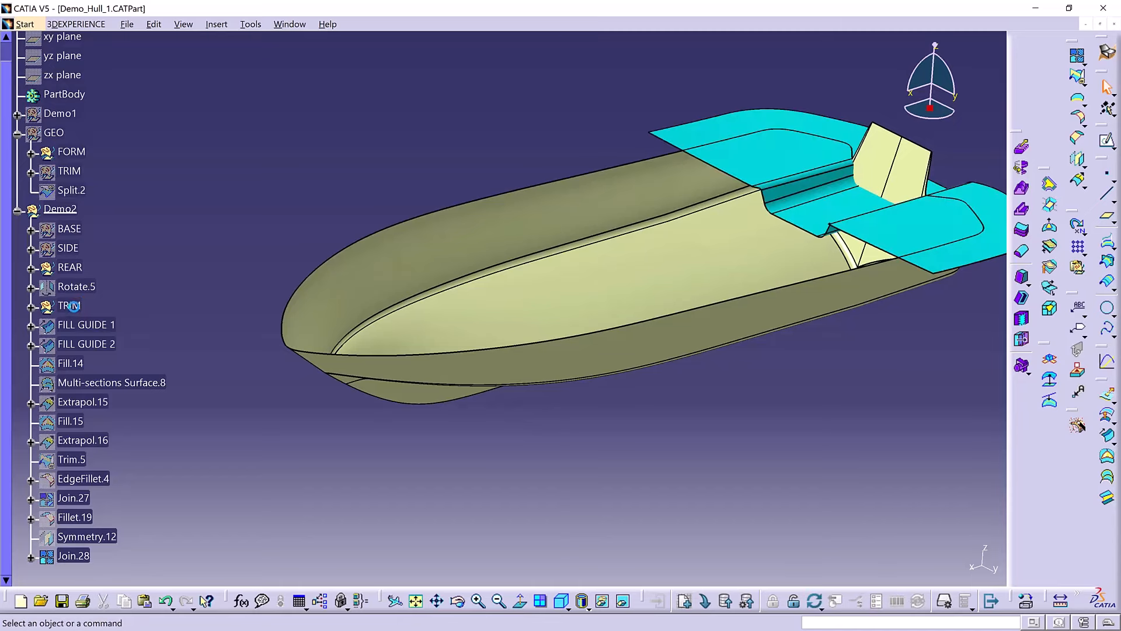
left_click(656, 198)
middle_click_drag(656, 198, 653, 243)
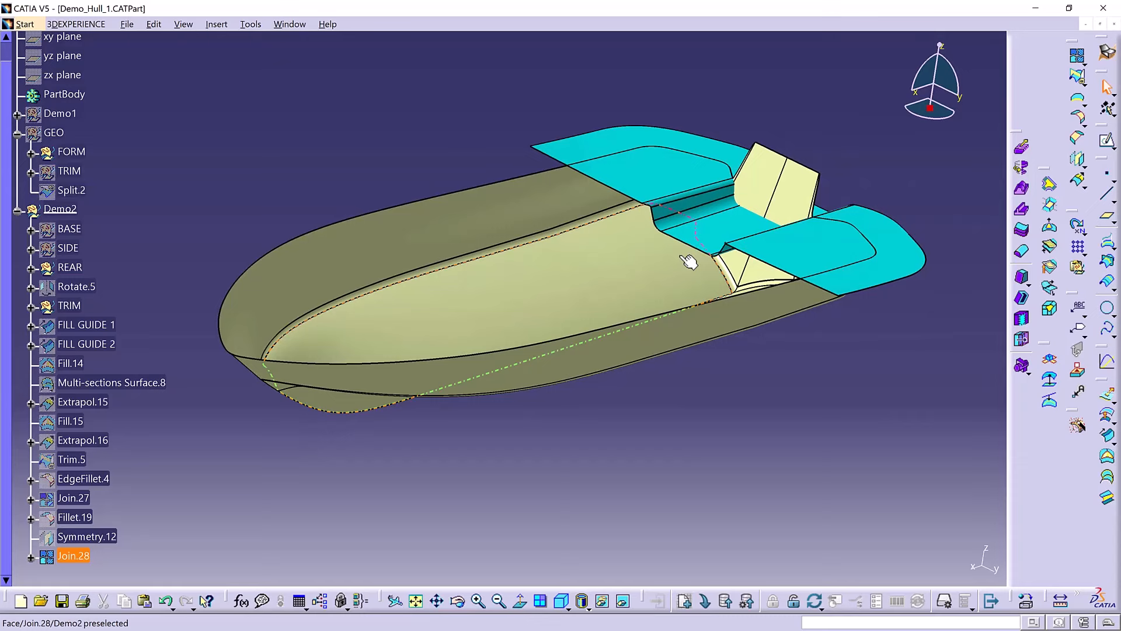
left_click(75, 306)
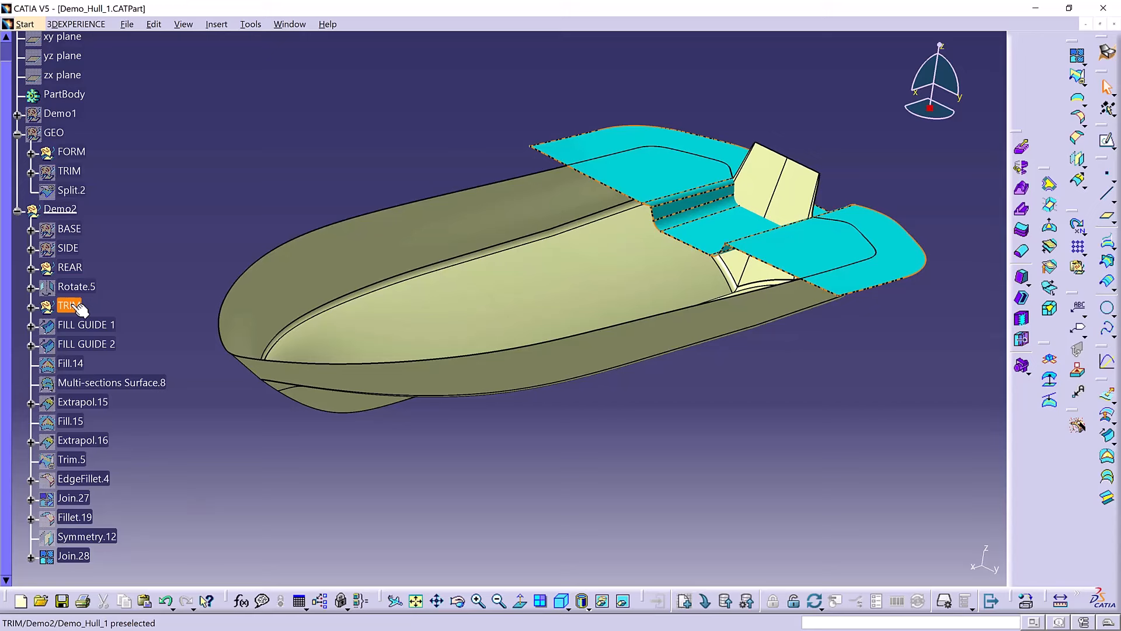
left_click(155, 263)
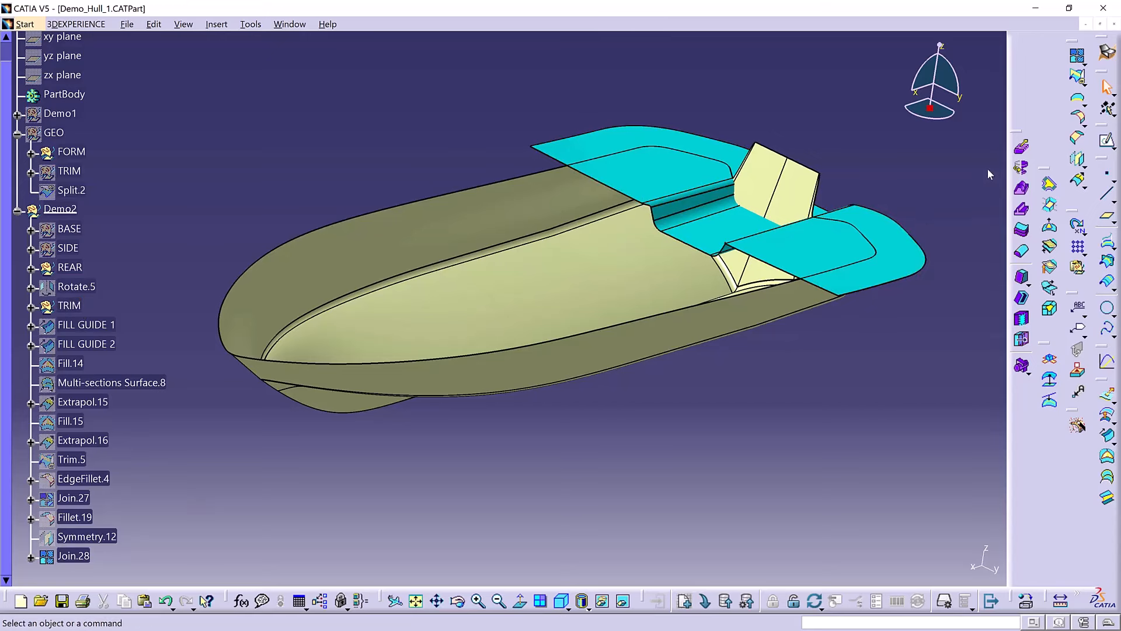
Split the joined hull surface Join.28 with the TRIM surface Fillet.17, removing the raised part of the stern
left_click(1081, 100)
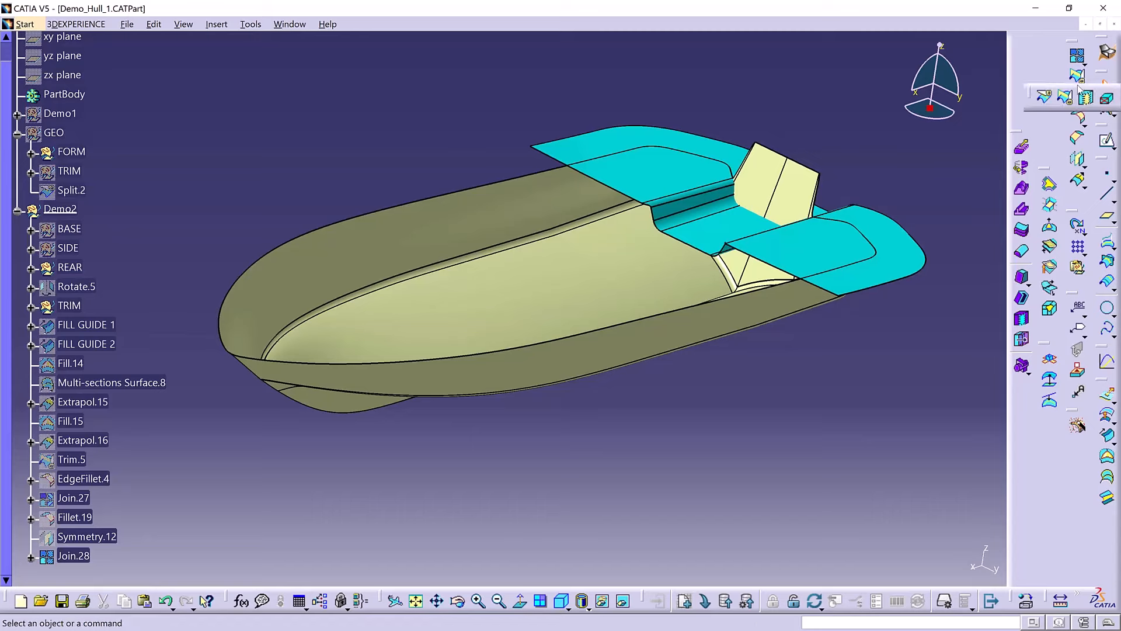
left_click(1044, 99)
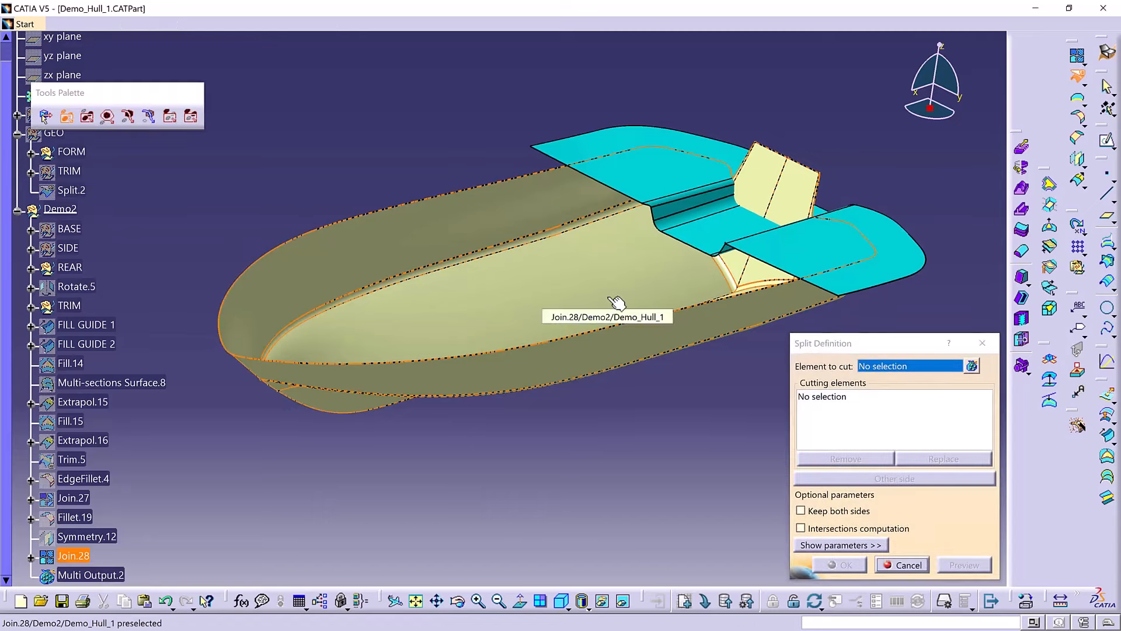
left_click(703, 259)
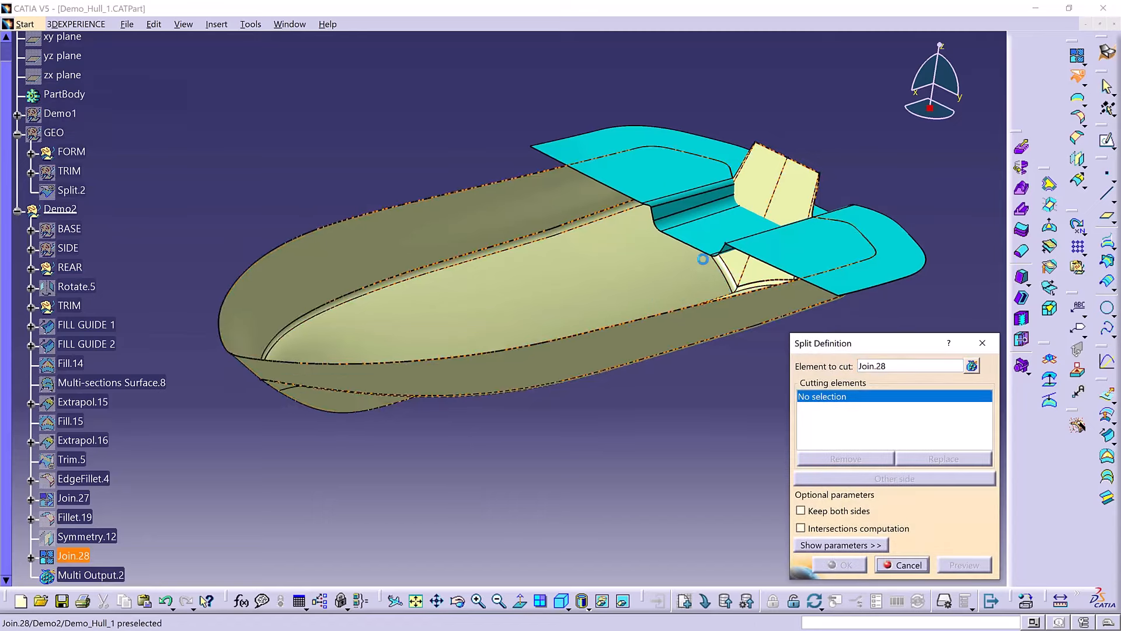
left_click(715, 224)
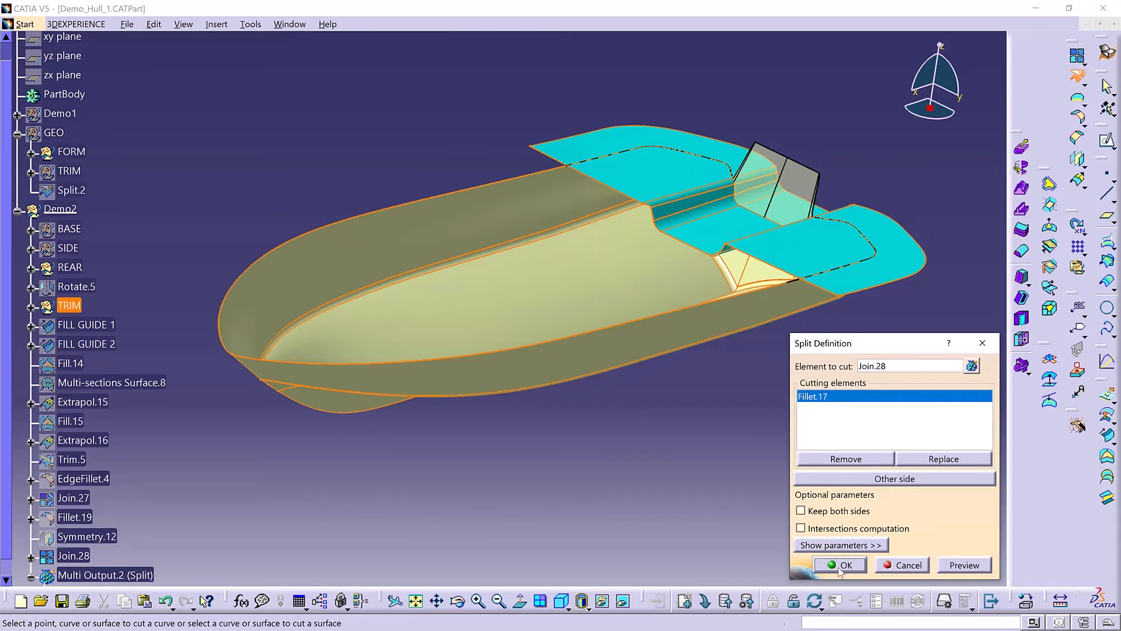
left_click(841, 565)
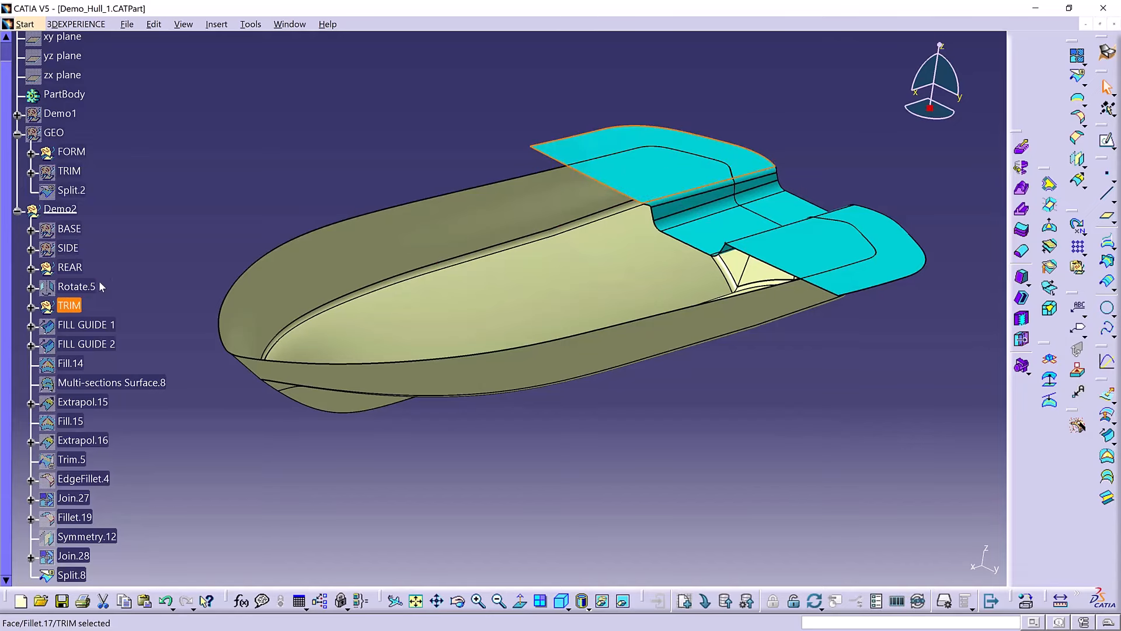
Hide the TRIM geometrical set and collapse the GEO branch of the specification tree
key("space")
middle_click_drag(682, 308, 651, 302)
left_click(18, 134)
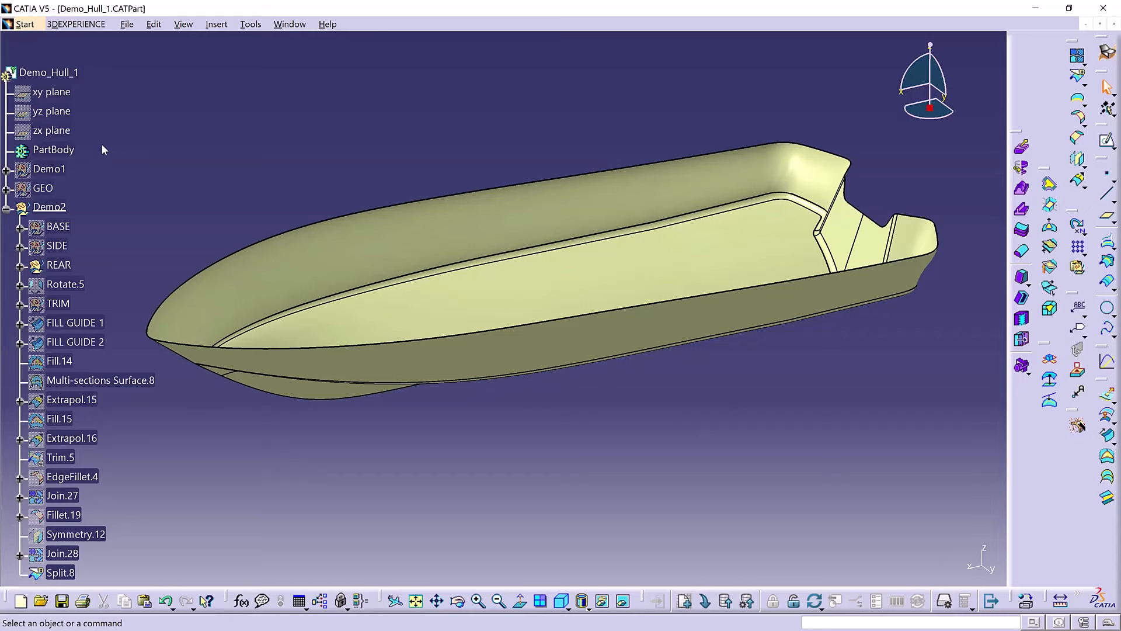
Define PartBody as the in-work object and switch to the Part Design workbench
right_click(59, 151)
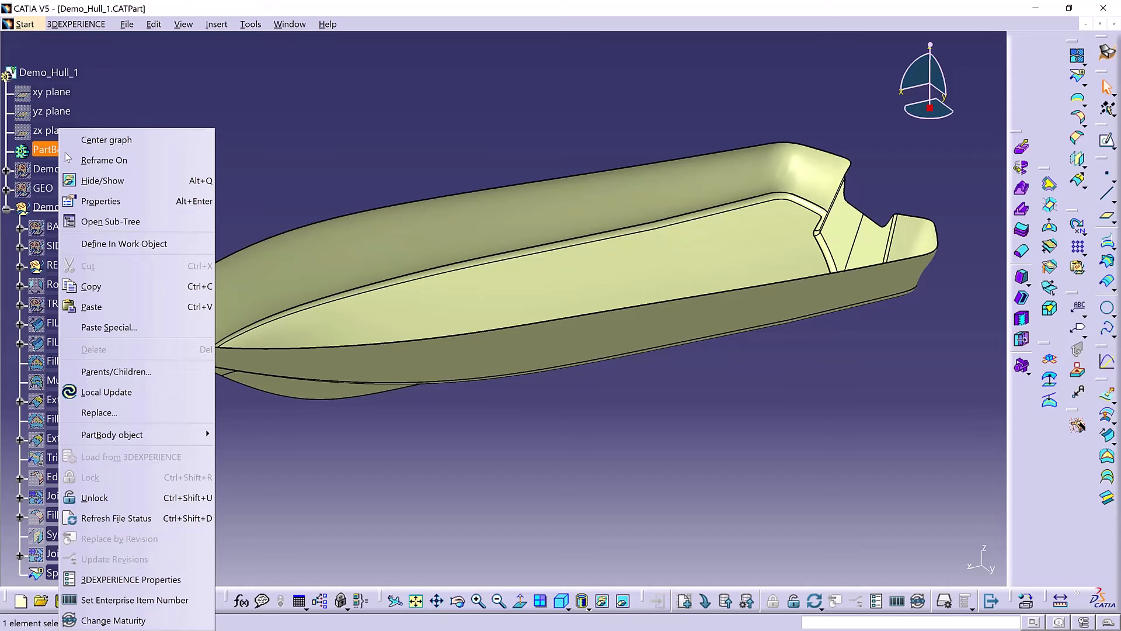
left_click(151, 244)
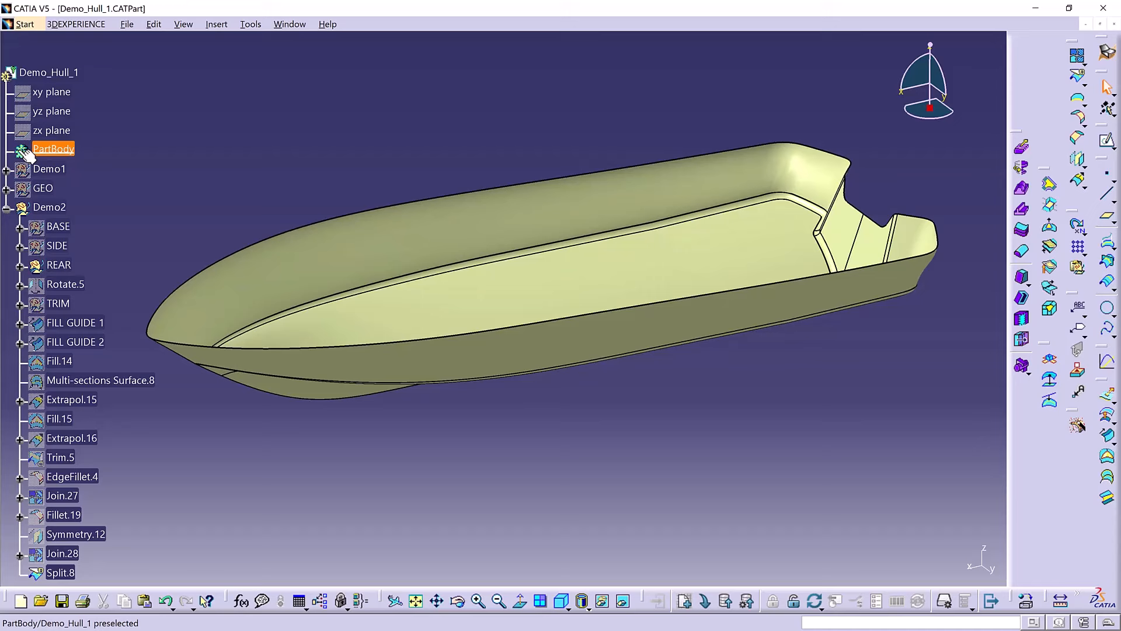
left_click(24, 24)
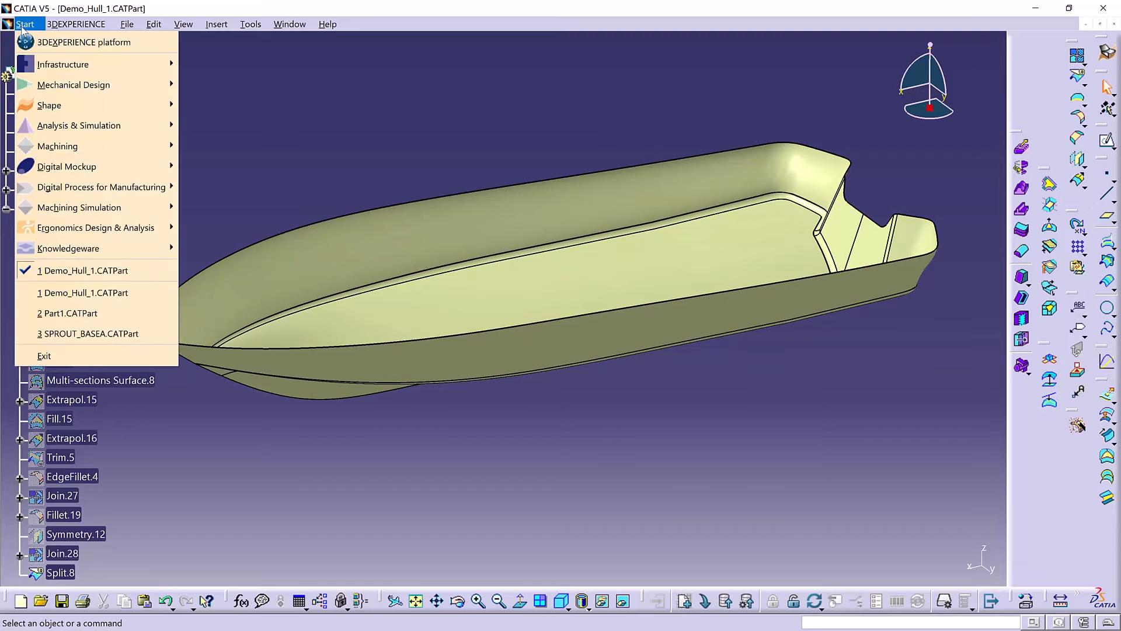
mouse_move(79, 86)
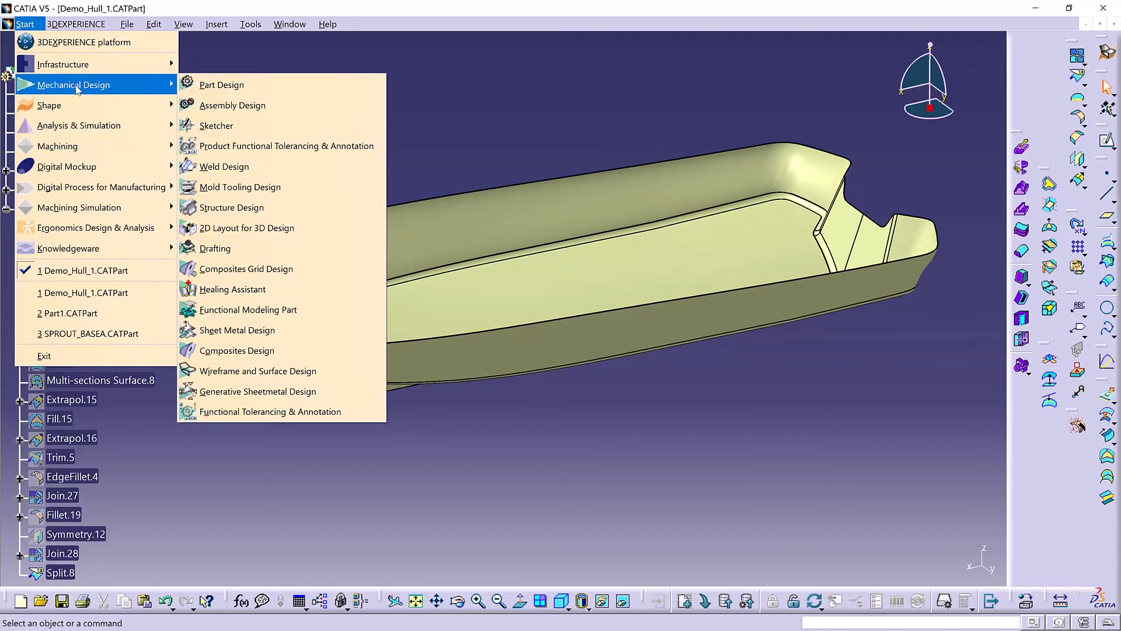
left_click(237, 88)
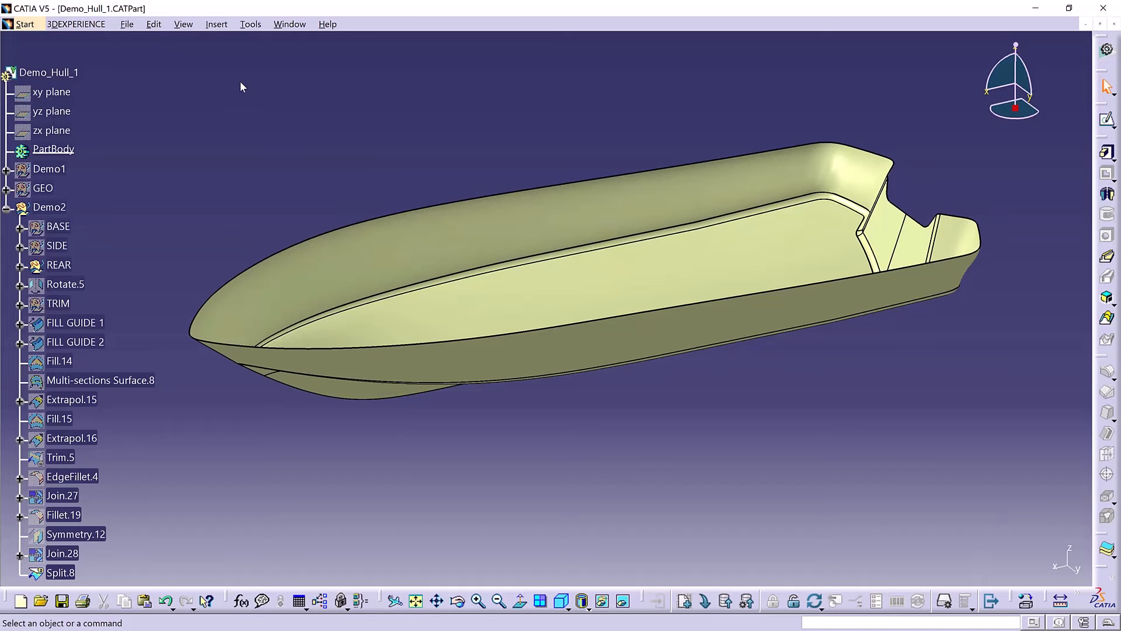
Thicken the split hull surface Split.8 into a solid with an 8 mm first offset and 0 mm second offset, reversing the direction inward
left_click(1105, 557)
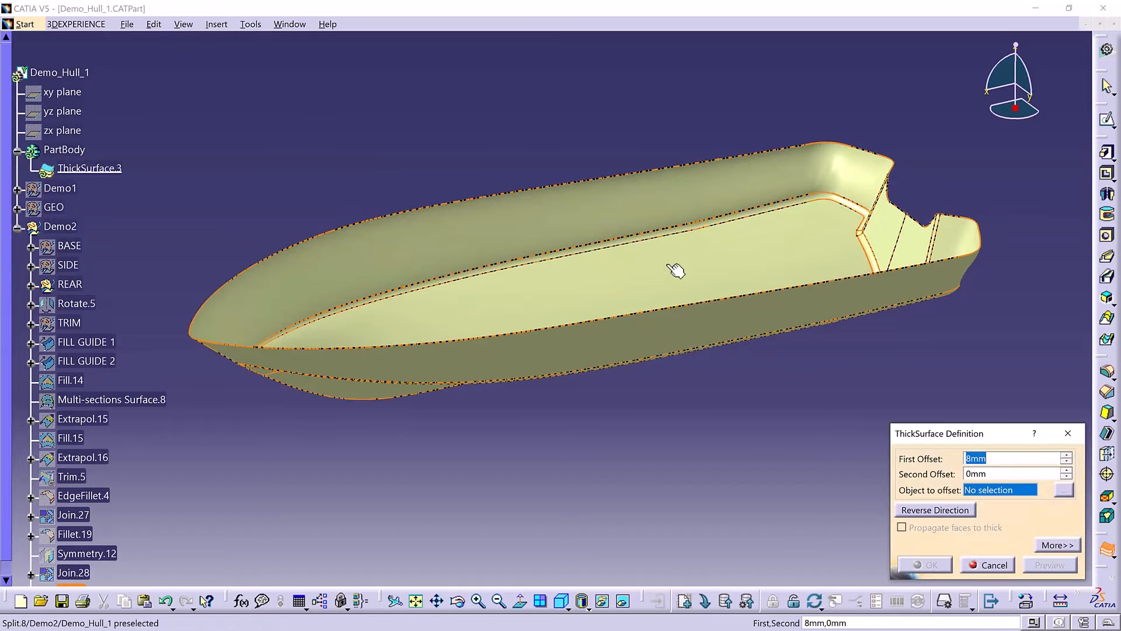
left_click(676, 270)
middle_click_drag(443, 313, 525, 319)
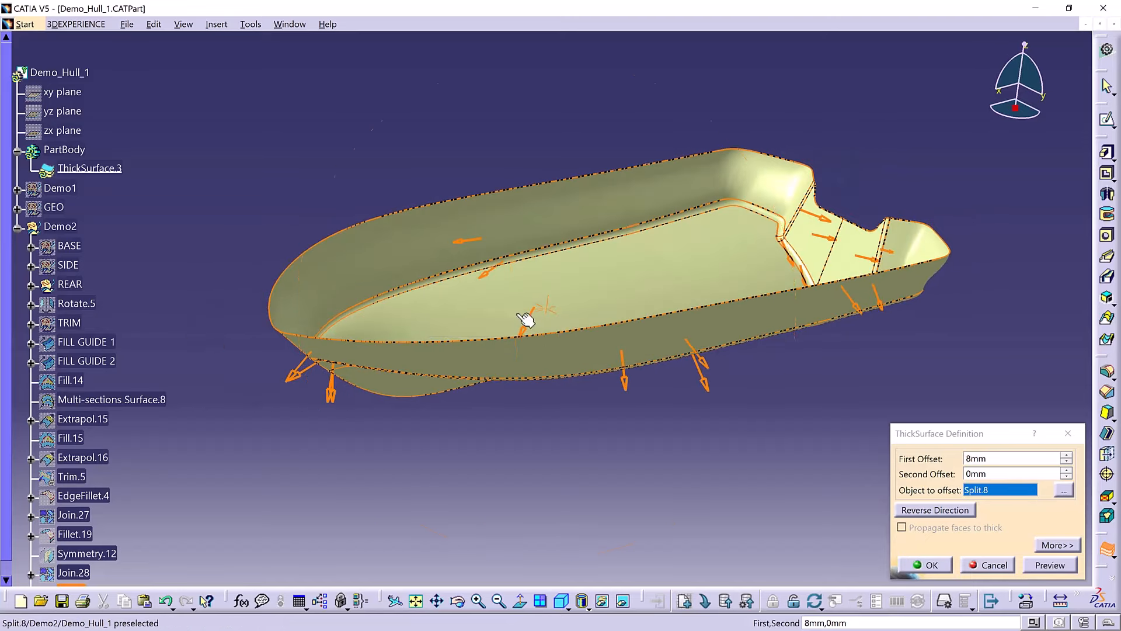
left_click(947, 510)
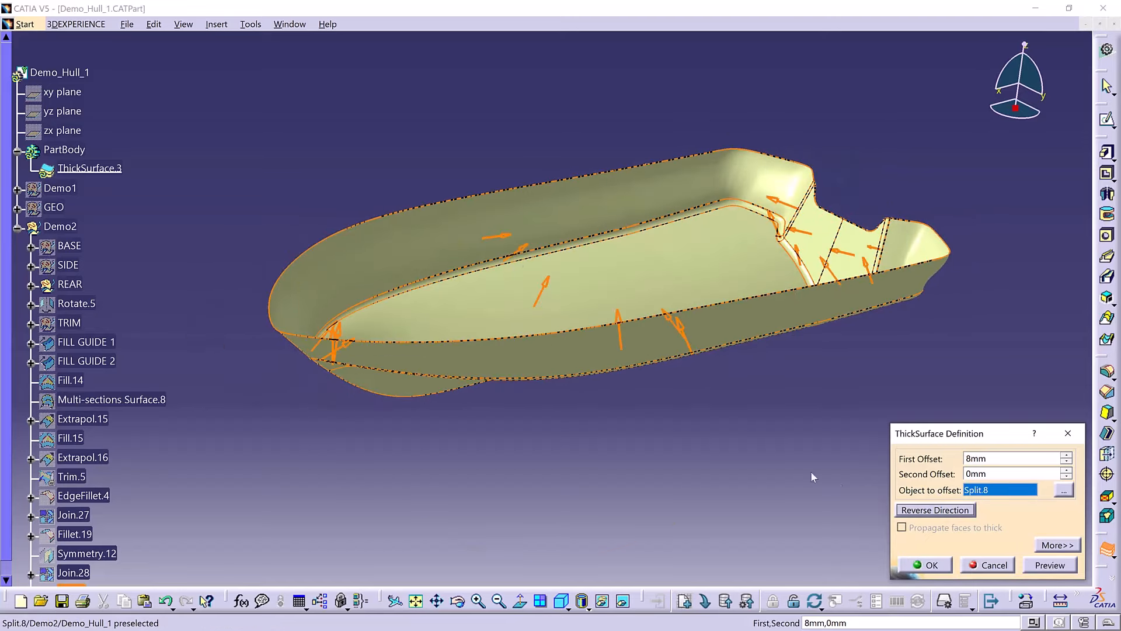
left_click(927, 565)
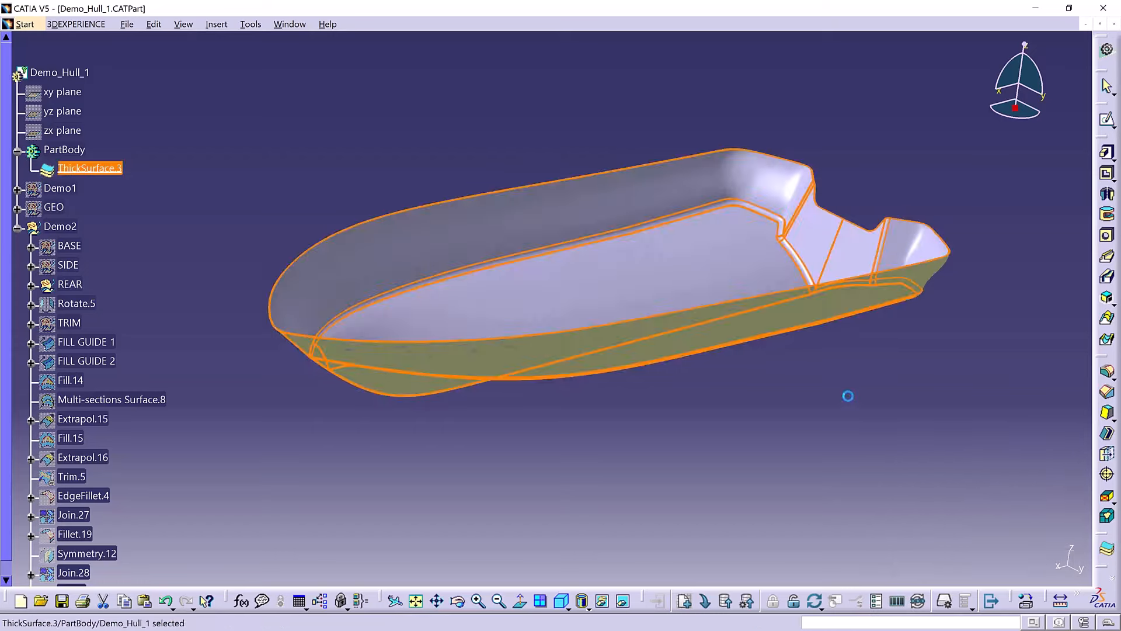
Hide the Demo2 geometrical set, leaving only the thickened solid hull displayed
left_click(61, 229)
key("ctrl+h")
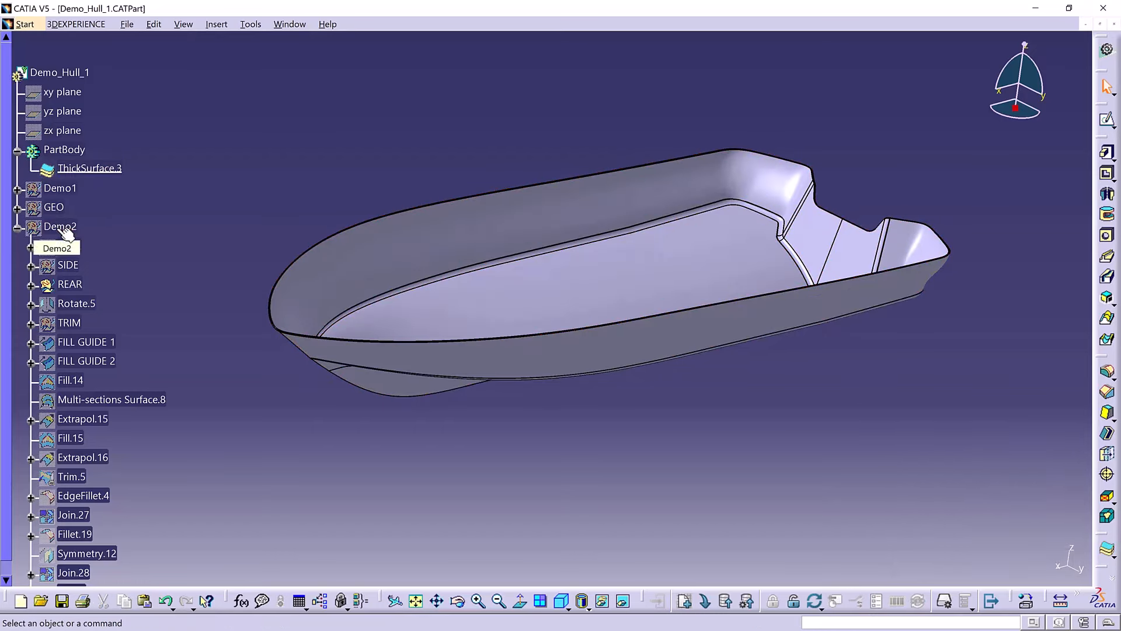
middle_click_drag(385, 313, 430, 307)
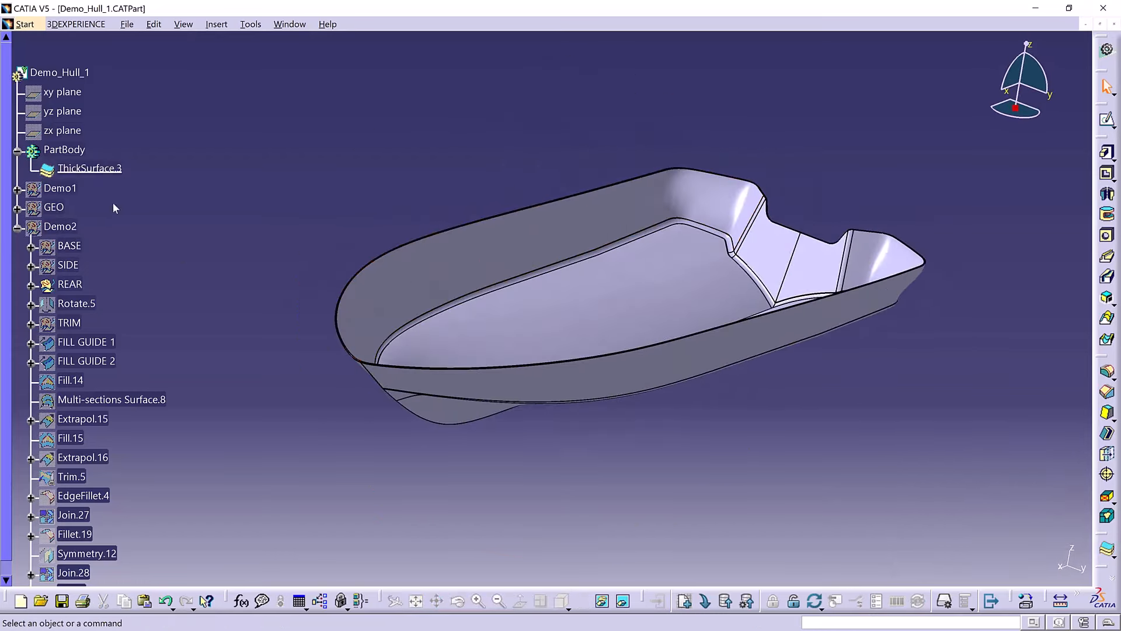
Collapse the Demo2 branch in the tree and save the hull part to the 3DEXPERIENCE platform
left_click(17, 228)
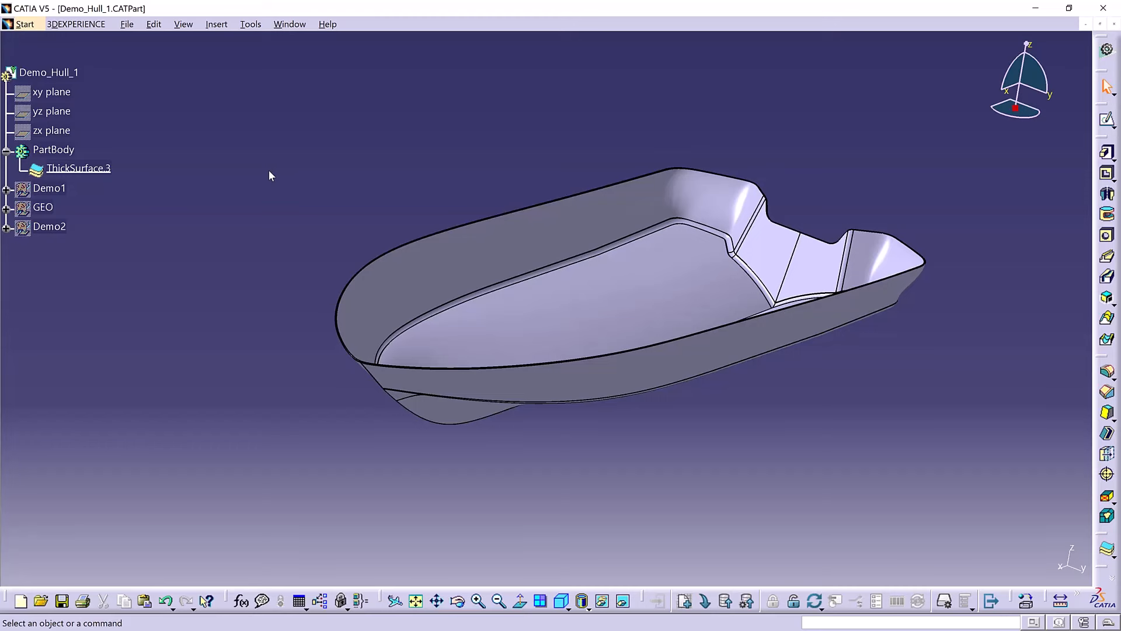
left_click(75, 25)
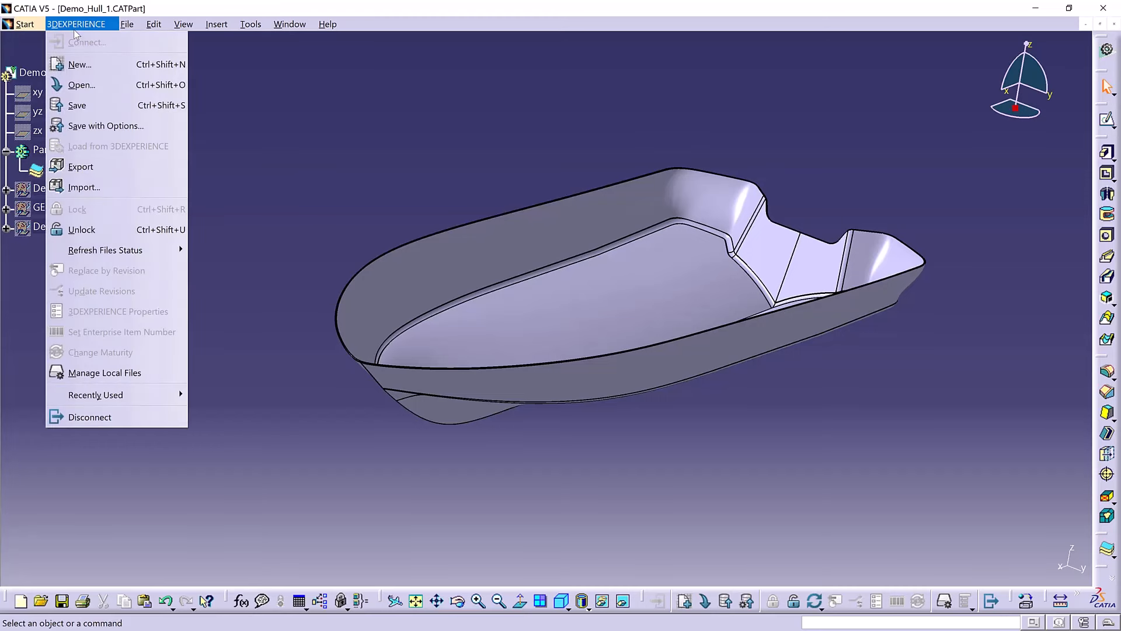
left_click(77, 106)
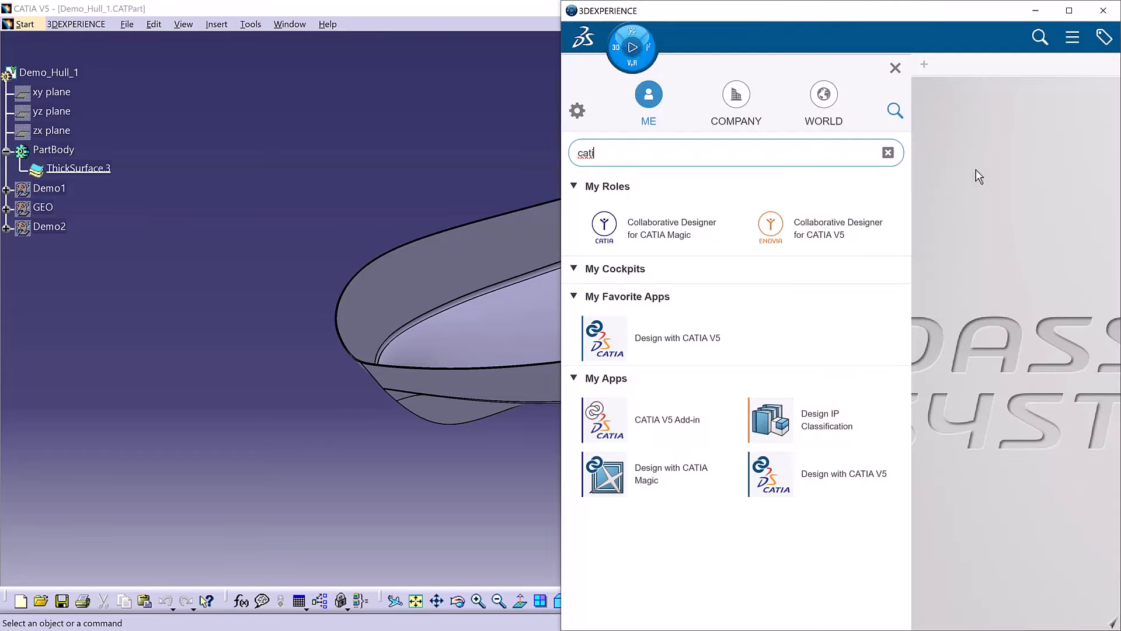
Switch to the 3DEXPERIENCE app in full-screen size, close the compass app panel and create a new Physical Product
left_click(1070, 8)
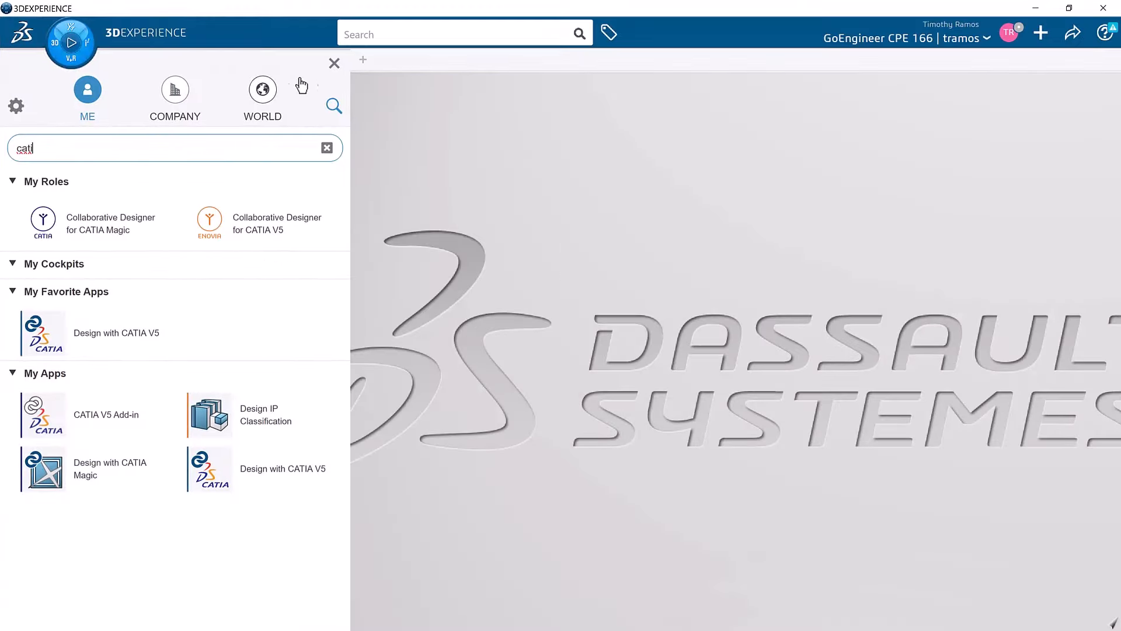
left_click(334, 63)
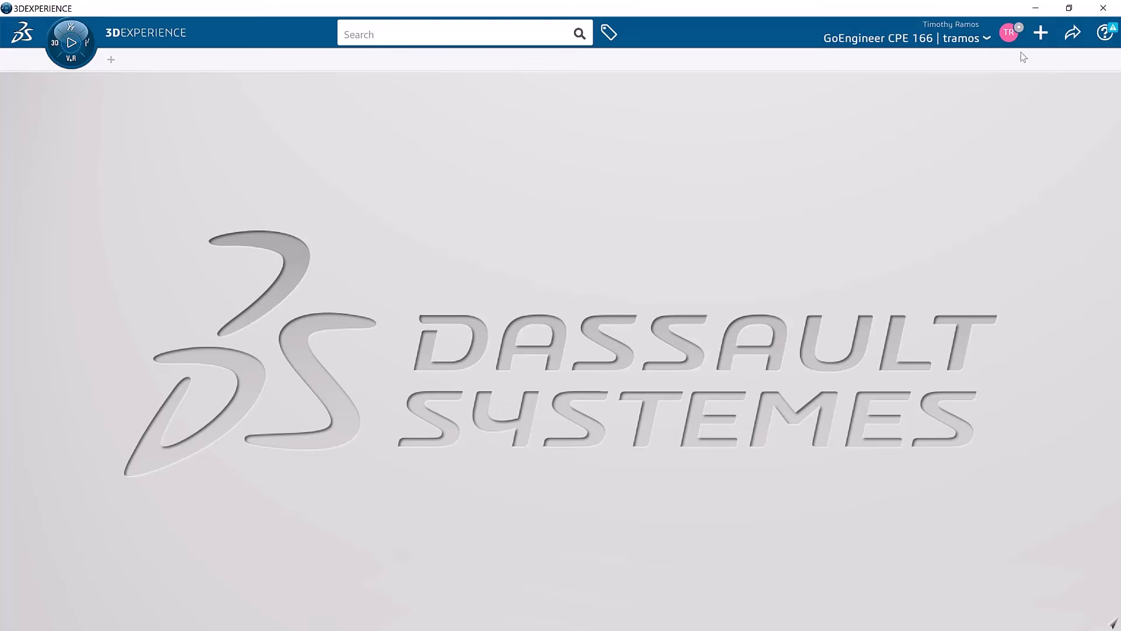
left_click(1041, 32)
left_click(995, 111)
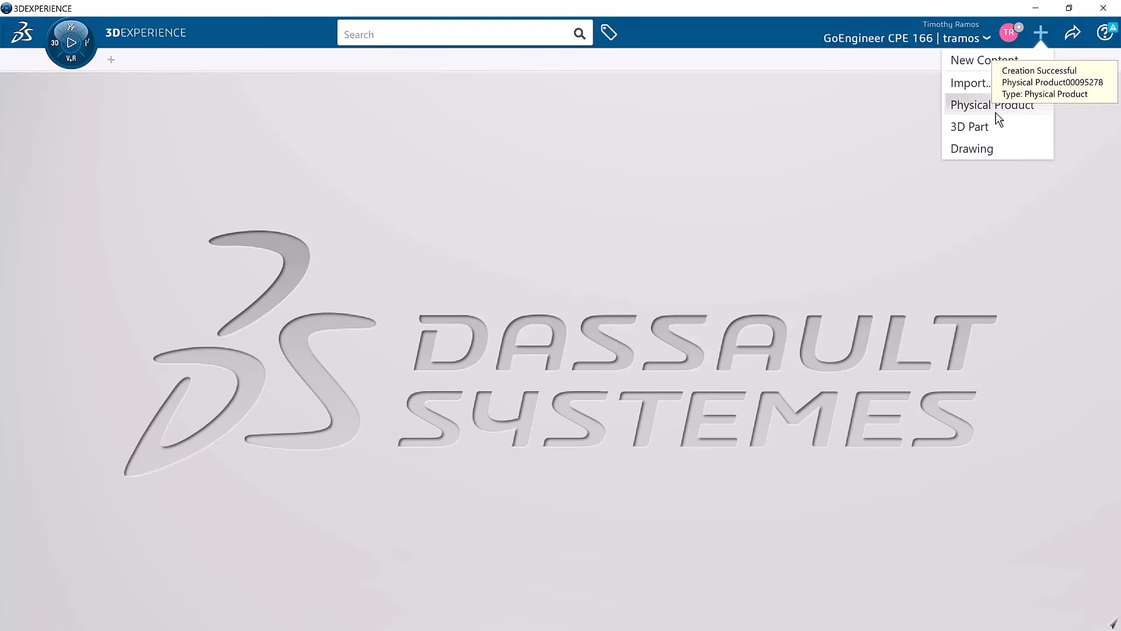
Change the title of the new physical product to CAD_Connected_Boat in its properties
left_click(104, 100)
key("alt+Return")
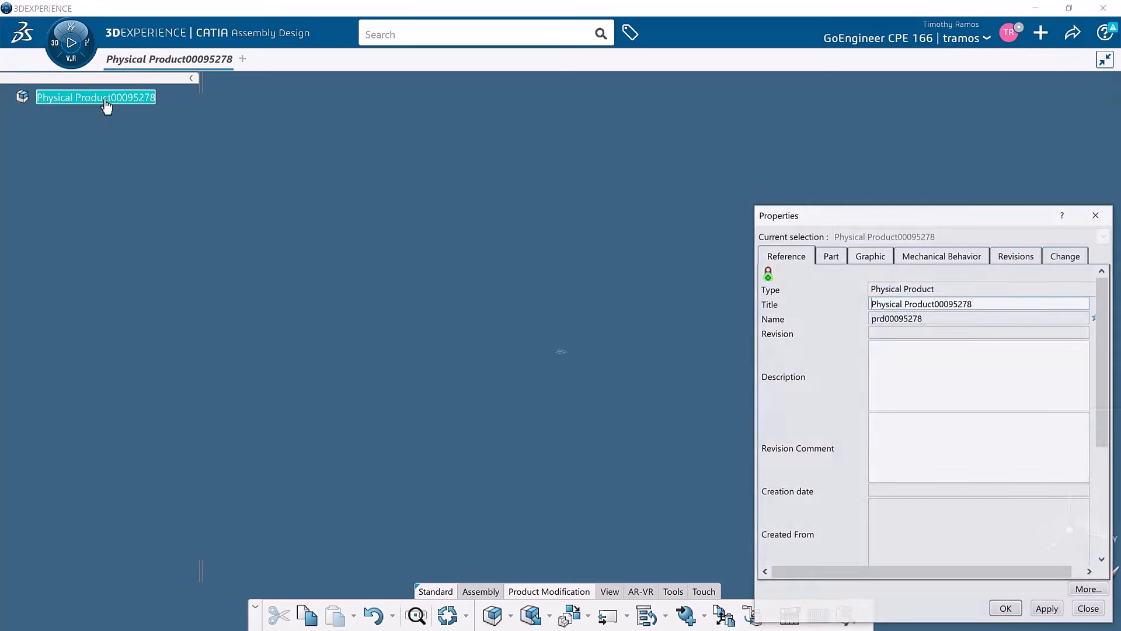
left_click_drag(974, 304, 824, 320)
type("CAD_Connected_Boat")
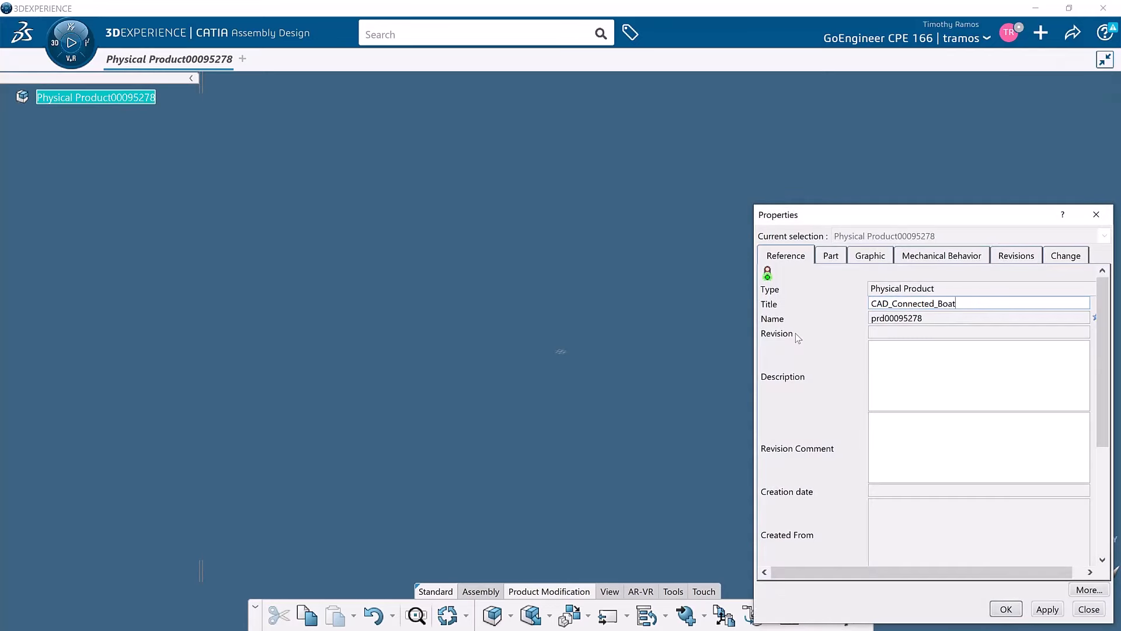
key("Return")
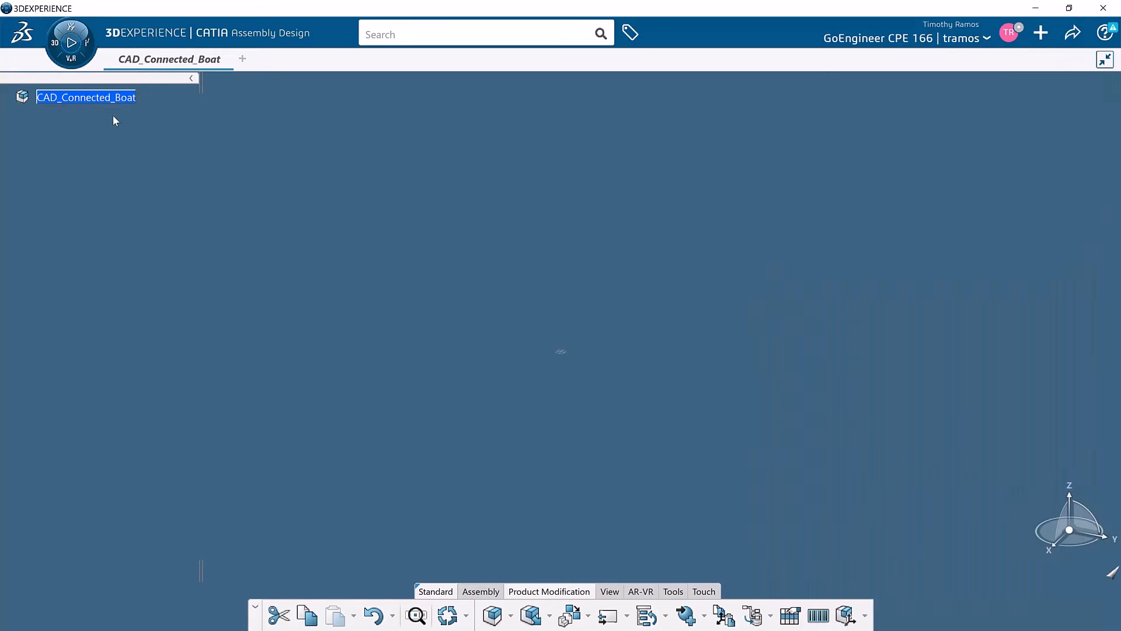
Insert the existing product Demo_Hull_1 under CAD_Connected_Boat, finding it by searching for prd00095349
right_click(101, 101)
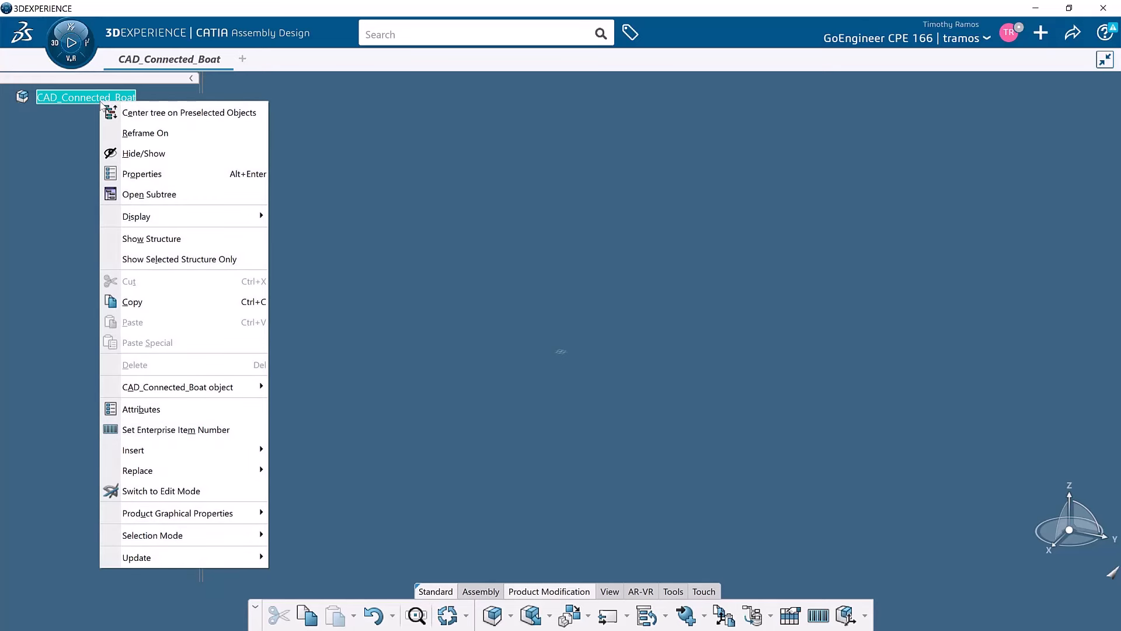
mouse_move(181, 453)
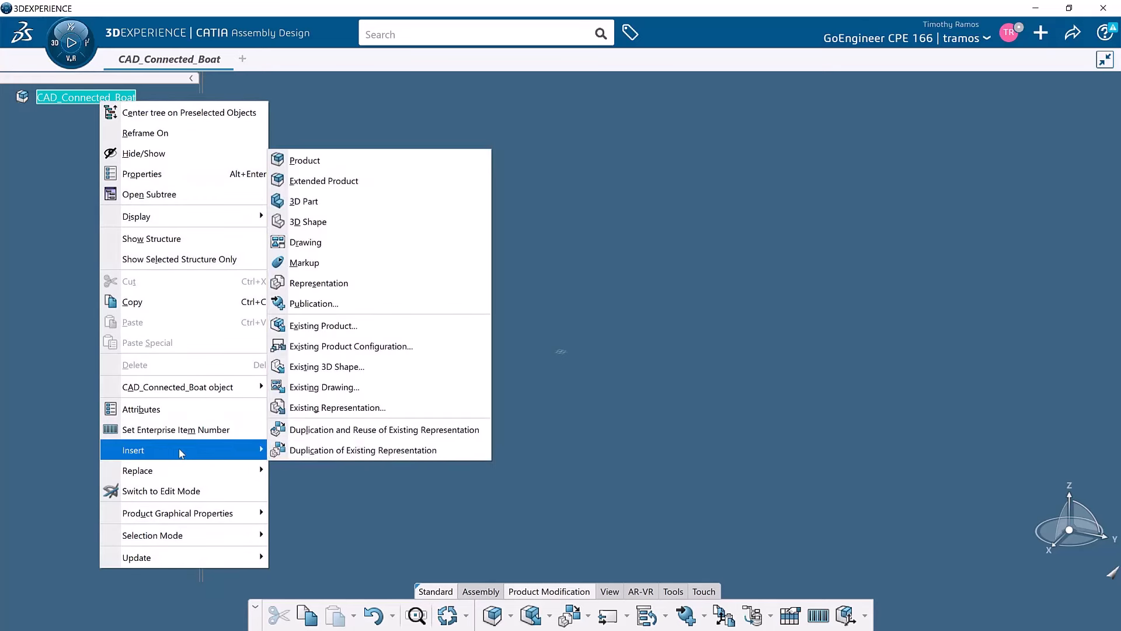
left_click(338, 331)
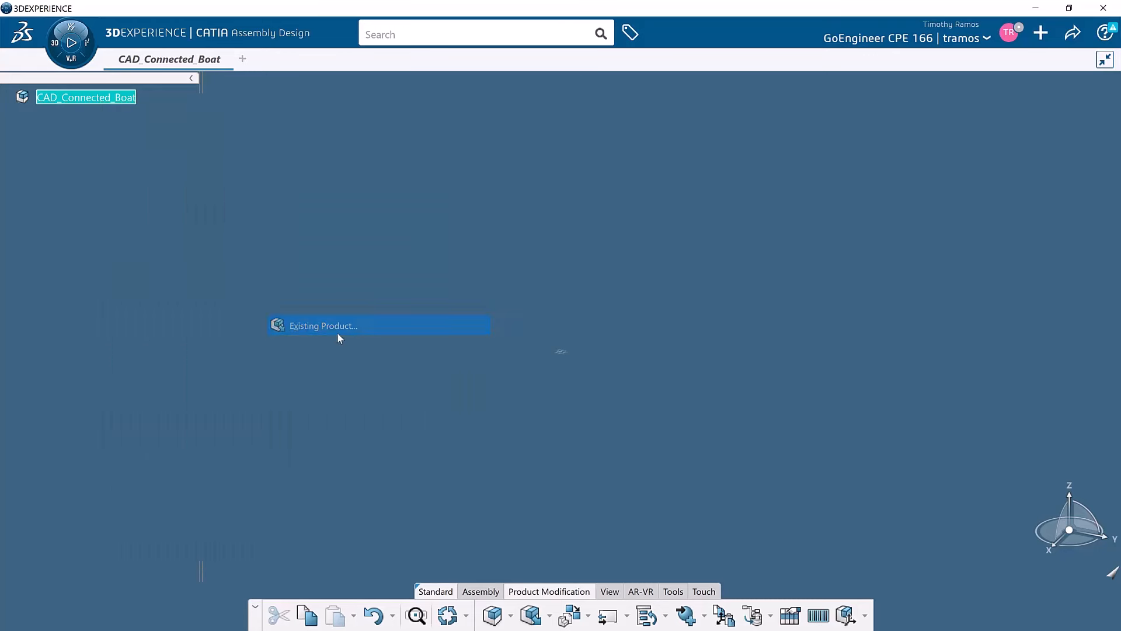
left_click(403, 33)
left_click(423, 56)
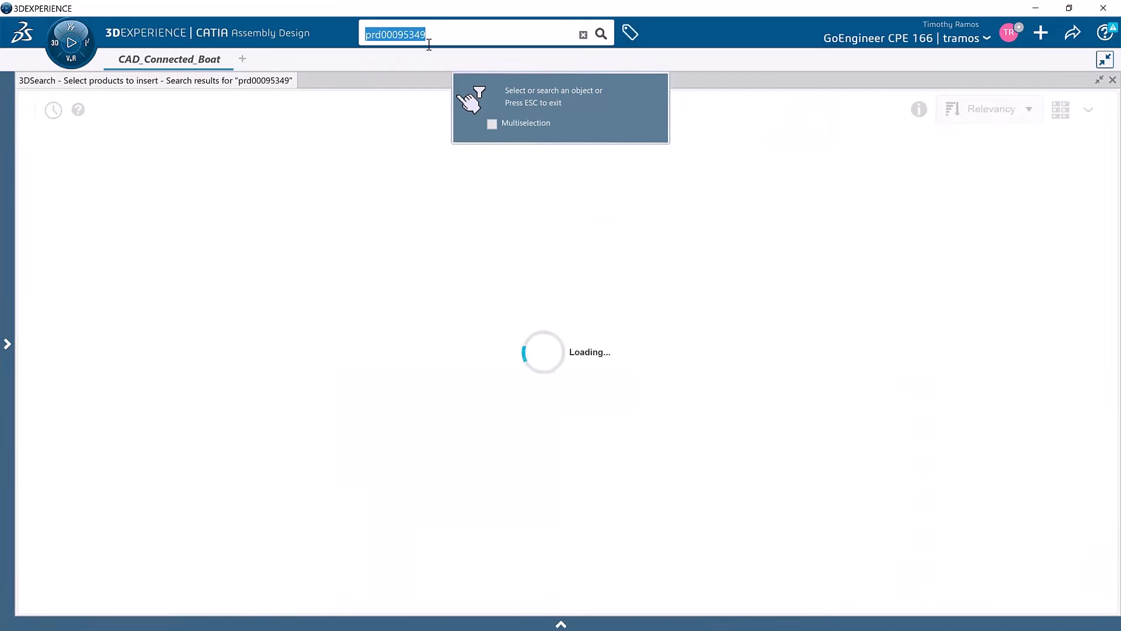
left_click(300, 155)
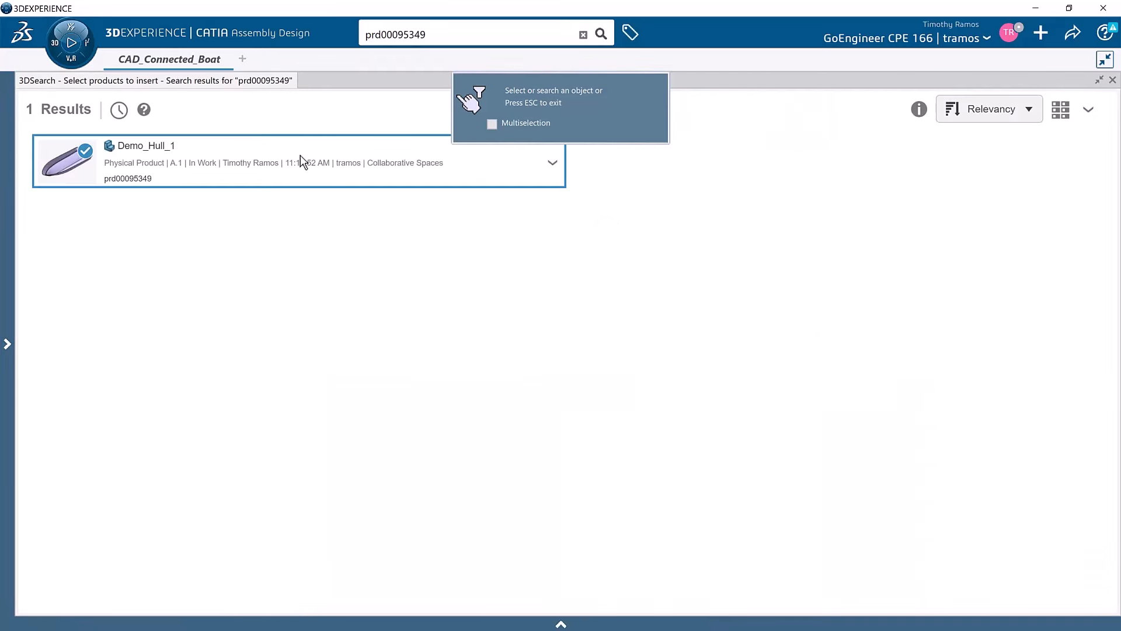
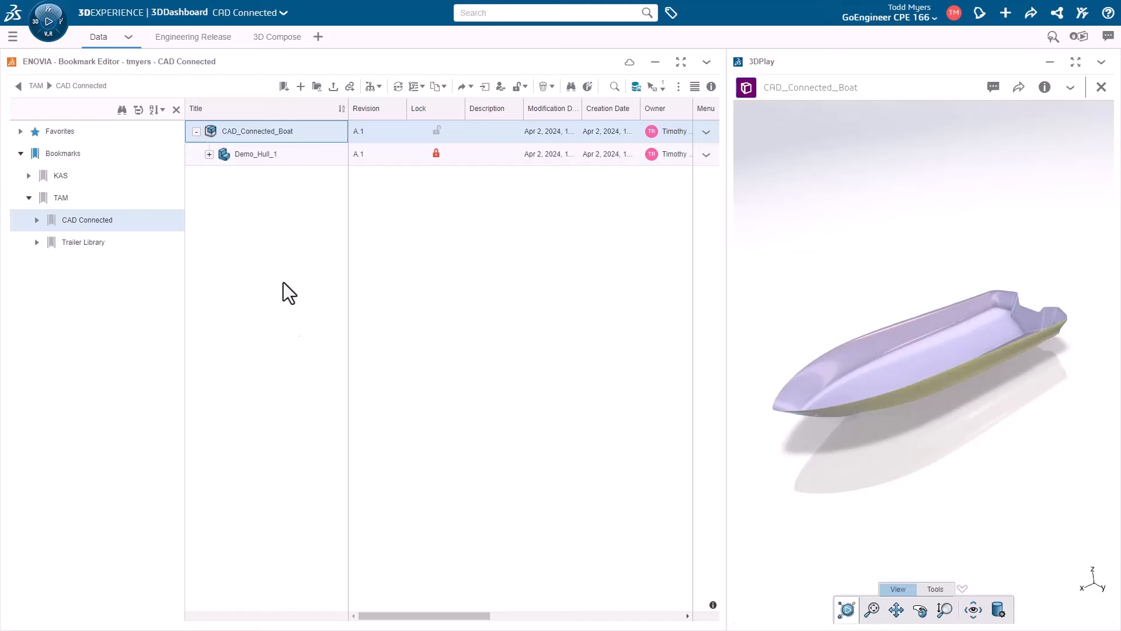
Lock the CAD_Connected_Boat product in 3DDashboard and open it in Engineering Release
left_click(197, 132)
left_click(527, 87)
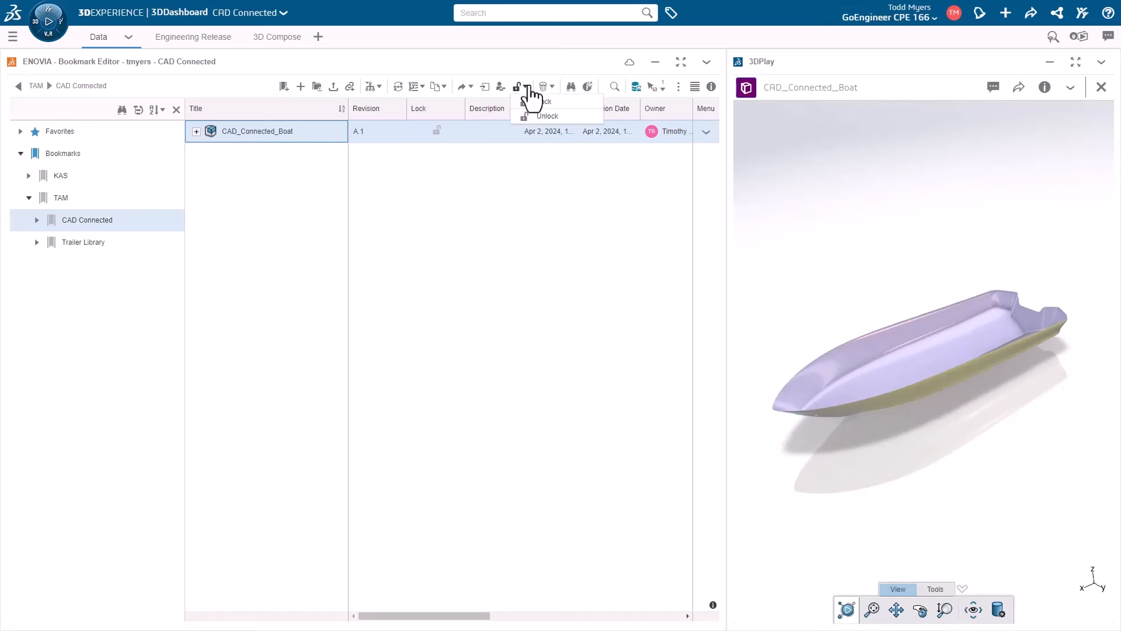
left_click(541, 101)
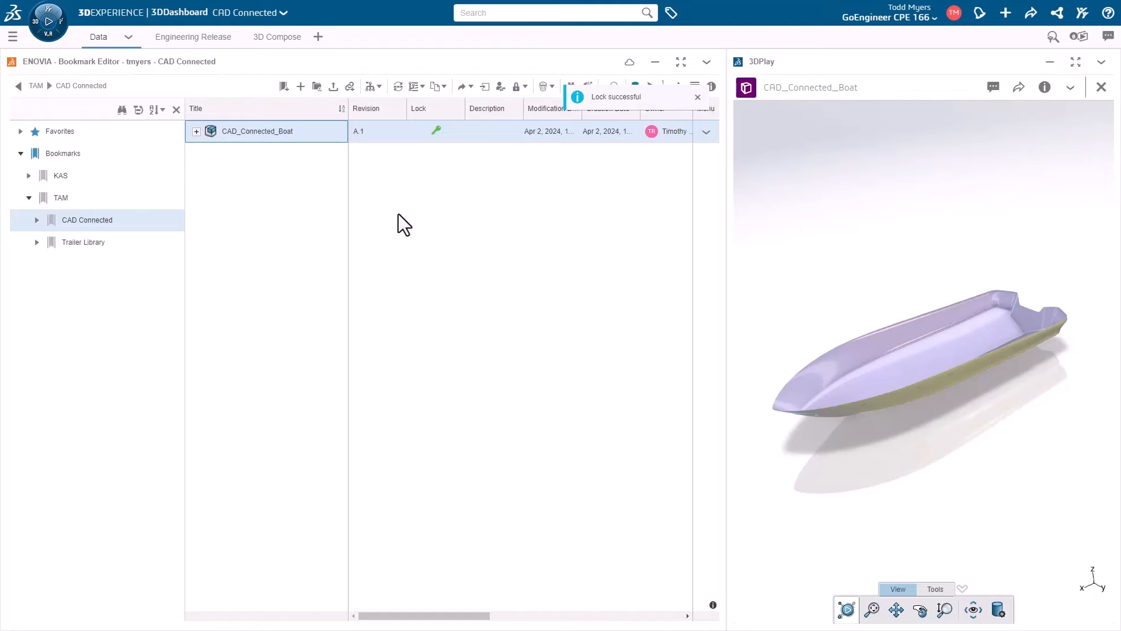
left_click_drag(243, 136, 642, 349)
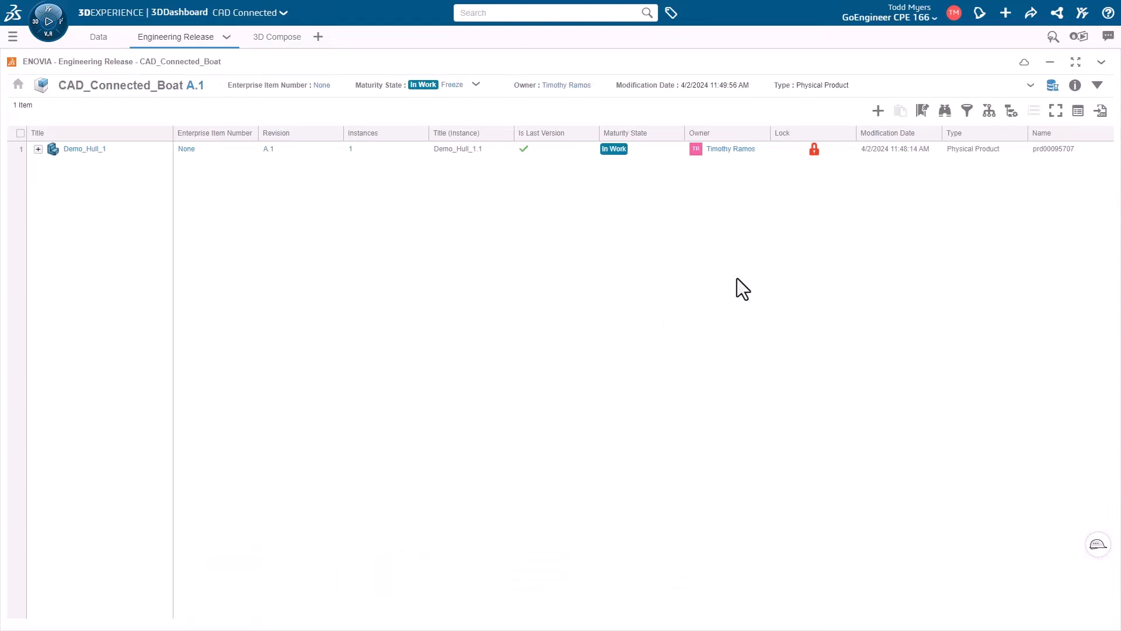
Add a new product titled Demo_Trailer_1 under CAD_Connected_Boat, using the SOLIDWORKS - Default Assembly template
left_click(878, 111)
left_click(914, 137)
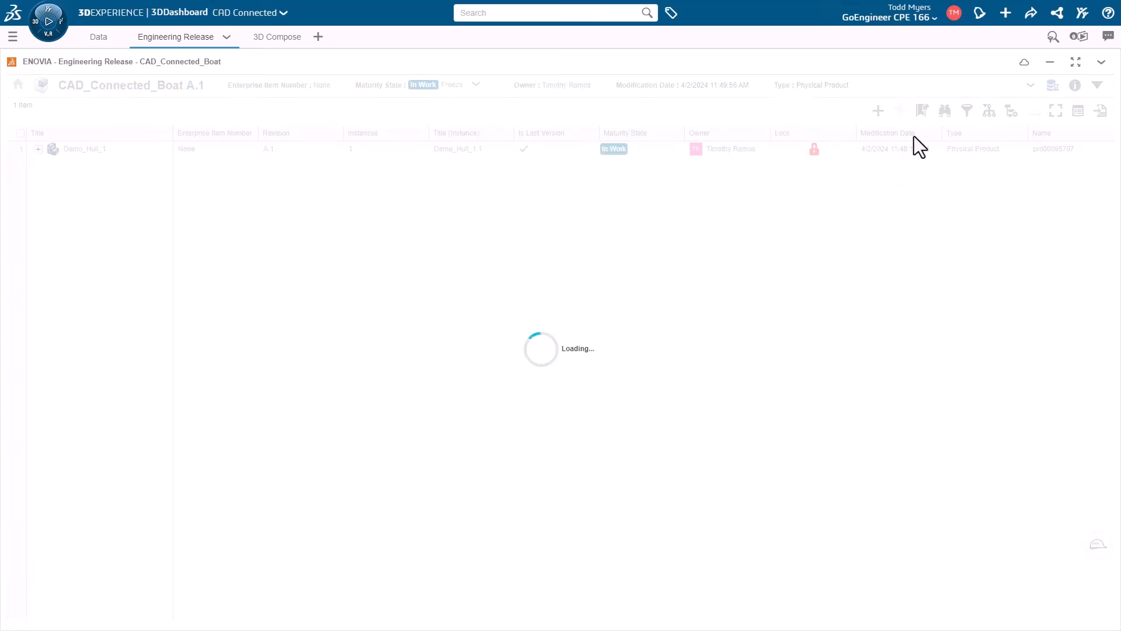
left_click(701, 199)
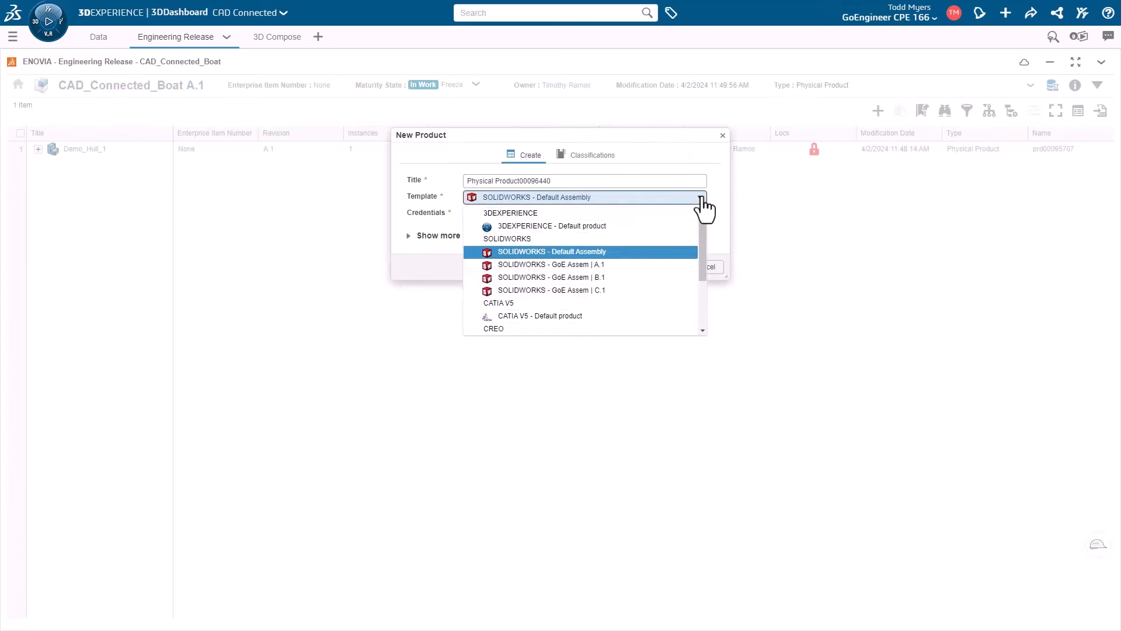
mouse_move(703, 215)
left_mouse_down()
mouse_move(704, 270)
mouse_move(699, 212)
left_mouse_up()
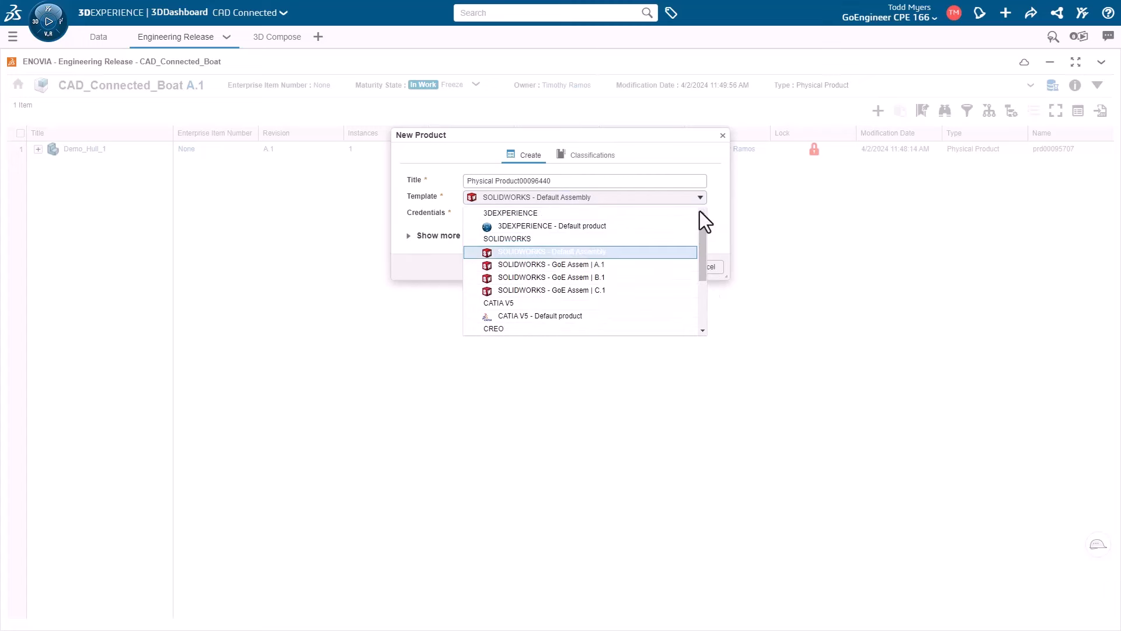
triple_click(546, 181)
type("Demo_Trailer_1")
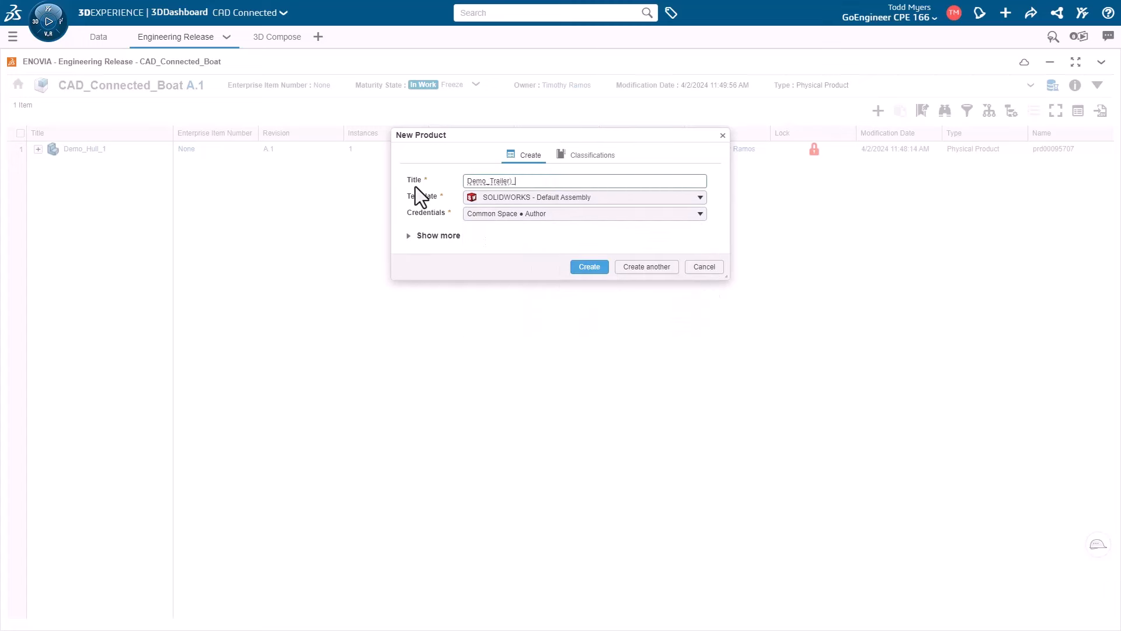
left_click(590, 268)
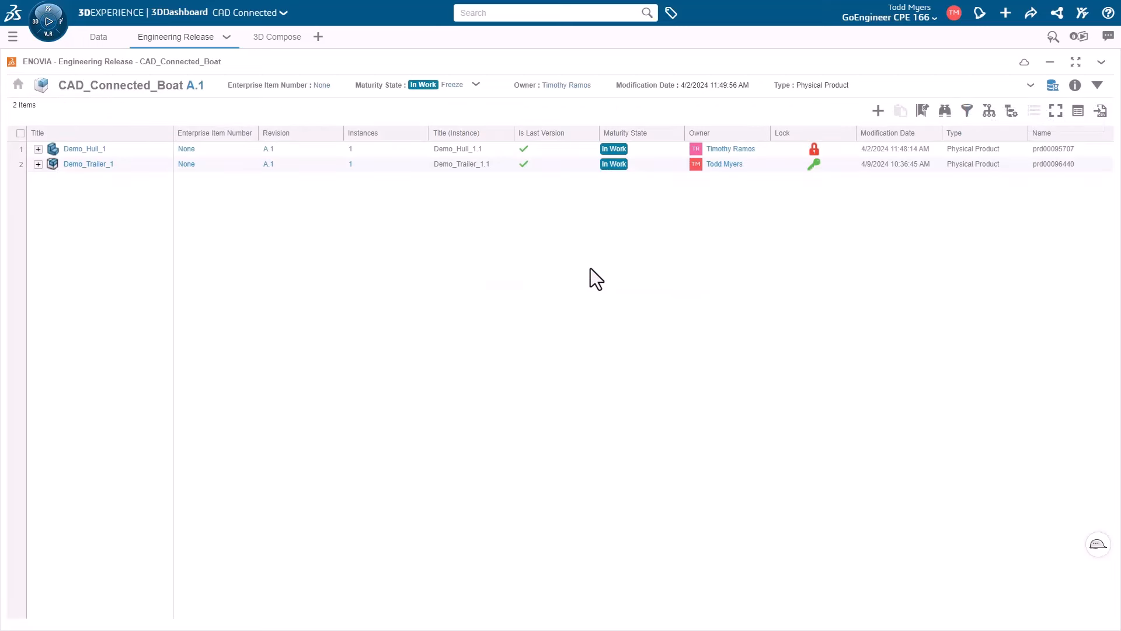
Open Demo_Trailer_1 and add a new part titled Demo_Trailer_Weldment, using the SOLIDWORKS - Default part template
left_click(80, 165)
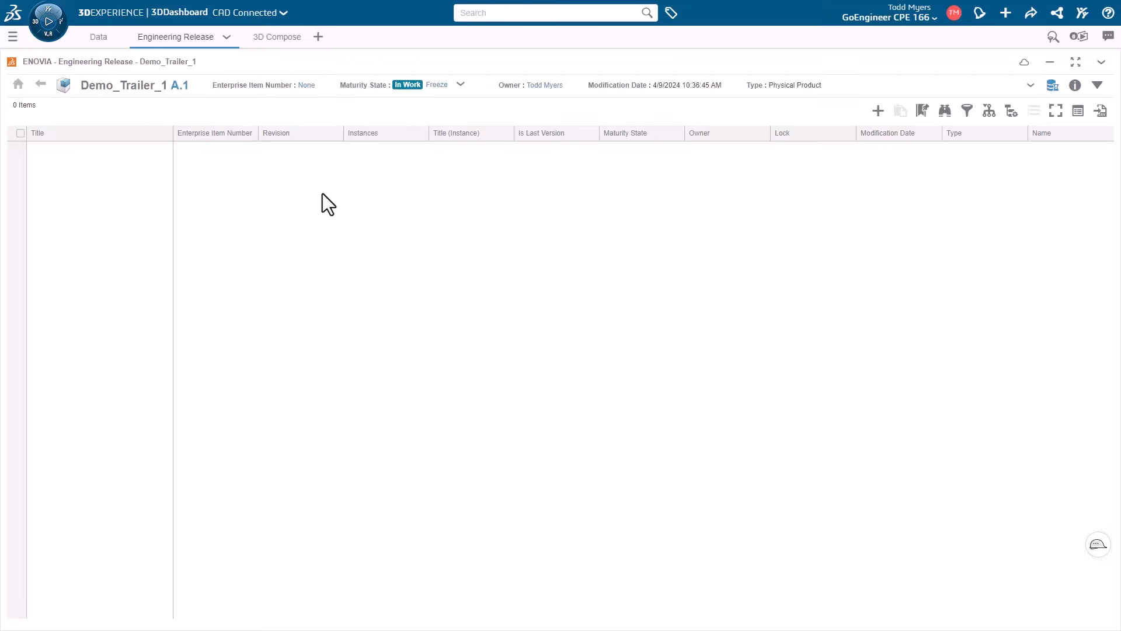
left_click(878, 111)
left_click(905, 169)
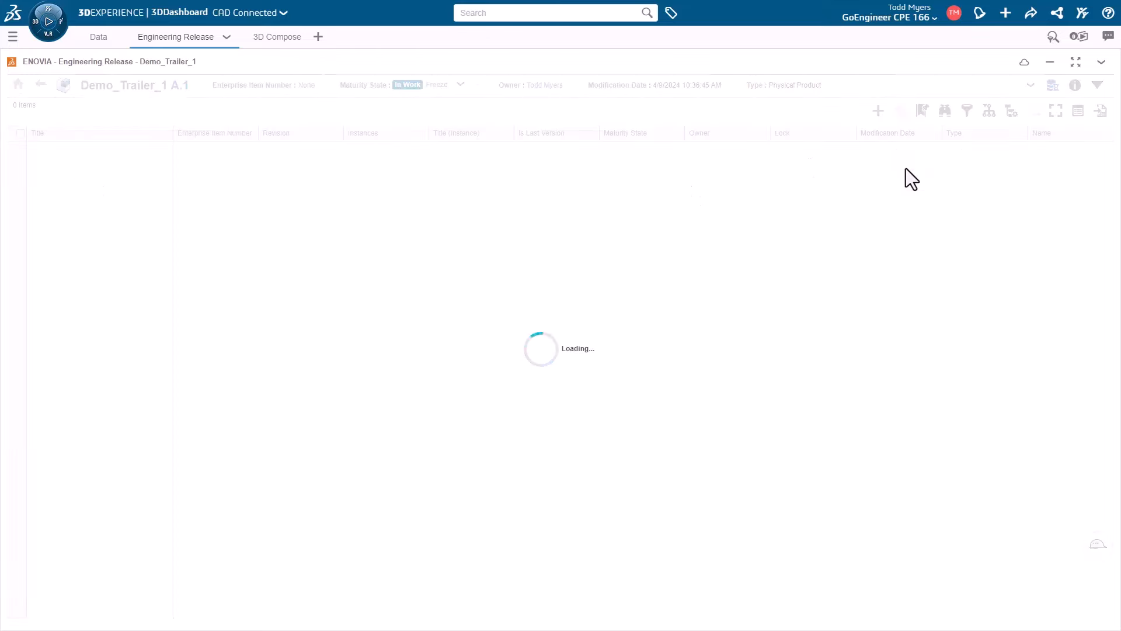
left_click(700, 196)
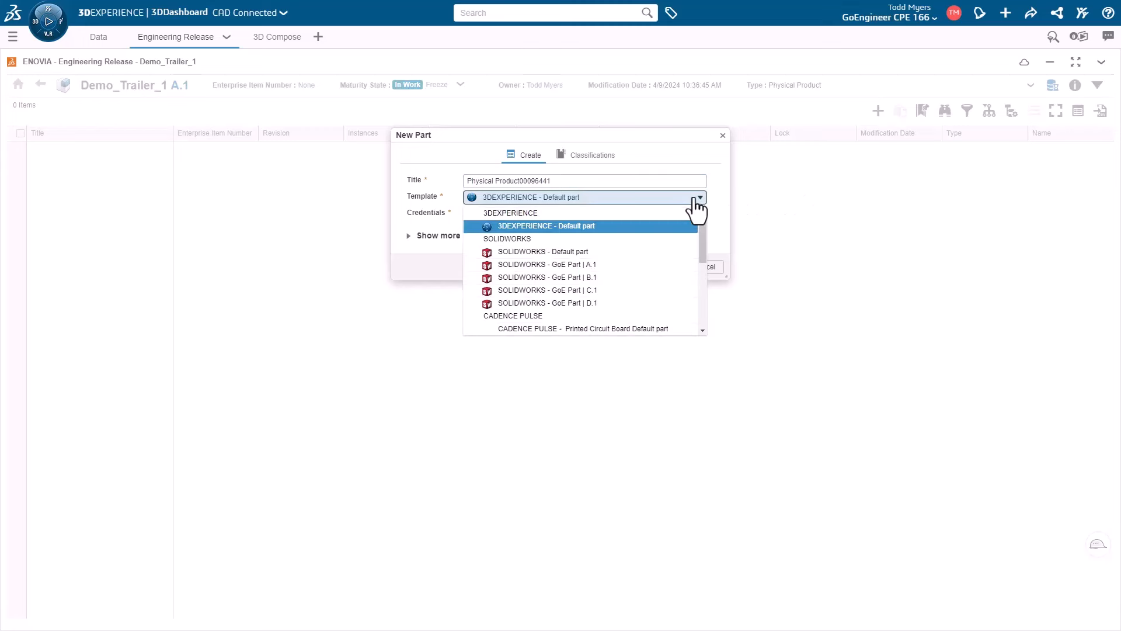
left_click(545, 252)
left_click(562, 181)
left_click_drag(563, 181, 376, 173)
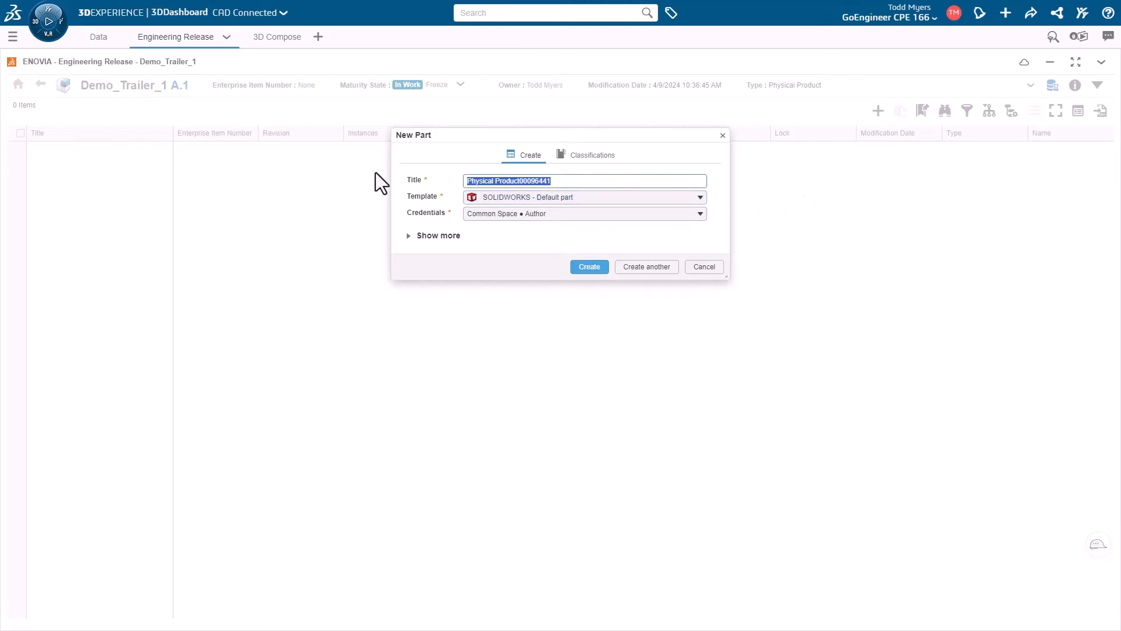
type("Demo_Trailer)_Weldment")
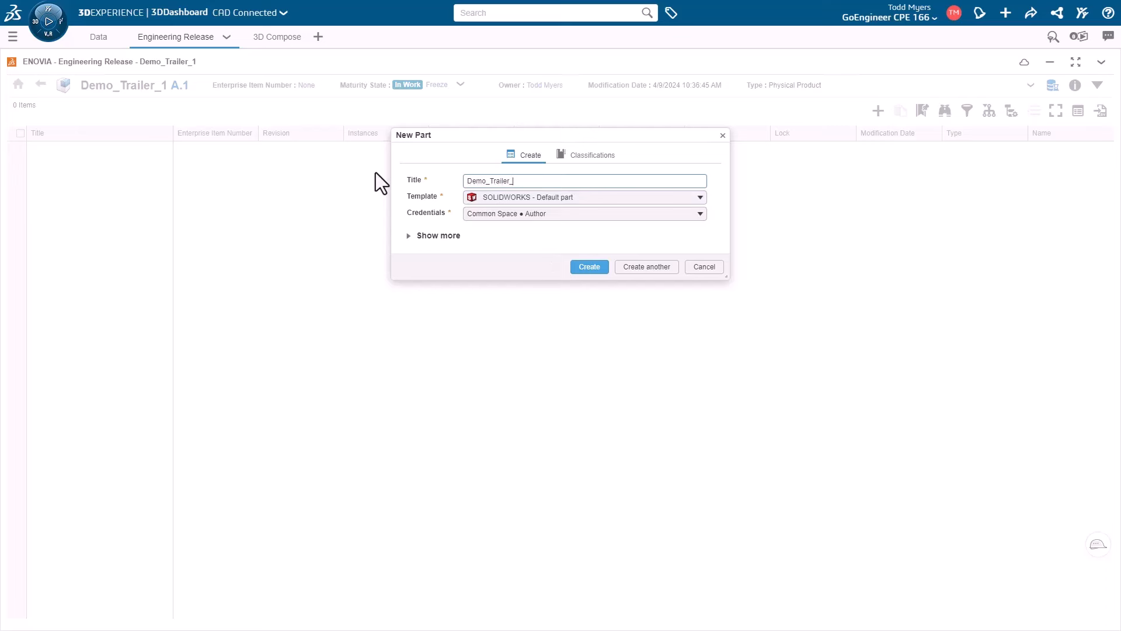
left_click(590, 267)
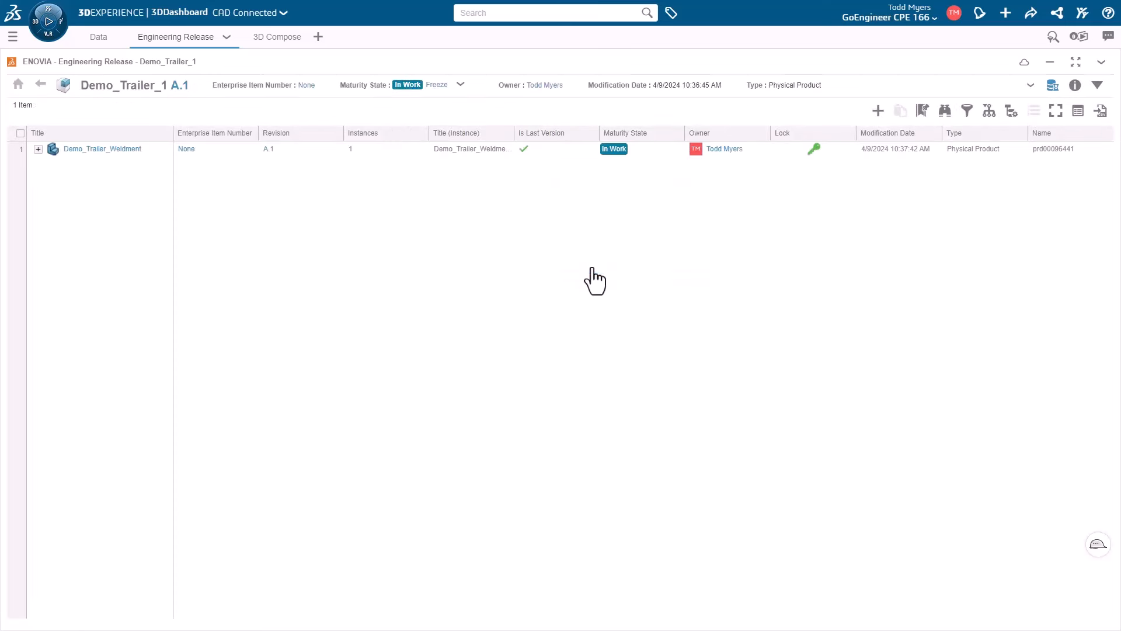
Return to the CAD_Connected_Boat structure and open the product with Design with SOLIDWORKS
left_click(40, 84)
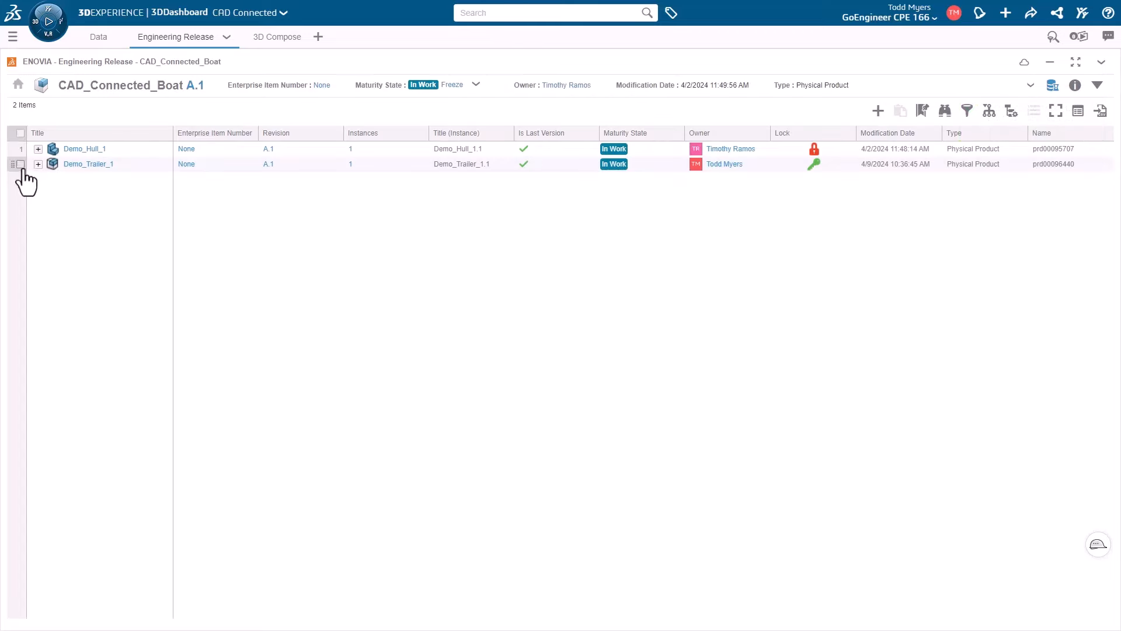
left_click(38, 164)
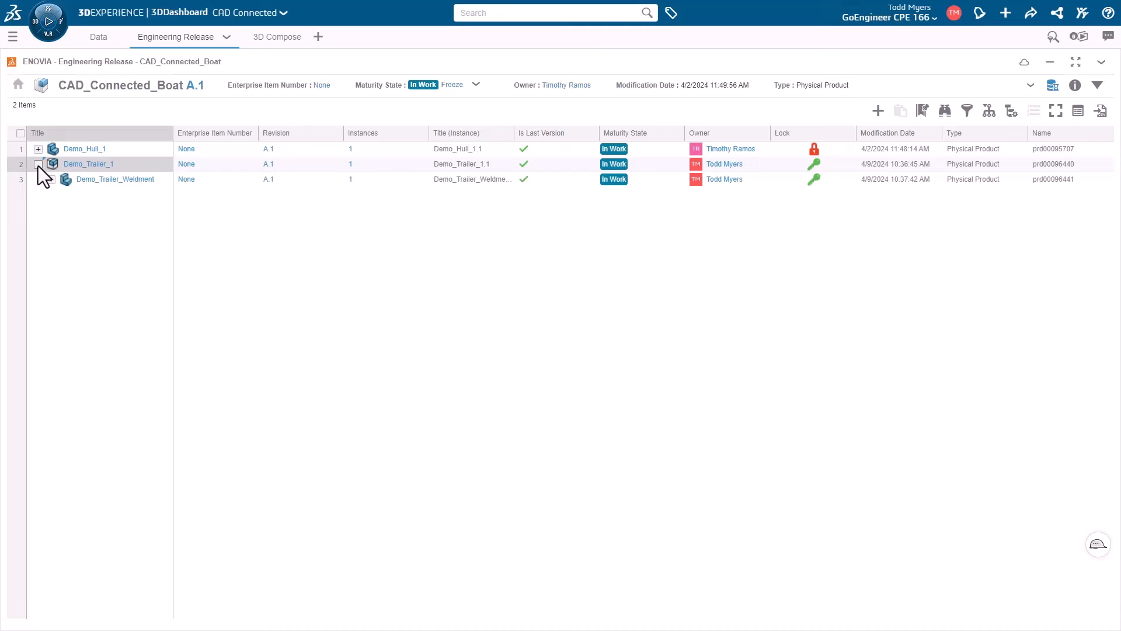
left_click(38, 164)
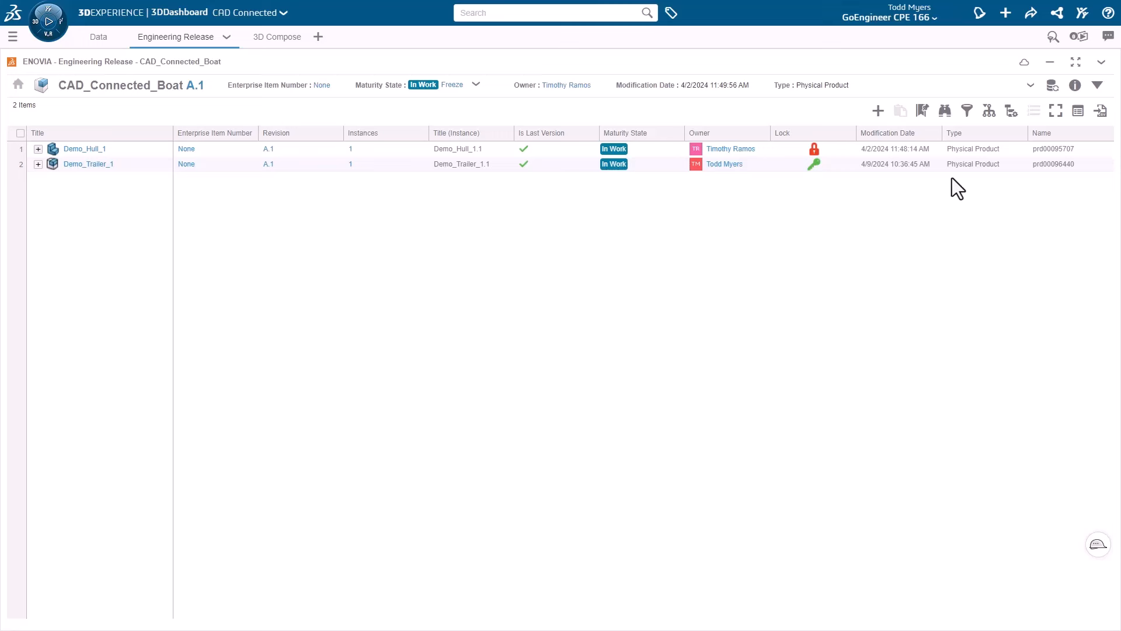
left_click(1030, 87)
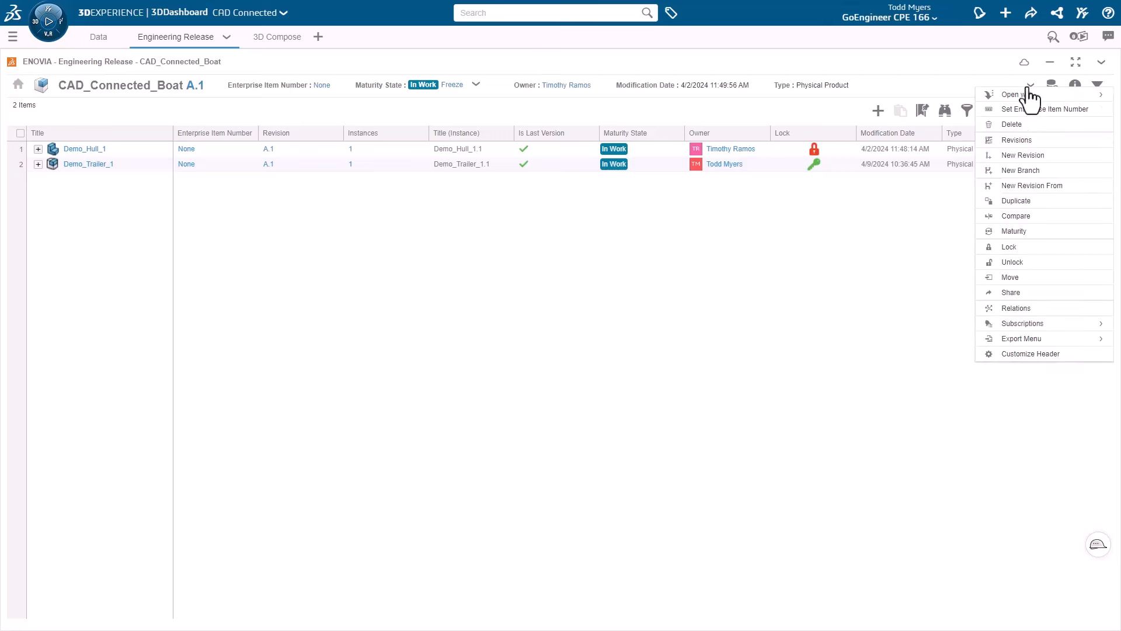
mouse_move(1030, 92)
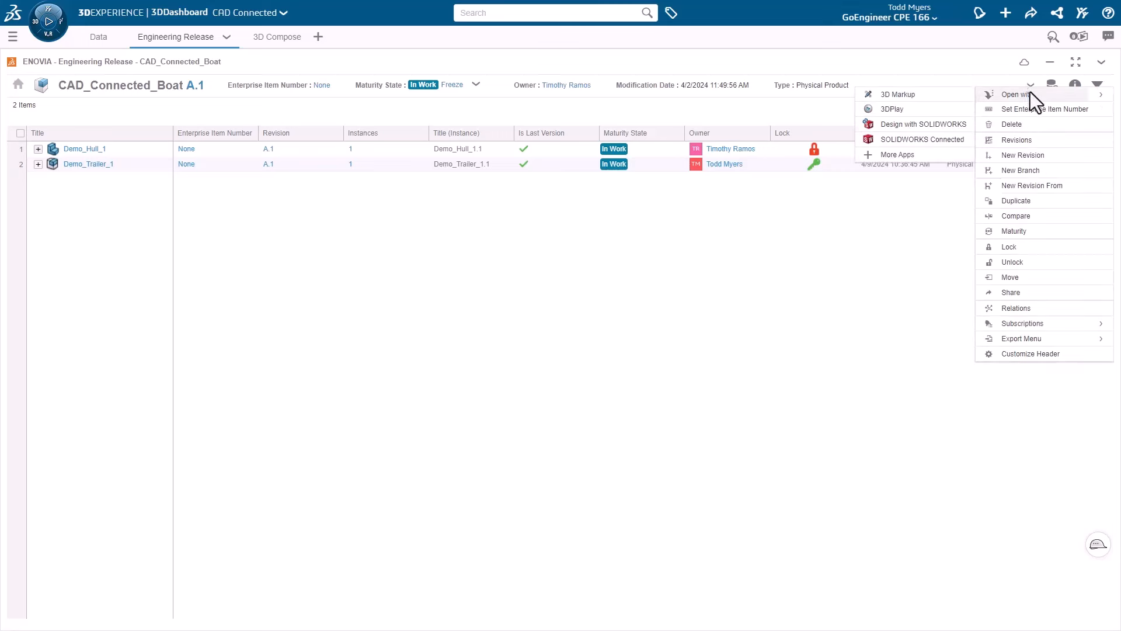
left_click(958, 123)
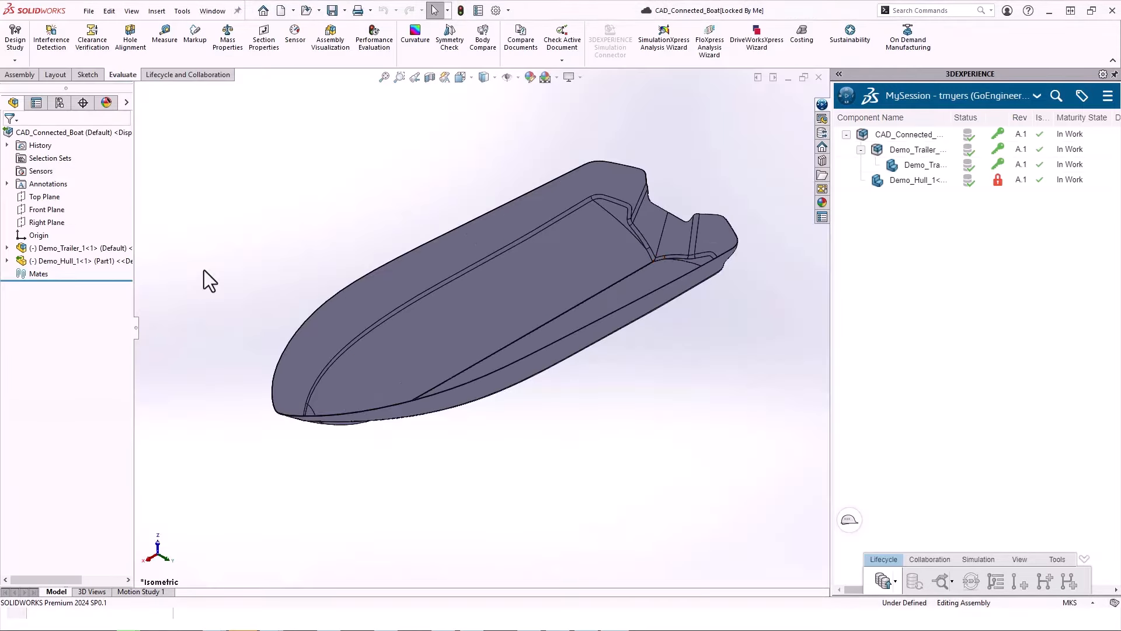
Examine the structure of CAD_Connected_Boat, including the Demo_Trailer_1 subassembly, its Demo_Trailer_Weldment part and their default planes
left_click(73, 134)
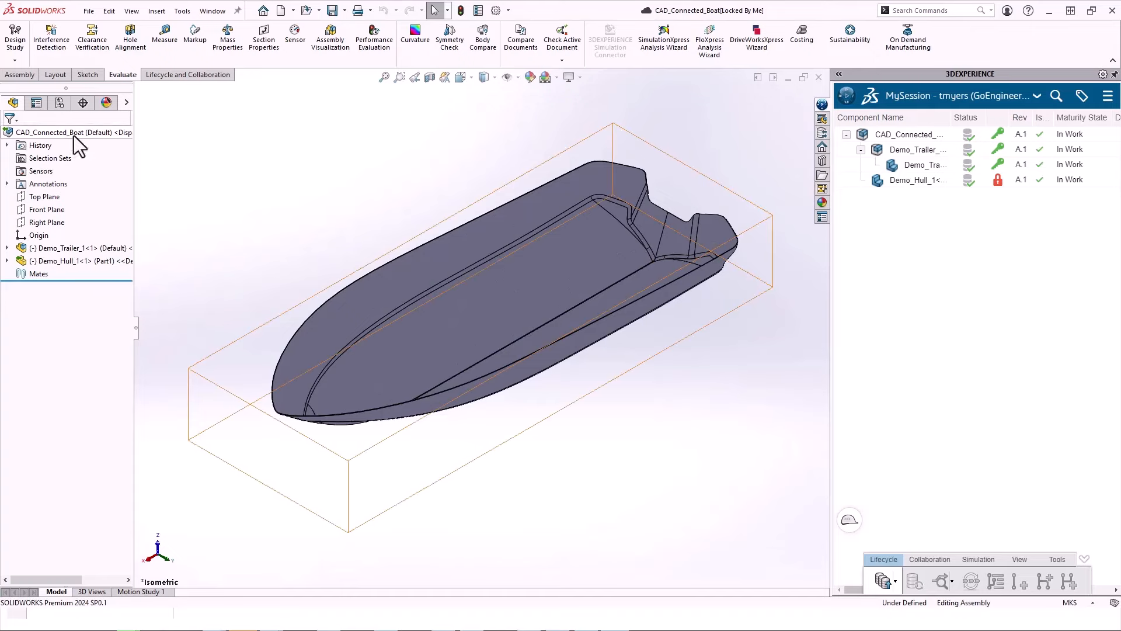
left_click(81, 264)
left_click(143, 258)
left_click(71, 252)
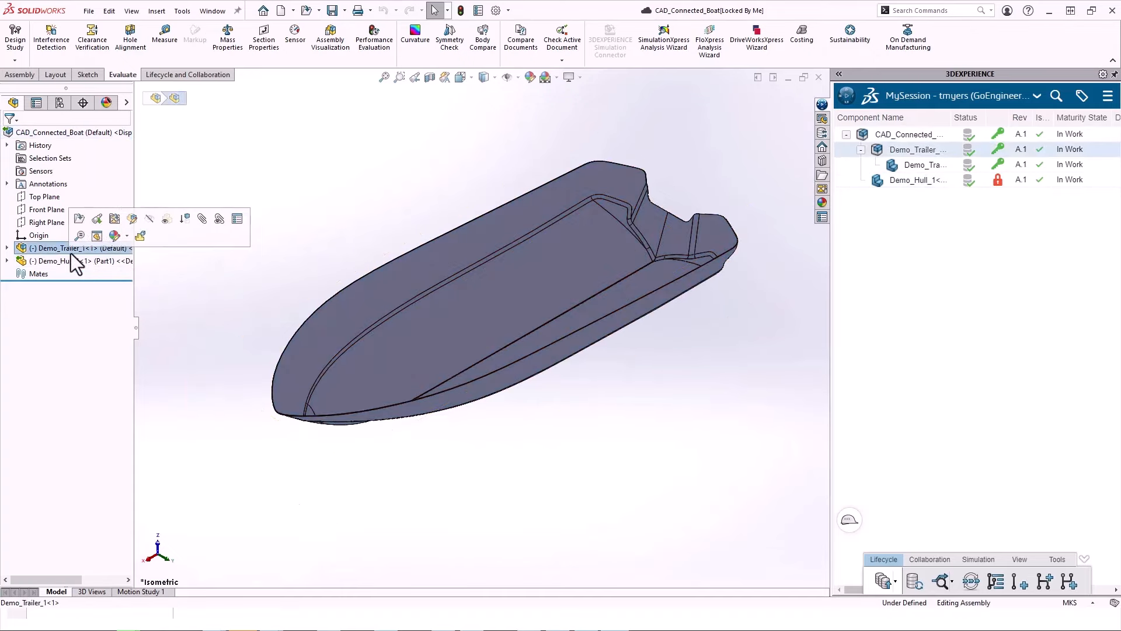
left_click(7, 247)
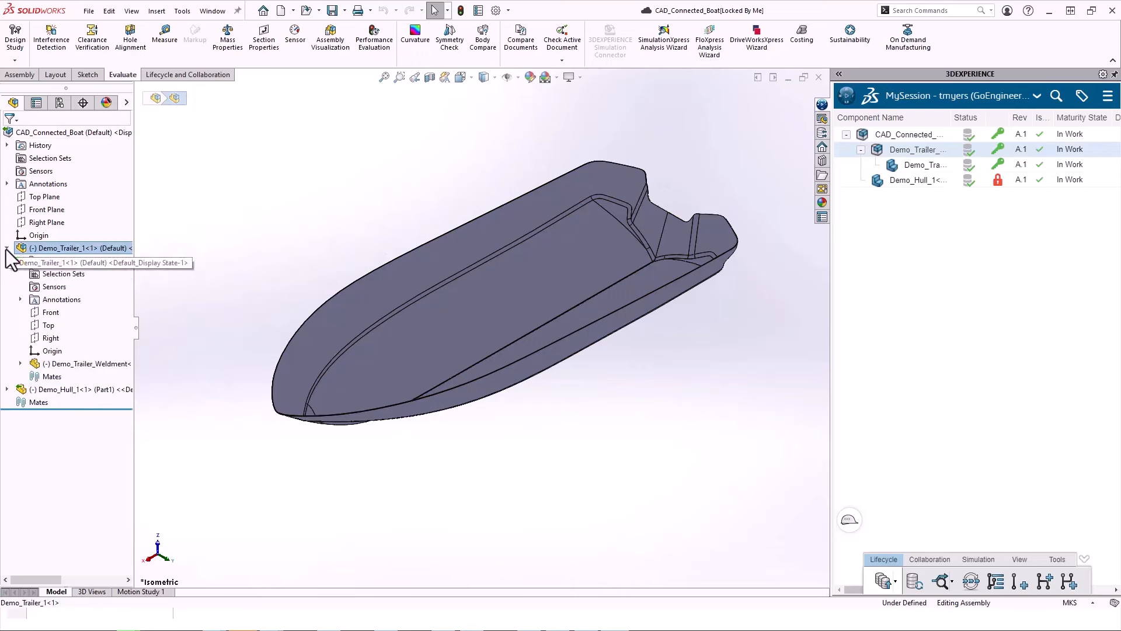
left_click(85, 364)
left_click(20, 363)
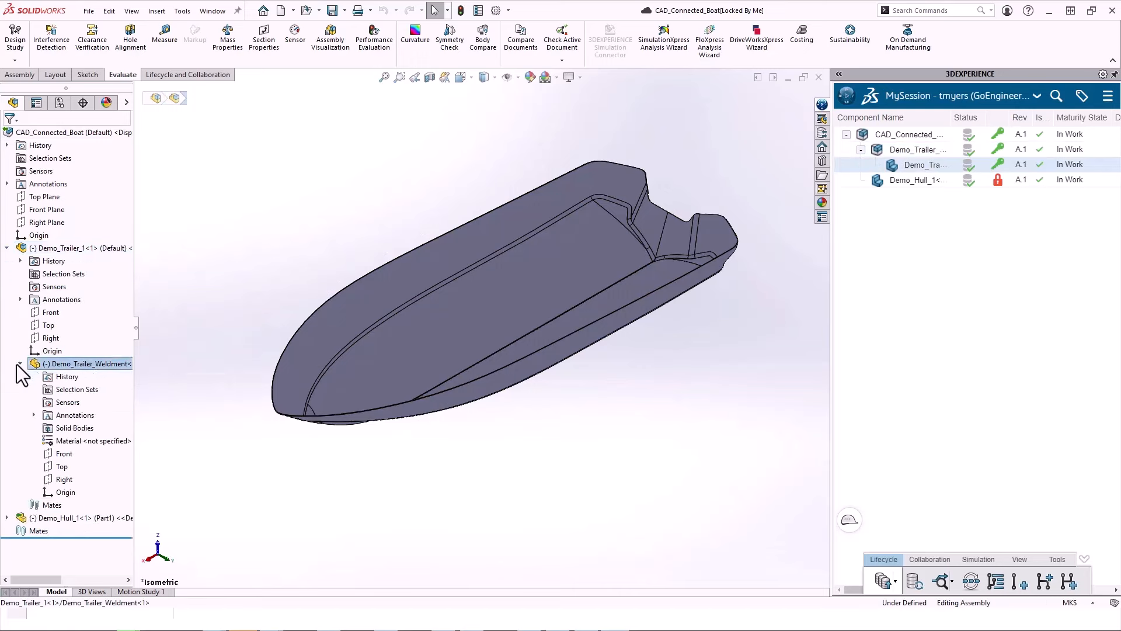
left_click(51, 313)
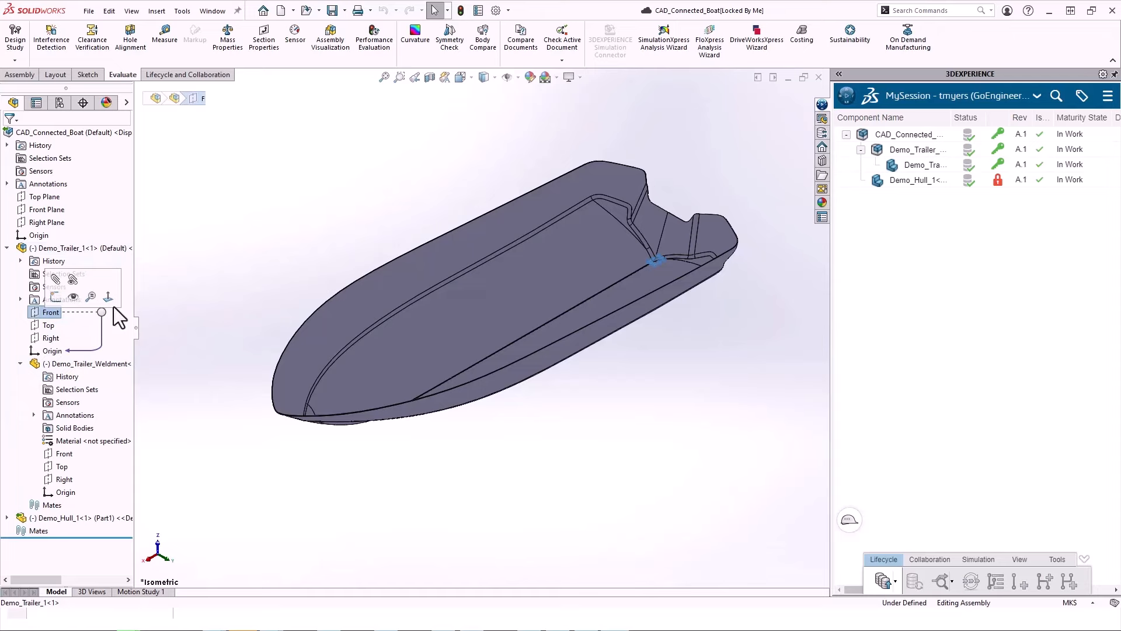
Open the Demo_Trailer_1 subassembly in its own window and change the up axis of its view orientation
left_click(81, 251)
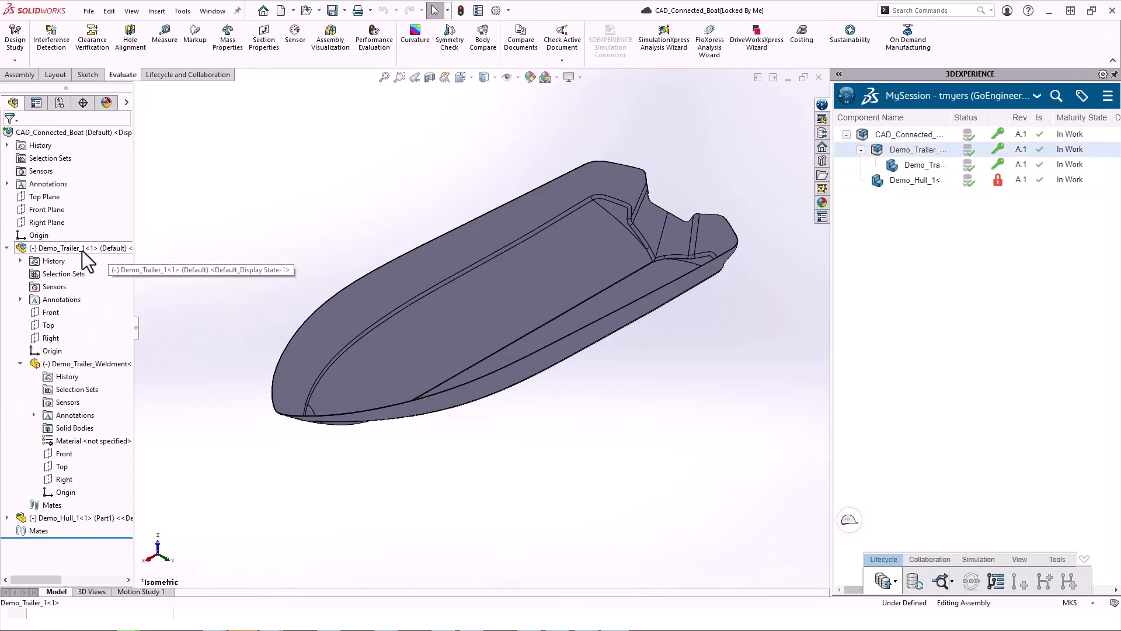
right_click(82, 250)
left_click(92, 157)
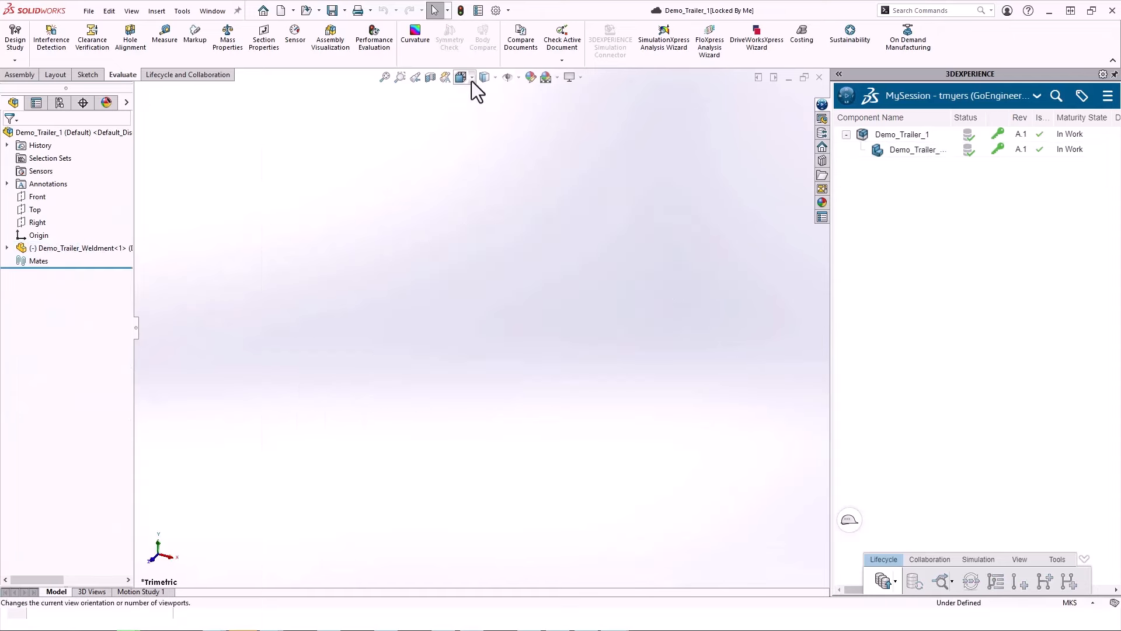
left_click(471, 80)
left_click(534, 92)
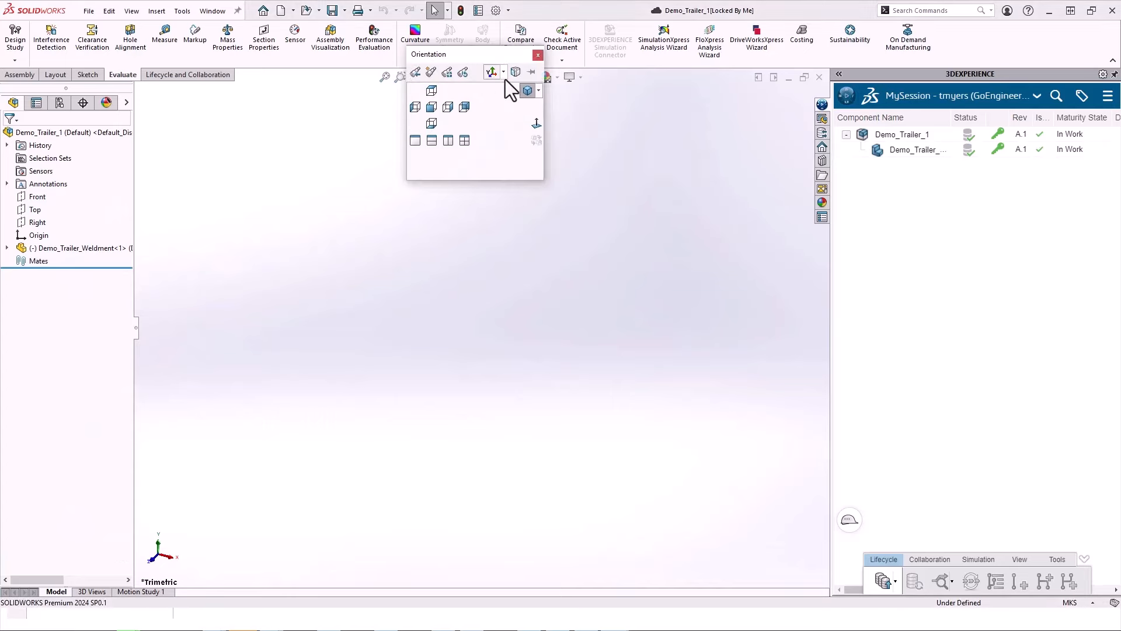
left_click(504, 73)
left_click(509, 104)
left_click(588, 319)
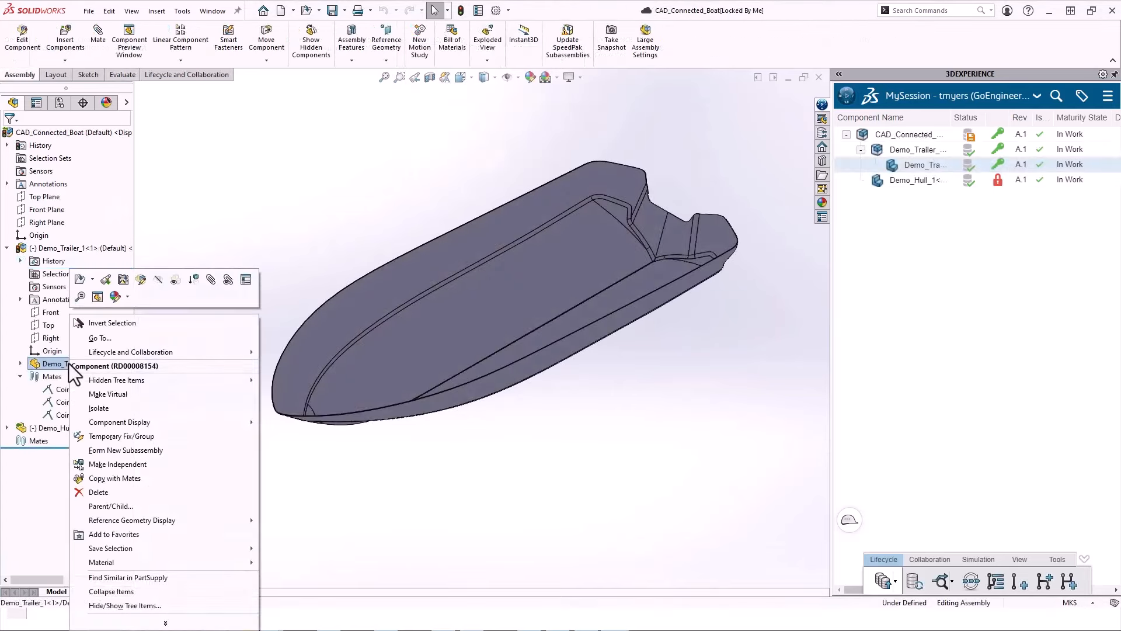
Edit Demo_Trailer_Weldment in the context of CAD_Connected_Boat and create a surface offset .5" from four faces of the Demo_Hull_1 hull
left_click(140, 279)
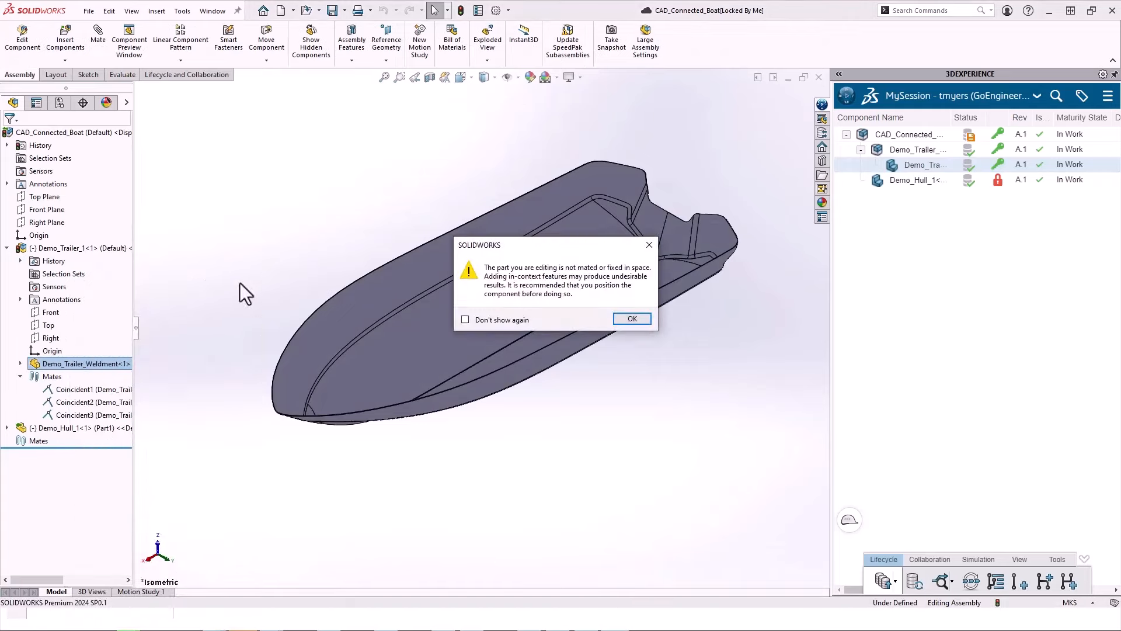
key("Return")
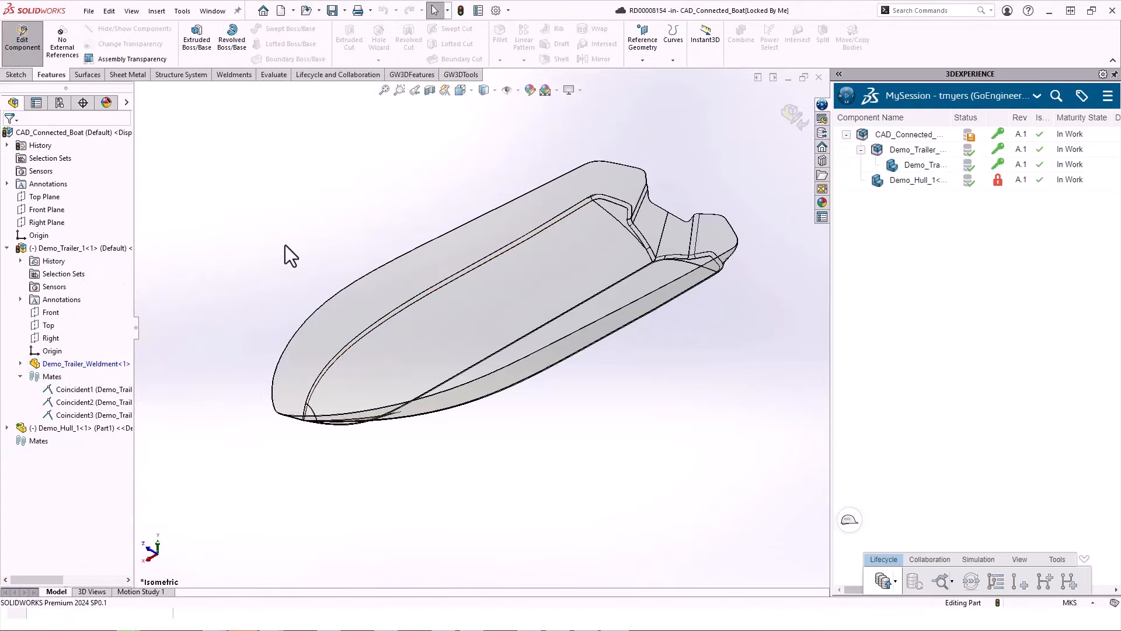
left_click(479, 388)
middle_click_drag(417, 388, 412, 284)
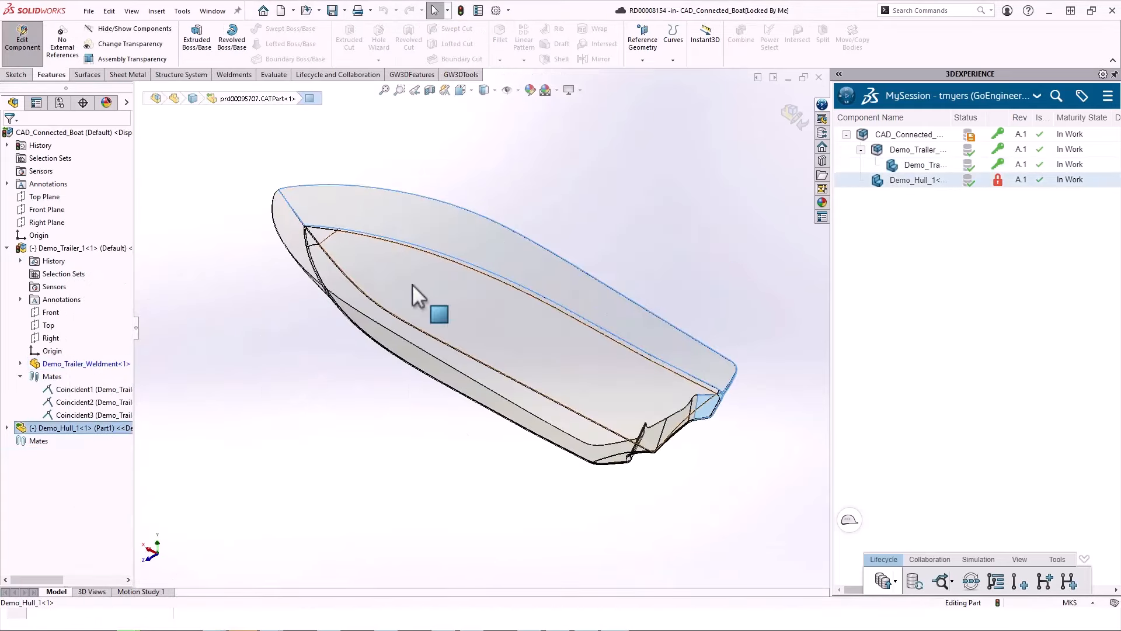
left_click(292, 239)
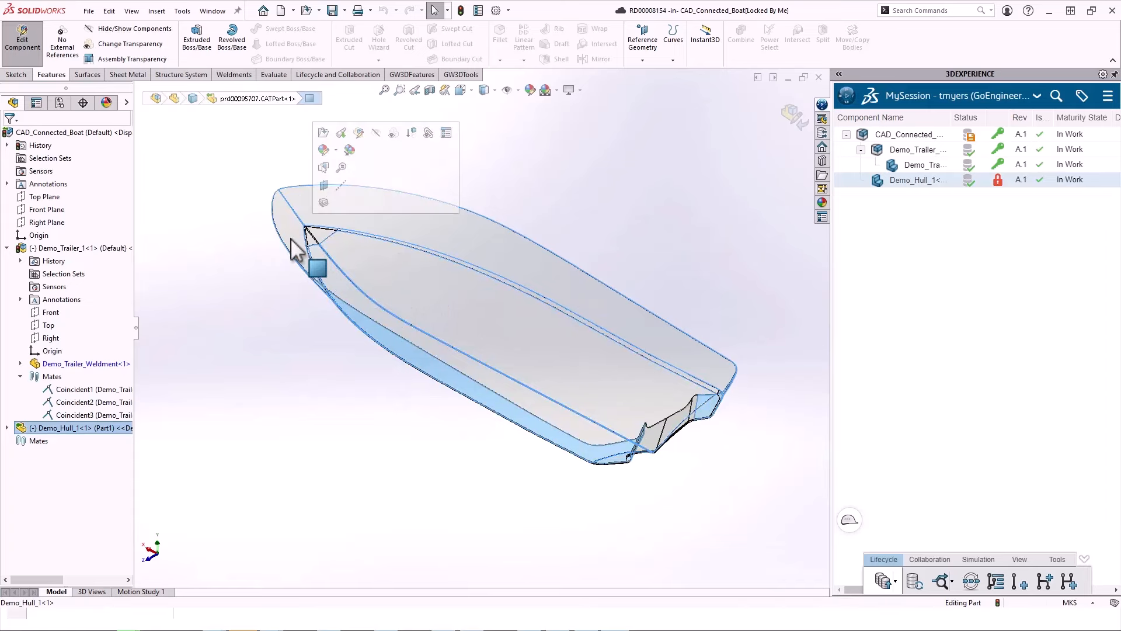
left_click(85, 75)
left_click(464, 44)
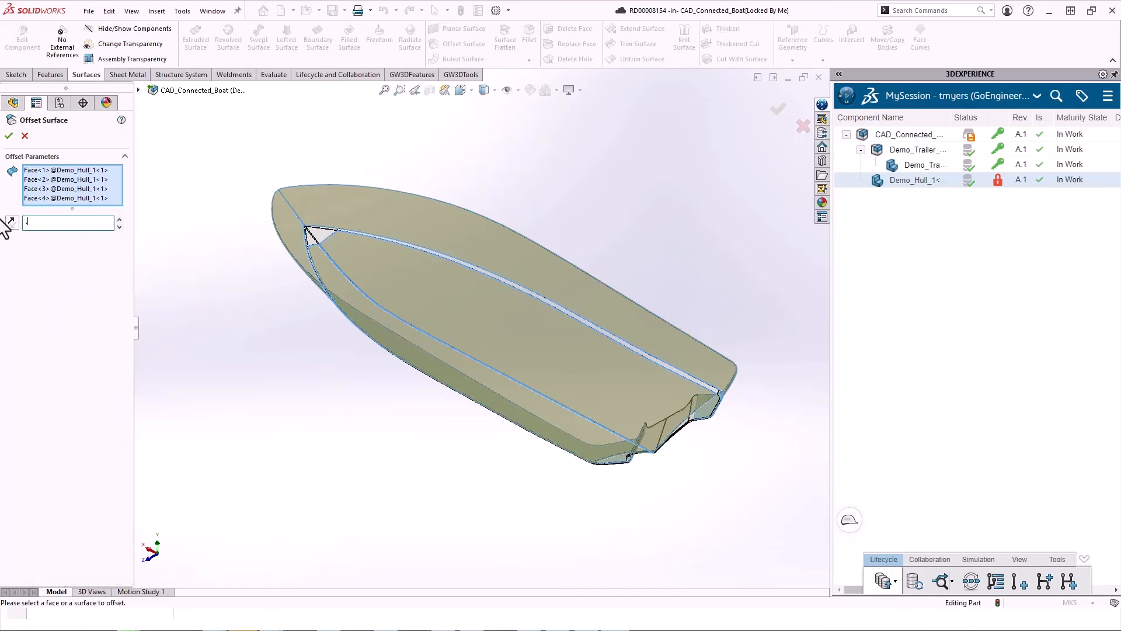
type(".5\"")
key("Return")
middle_click_drag(168, 158, 181, 306)
scroll(381, 393, "down", 8)
middle_click_drag(268, 379, 296, 280)
scroll(533, 280, "up", 10)
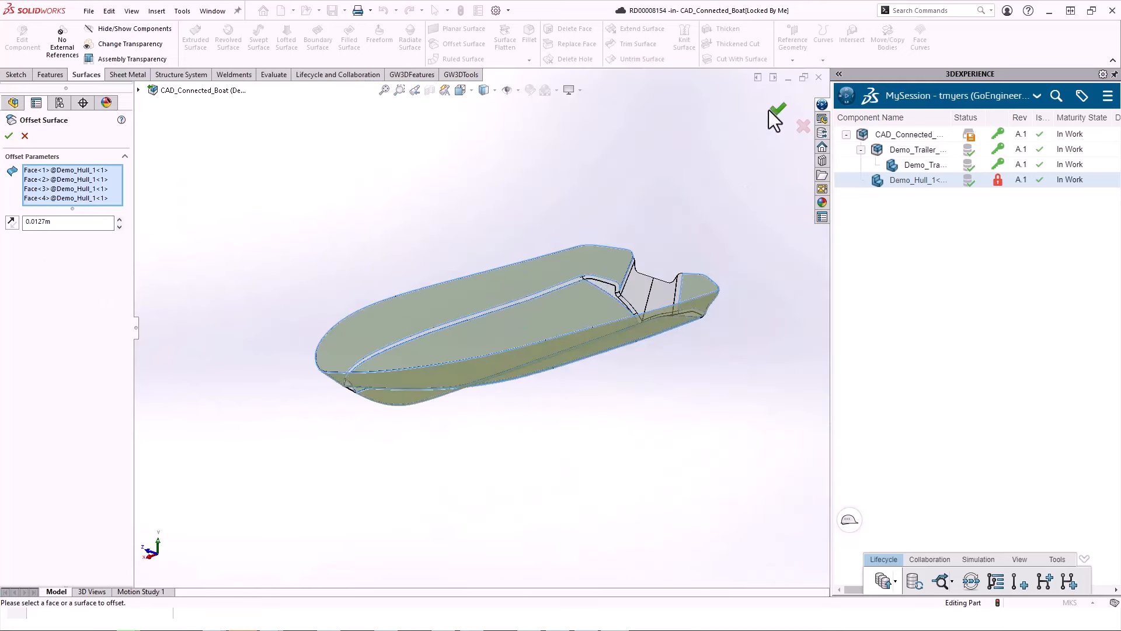
left_click(771, 111)
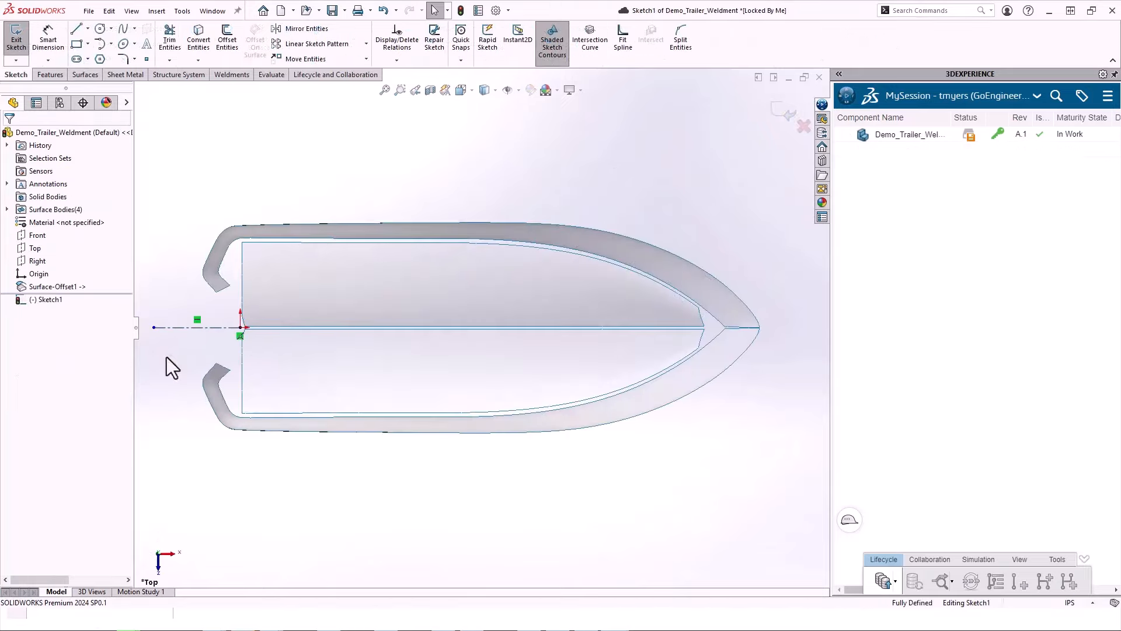
Begin the trailer frame outline in the top-view sketch with a line starting vertically in line with the origin, about 55 in away
key("l")
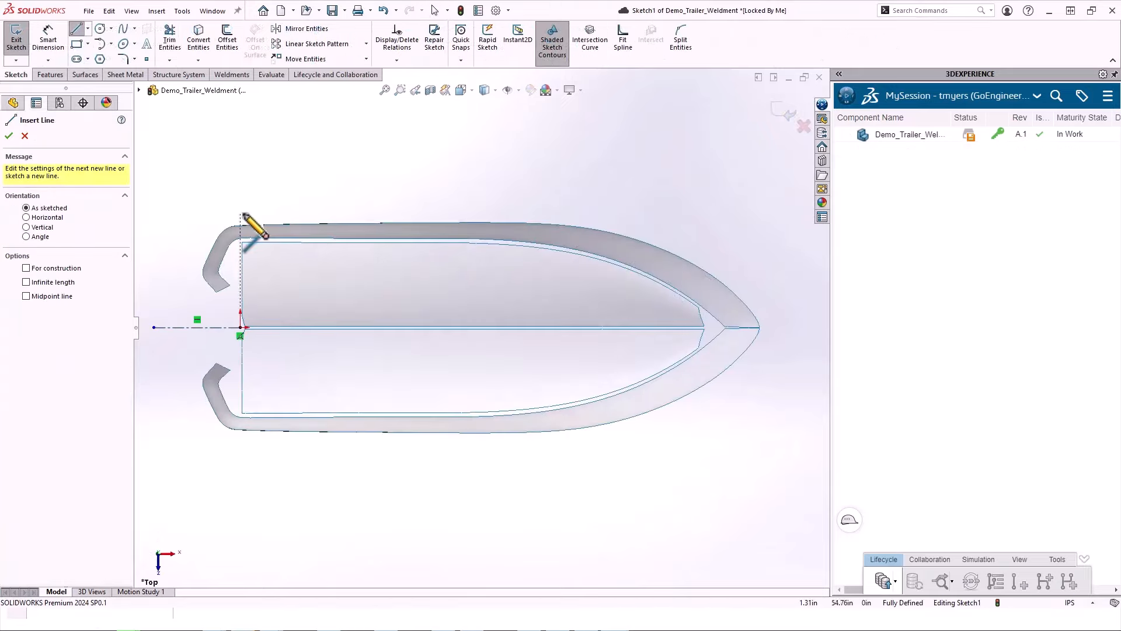
left_click(240, 214)
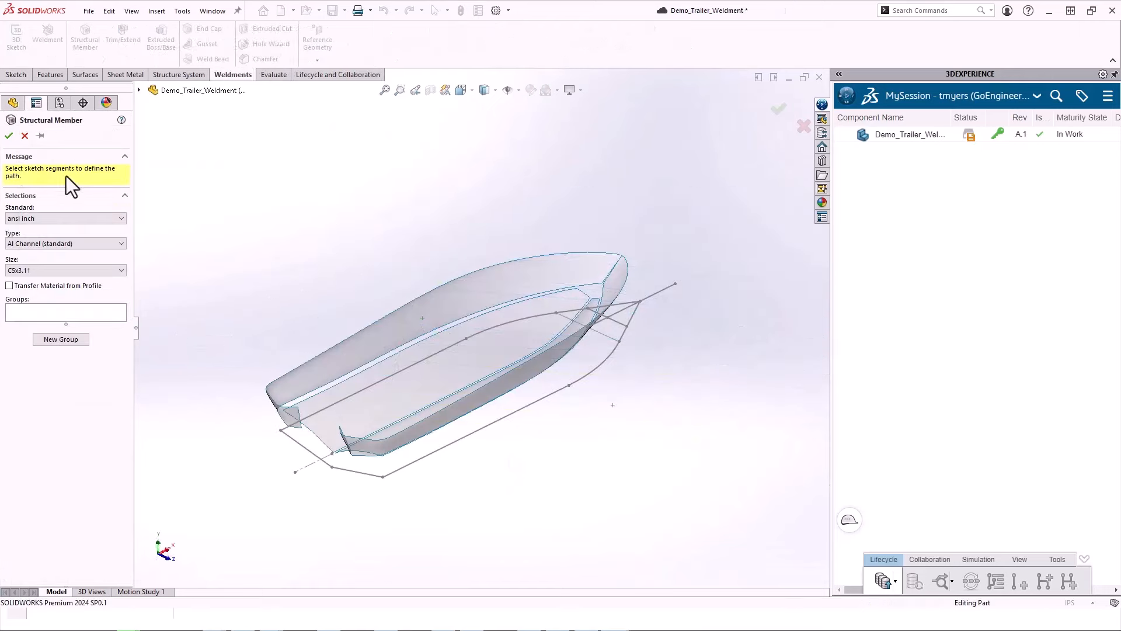
Apply an ansi inch Al I Beam (standard) I5x3.43 structural member to the trailer frame sketch, starting with the tongue line, and locate its profile
left_click(66, 242)
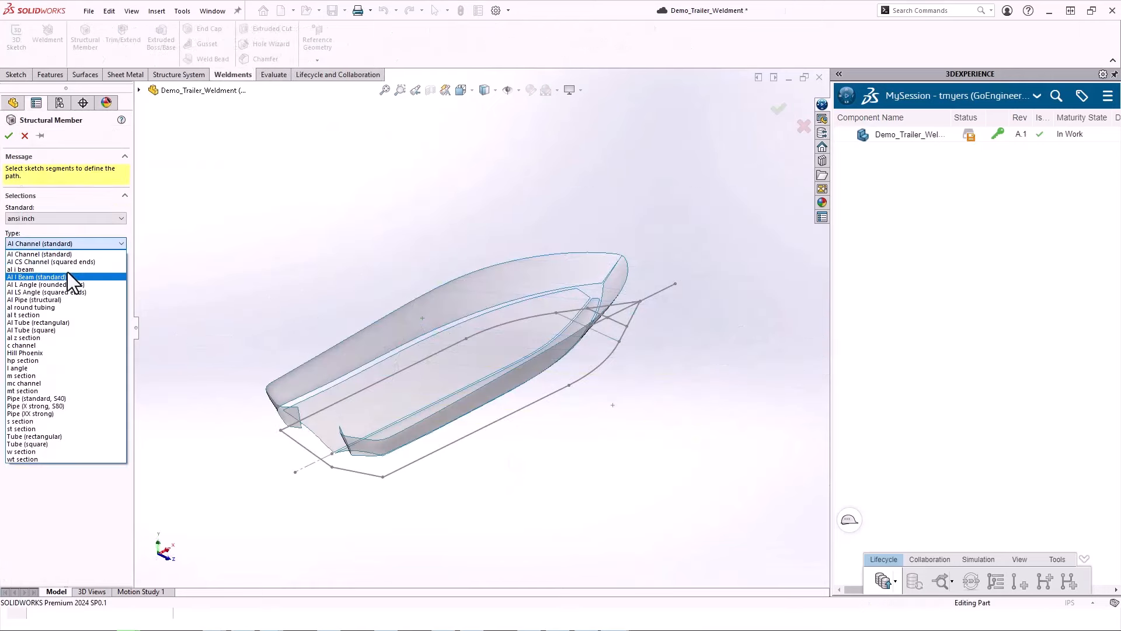
left_click(68, 272)
left_click(68, 271)
left_click(54, 321)
left_click(657, 293)
left_click(60, 576)
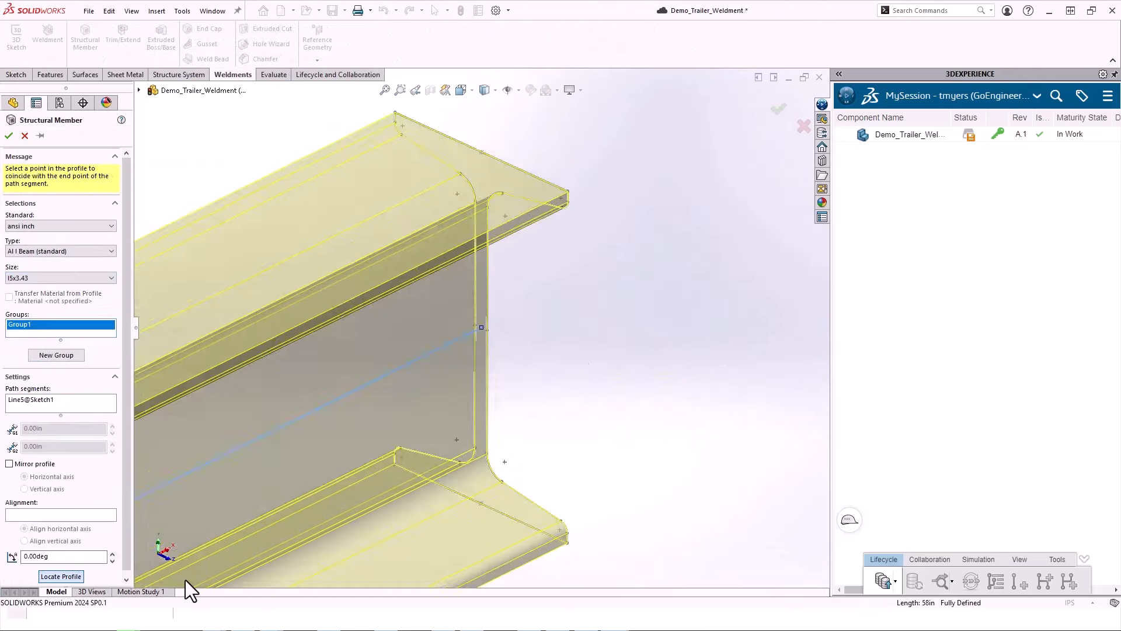
left_click(79, 367)
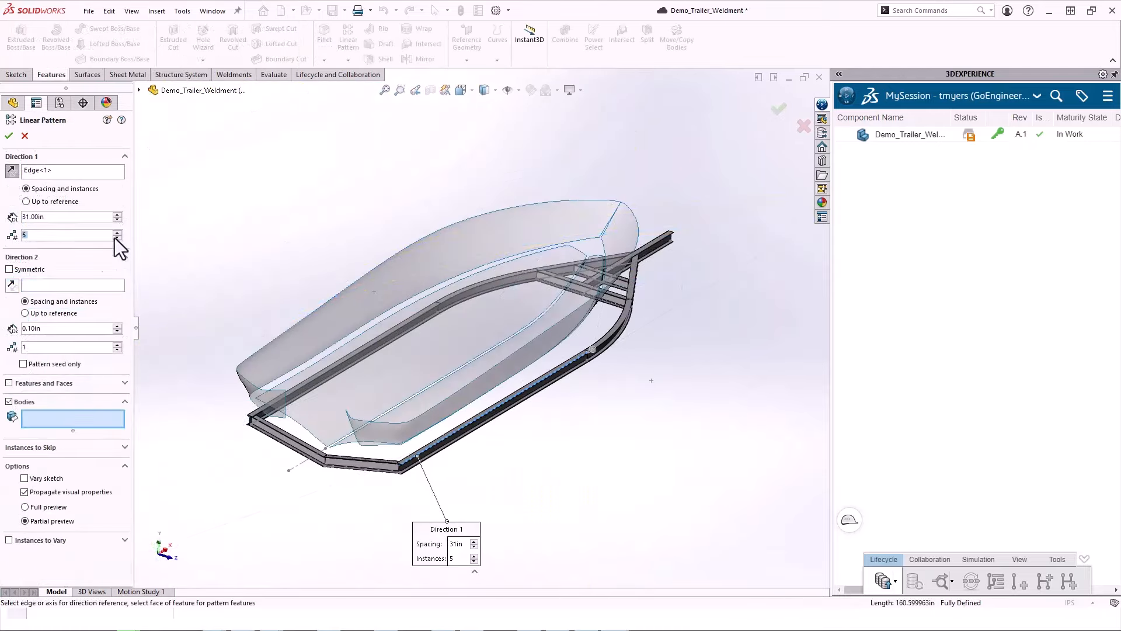
Linear-pattern the rear cross-member bodies along the frame's side rail with 31 in spacing and 5 instances
left_click(292, 453)
left_click(313, 465)
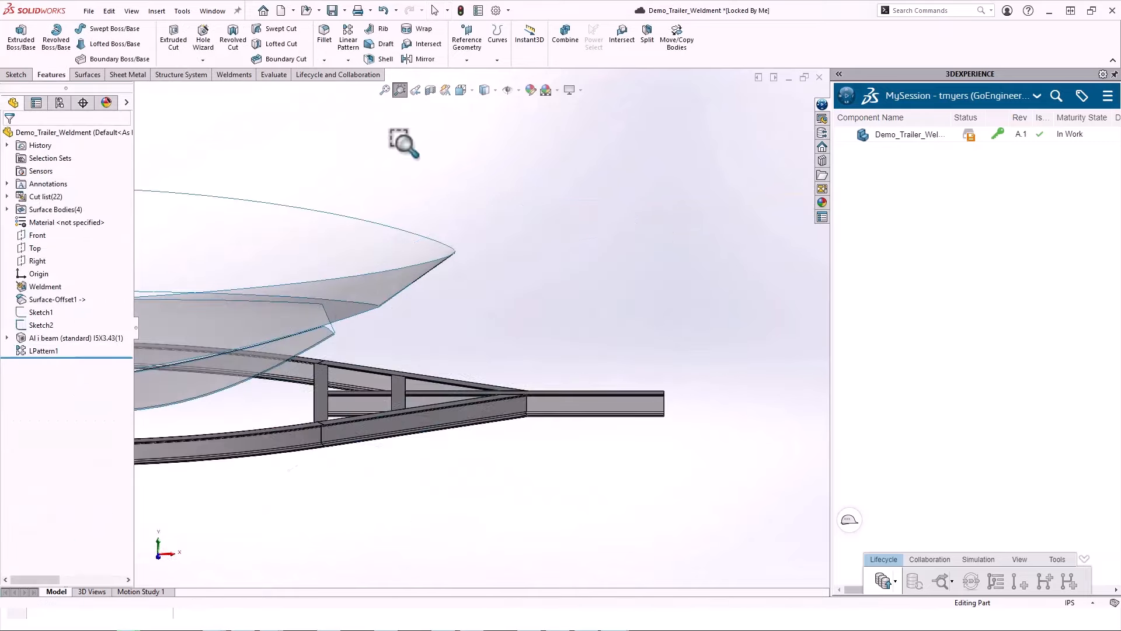
Sketch the bow post above the trailer tongue on the Front plane and build it from Al Tube (square) 3 SQ x .1875 Wall structural members
left_click(37, 234)
left_click(47, 223)
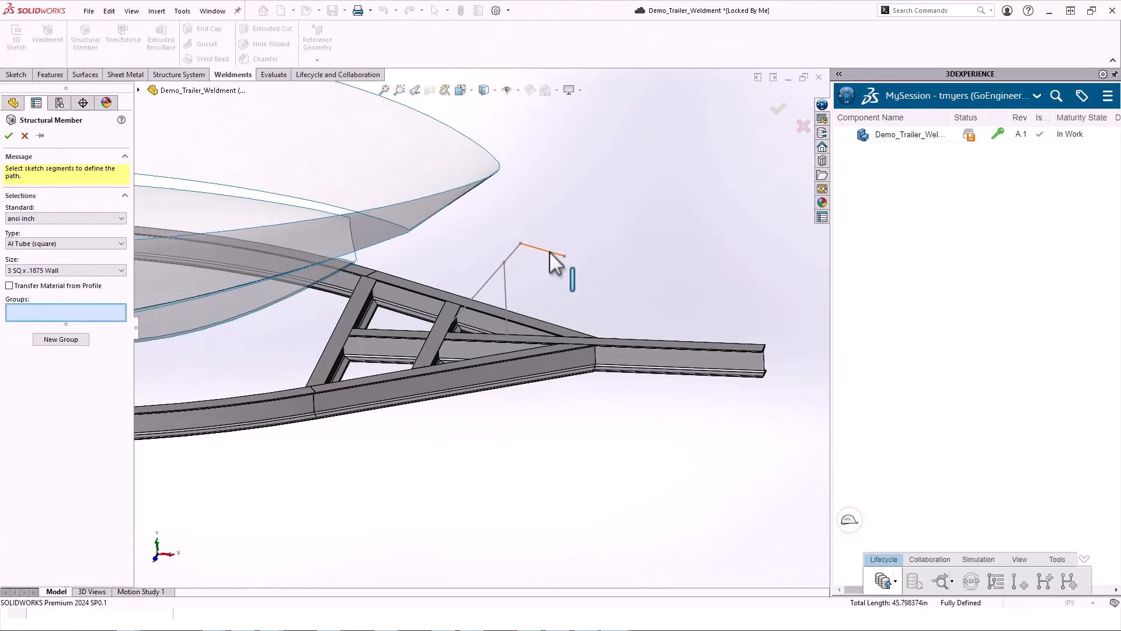
left_click(549, 251)
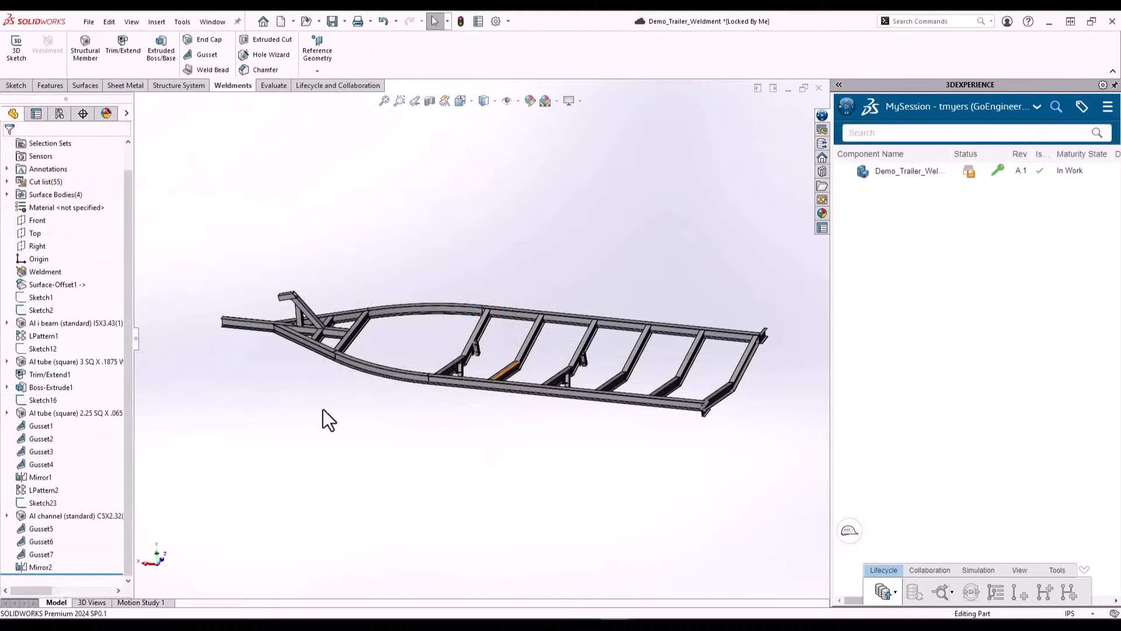
Expand the trailer weldment's cut list, then save the Demo_Trailer_1 assembly to 3DEXPERIENCE
left_click(7, 182)
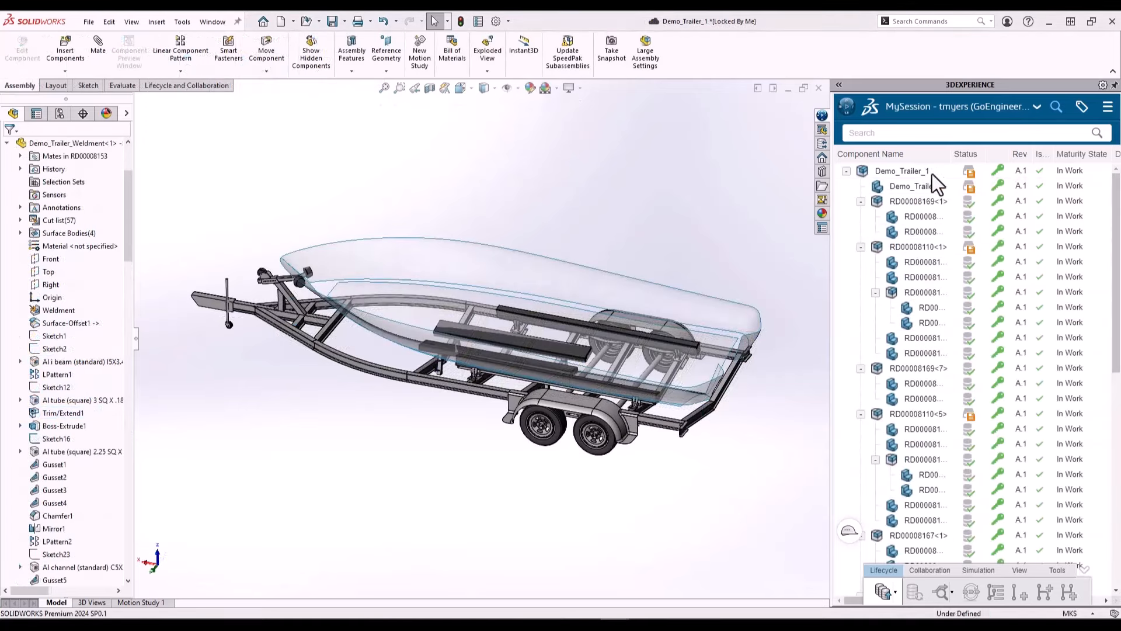
right_click(901, 170)
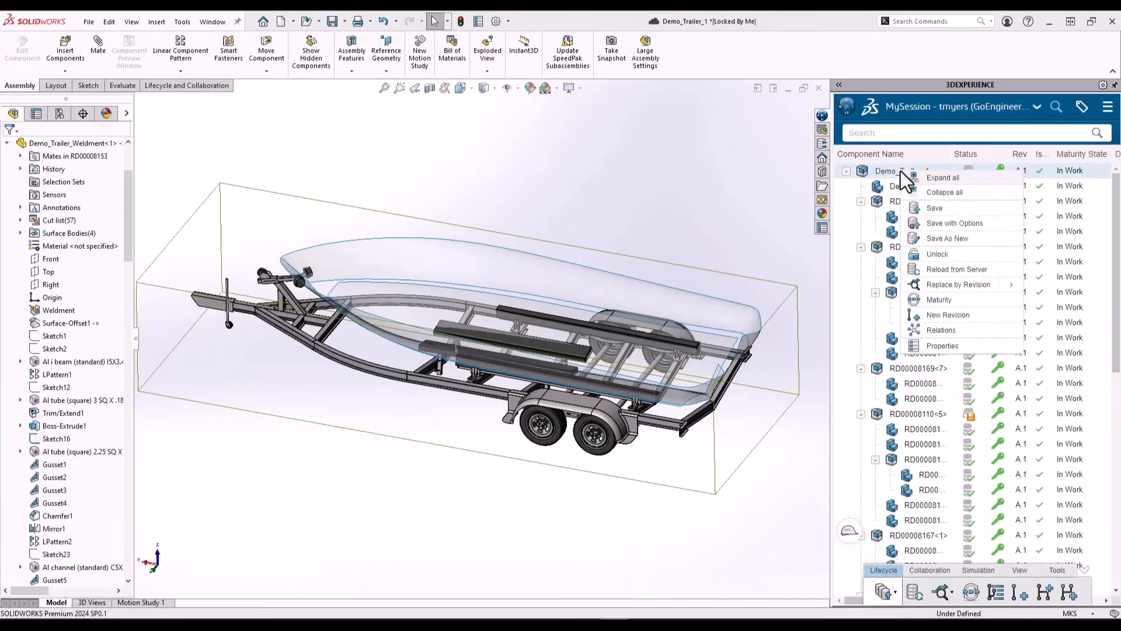
left_click(935, 208)
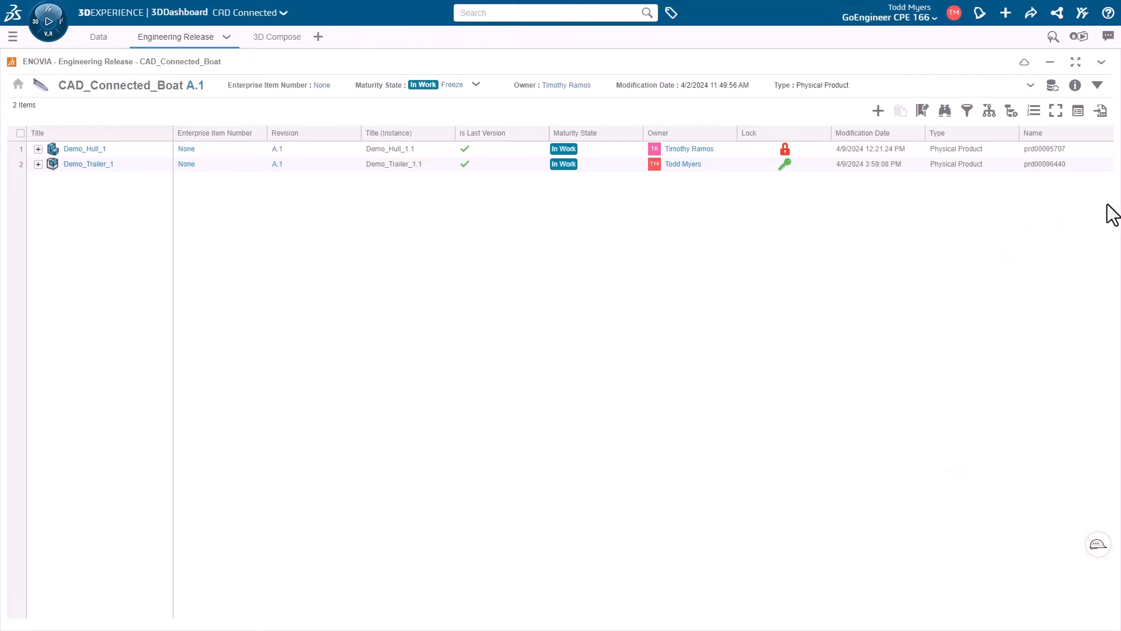
Switch to the 3DDashboard, refresh the CAD_Connected_Boat structure in Engineering Release and load the product into 3D Compose
left_click(1102, 62)
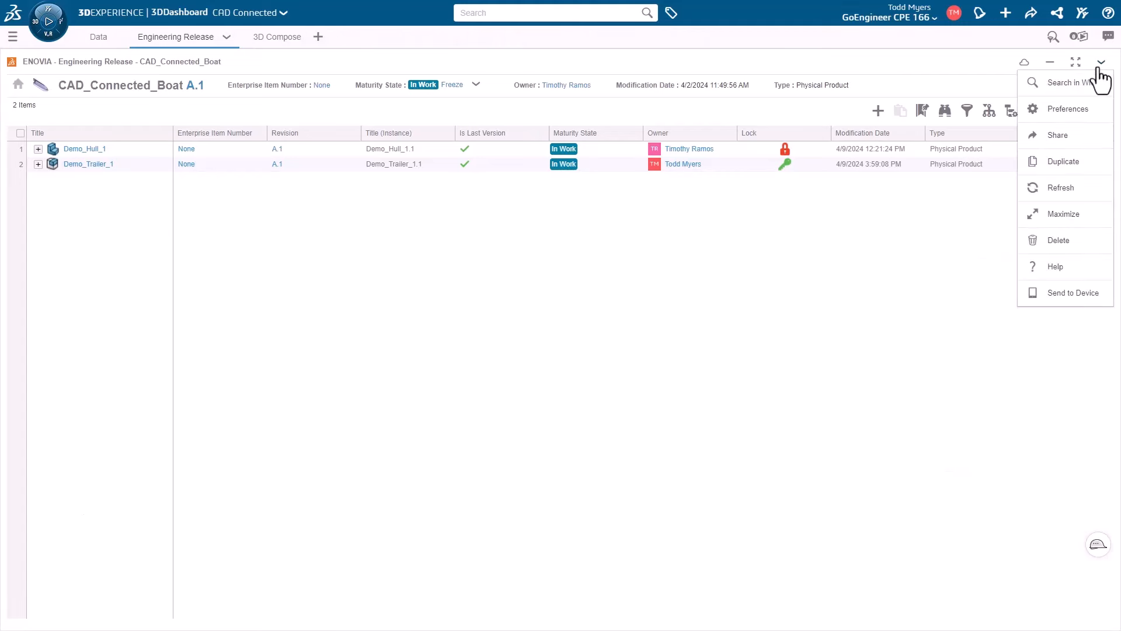
left_click(1079, 201)
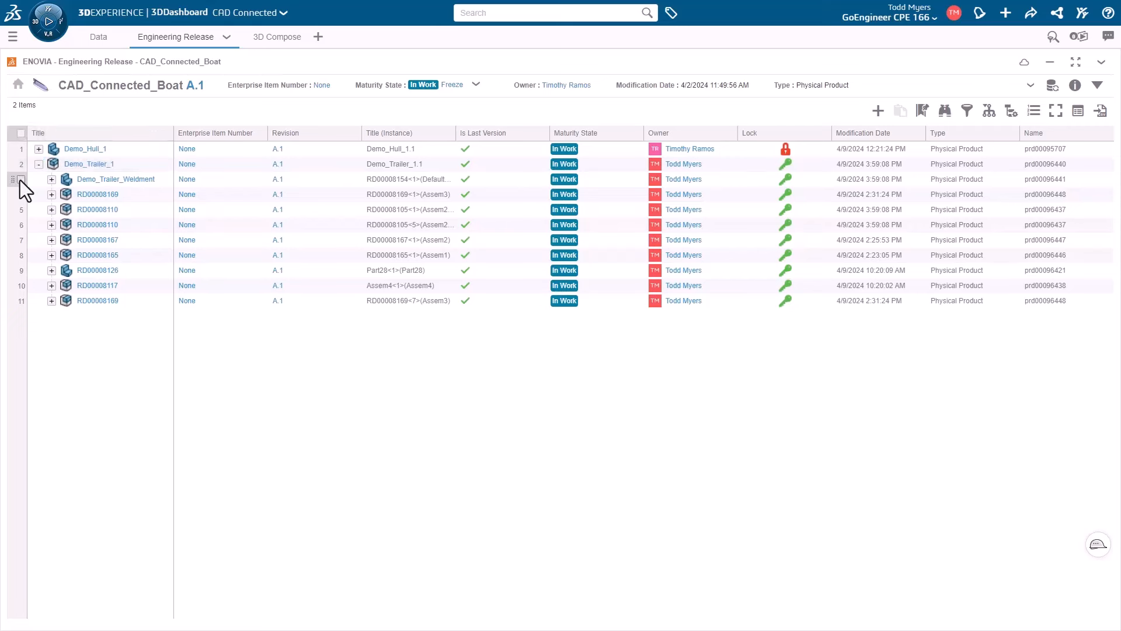
left_click_drag(188, 87, 492, 348)
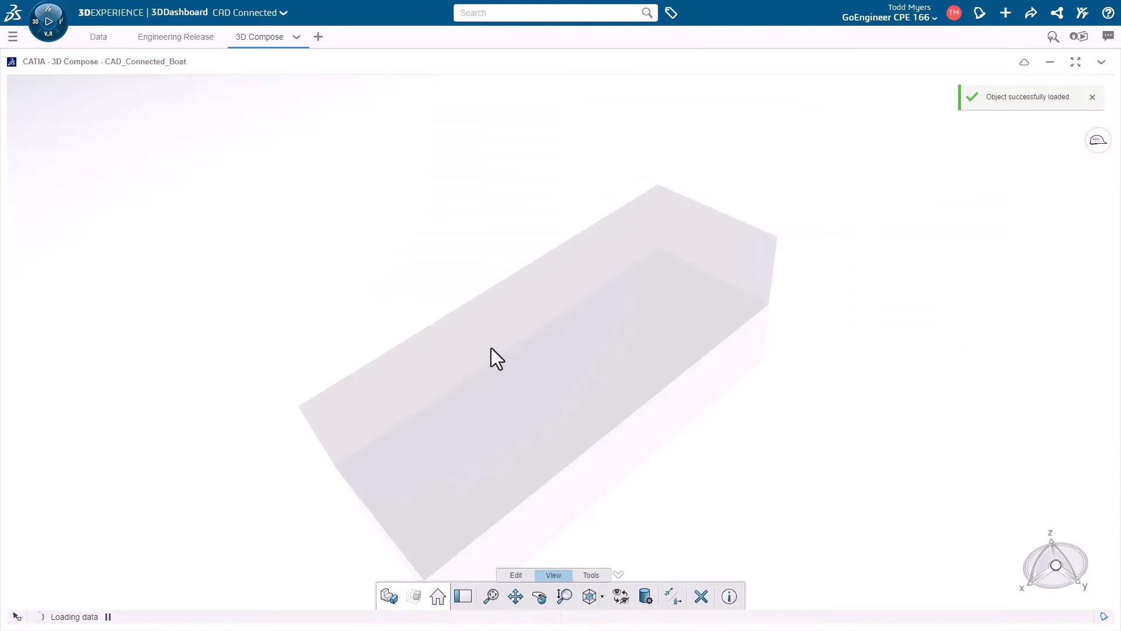